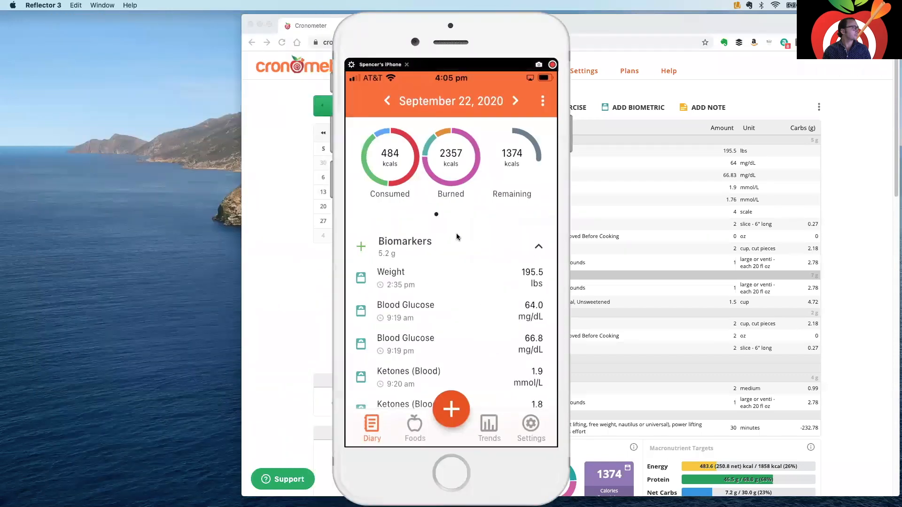
# Step: Move the mirrored phone window beside the browser and review the calorie summary and macronutrient targets in the September 22, 2020 web diary
pyautogui.moveTo(480, 223); pyautogui.dragTo(155, 211)
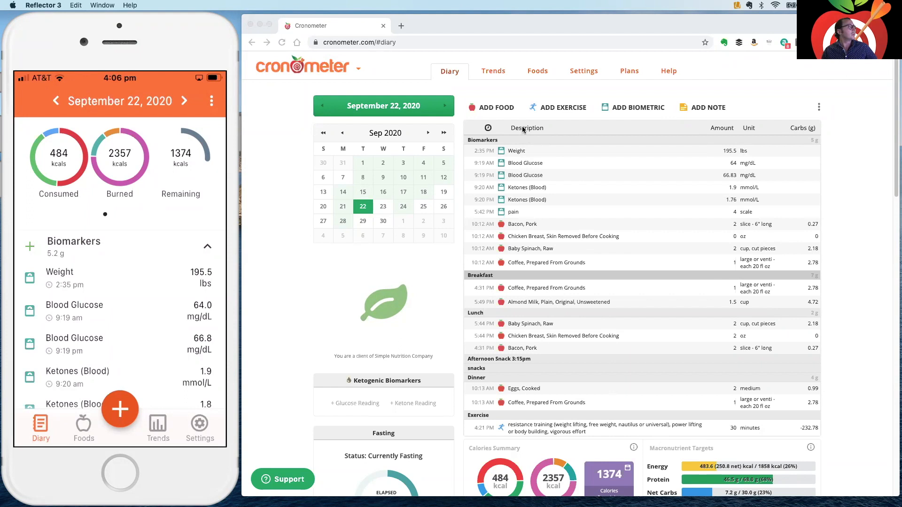
pyautogui.scroll(-6, 719, 350)
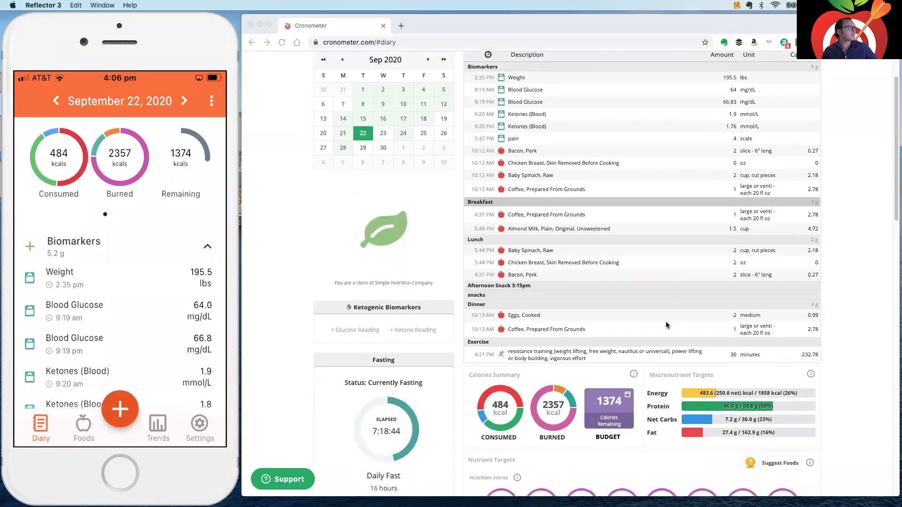
pyautogui.scroll(-3, 713, 343)
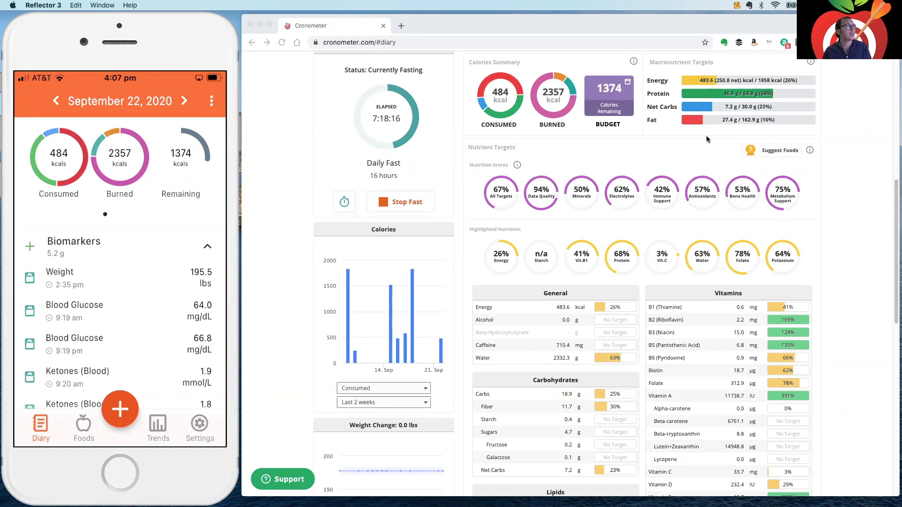
pyautogui.scroll(1, 602, 99)
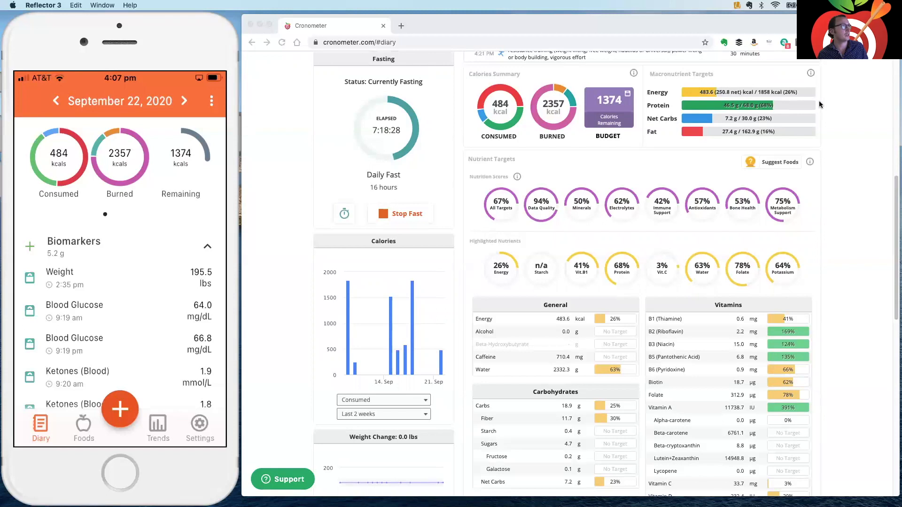
pyautogui.click(873, 129)
pyautogui.scroll(5, 867, 145)
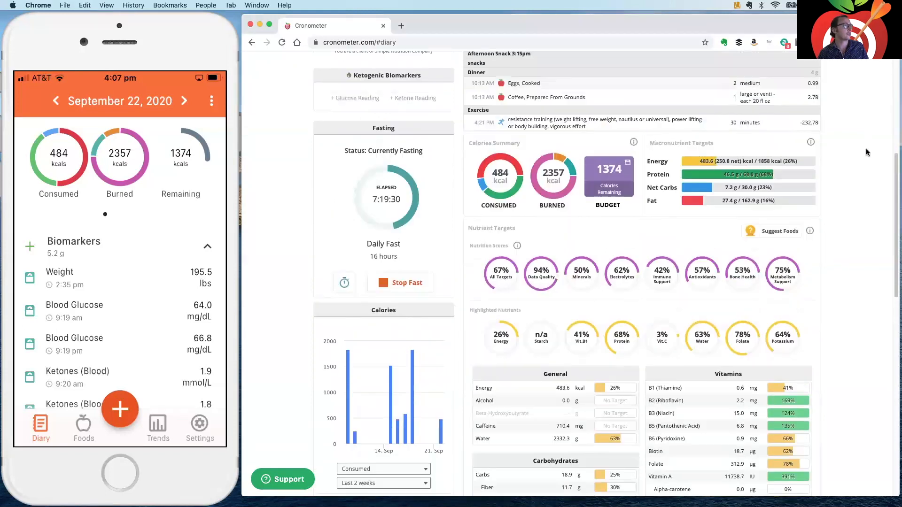
pyautogui.moveTo(776, 197)
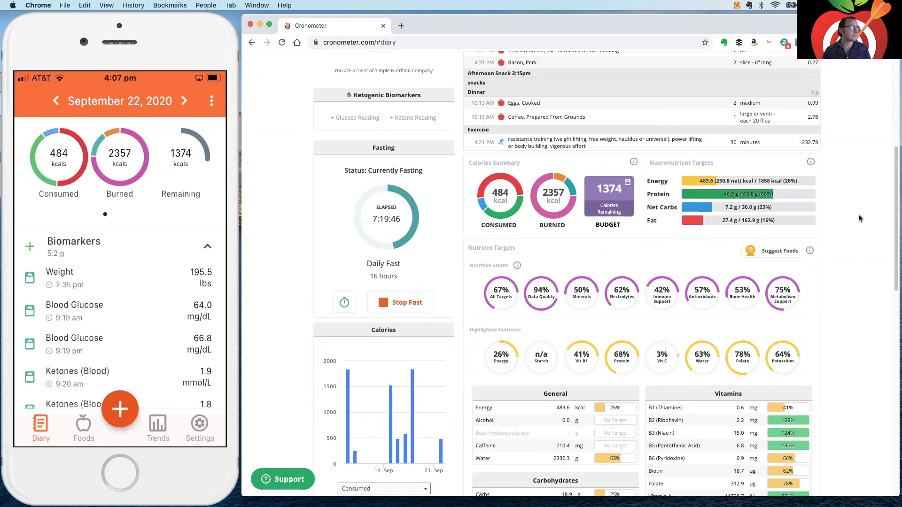
# Step: Examine the nutrient scores and the general, carbohydrate, lipid, protein, vitamin and mineral targets in the web diary
pyautogui.scroll(-3, 869, 287)
pyautogui.scroll(-2, 869, 285)
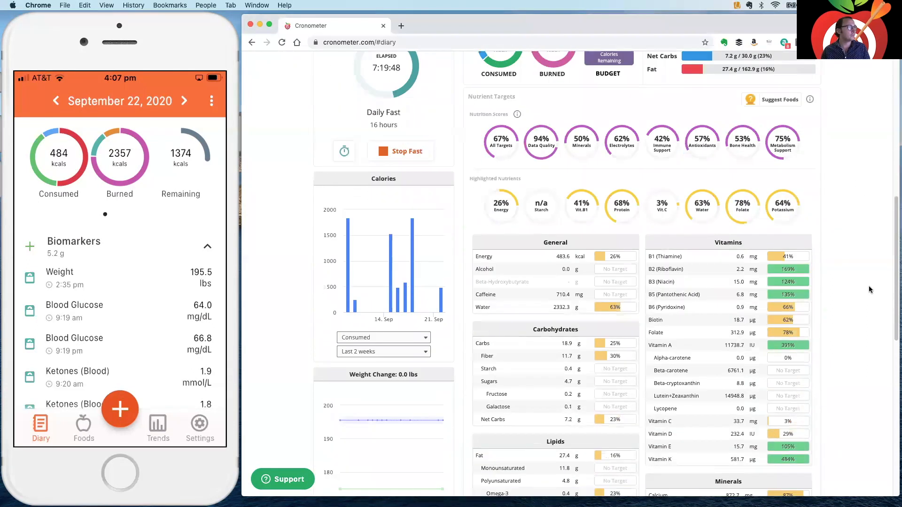
pyautogui.scroll(-1, 878, 219)
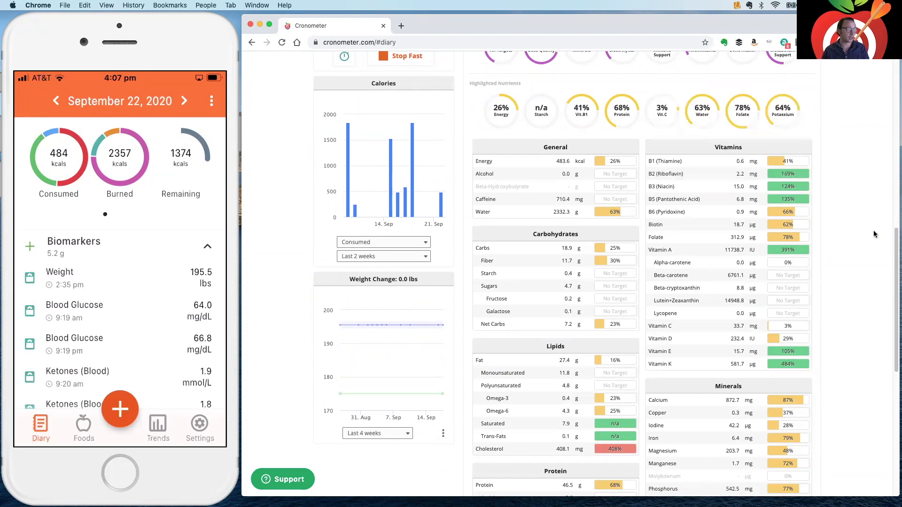
pyautogui.scroll(-2, 827, 228)
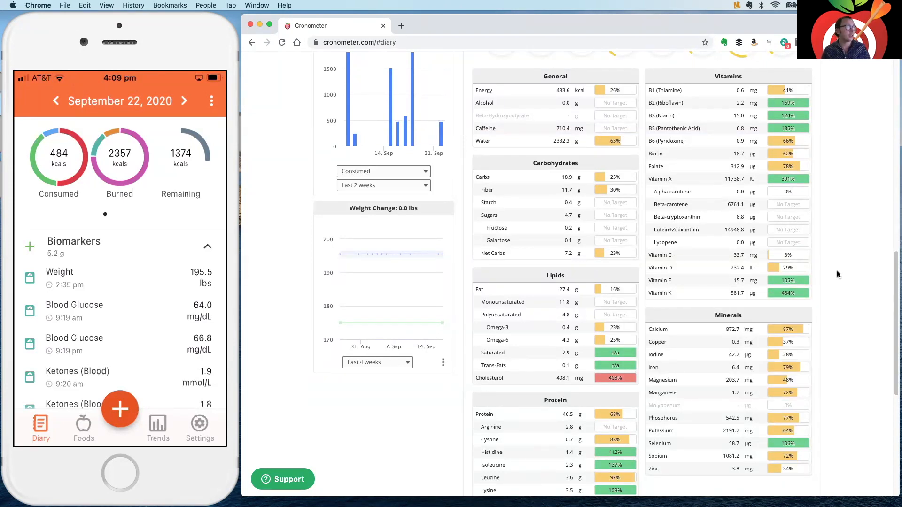
pyautogui.scroll(-2, 839, 284)
pyautogui.scroll(10, 838, 284)
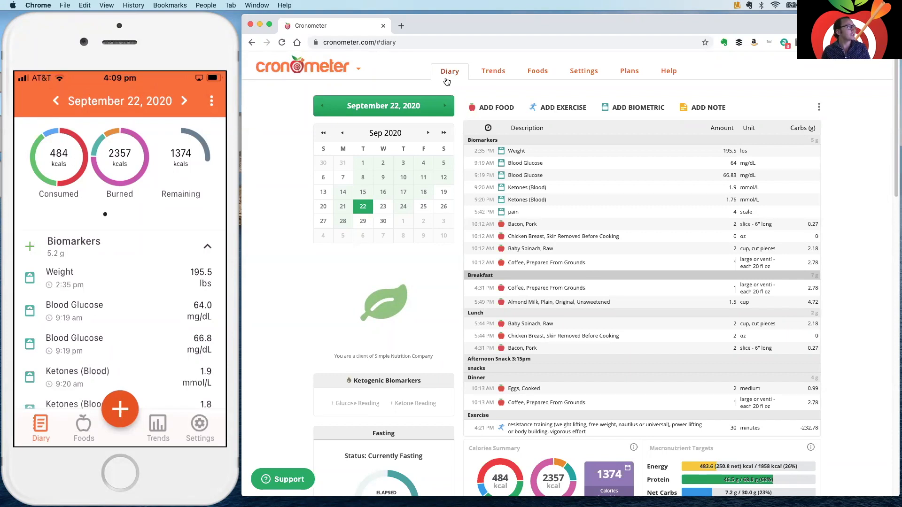
# Step: Visit the account settings briefly, return to the web diary and examine its detailed nutrient breakdown
pyautogui.click(583, 71)
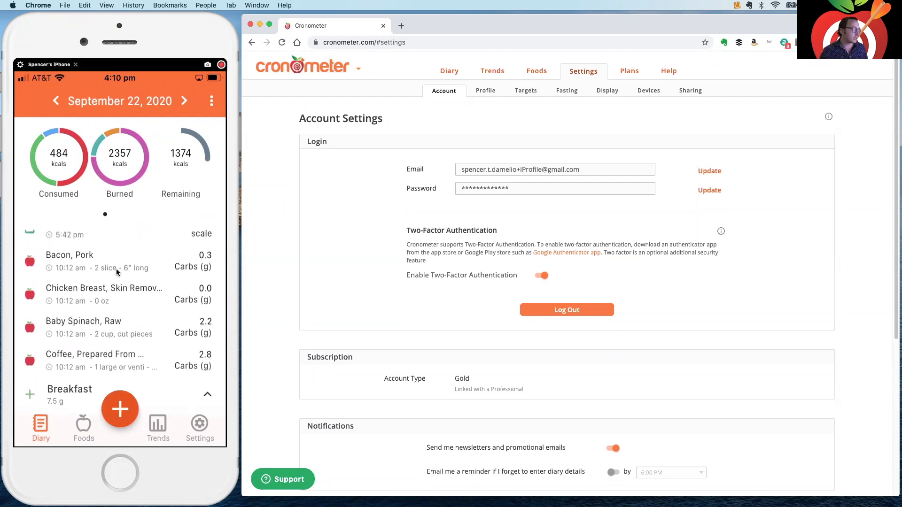
pyautogui.click(449, 71)
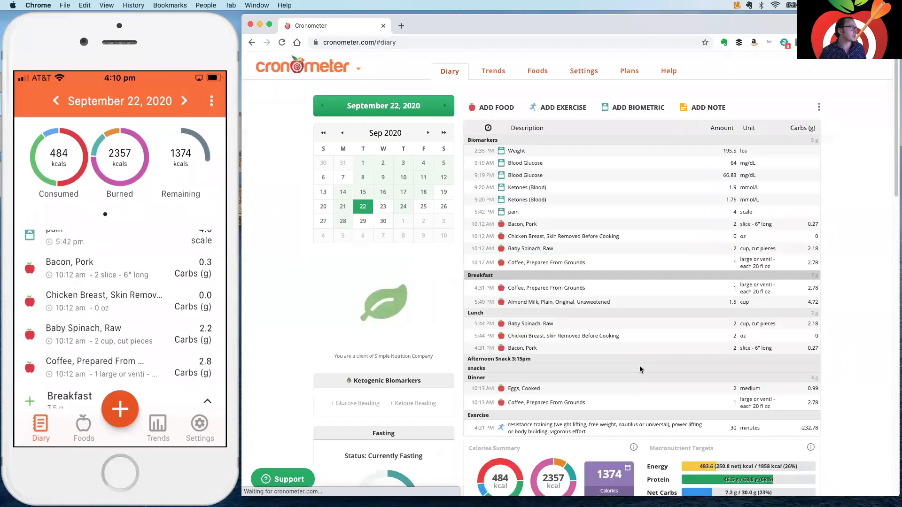
pyautogui.scroll(-15, 641, 371)
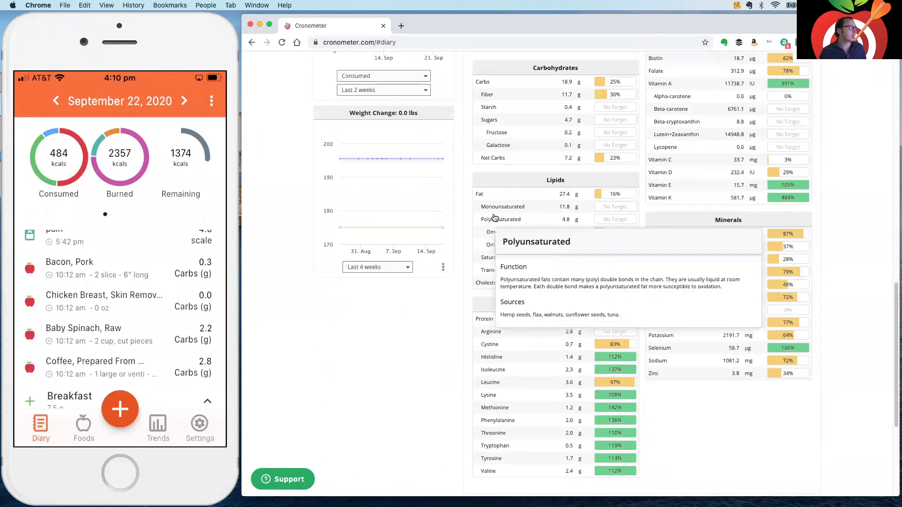
pyautogui.scroll(2, 611, 244)
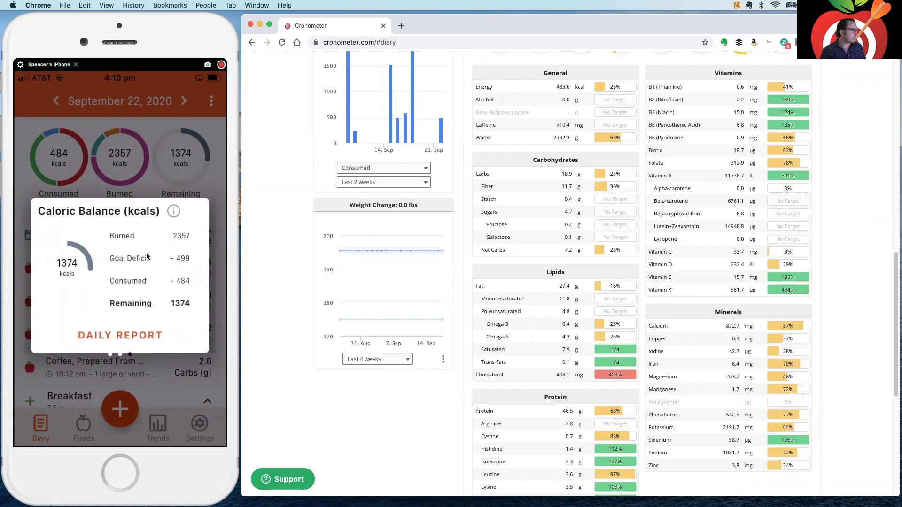
# Step: Open the daily report from the phone's caloric balance card, review its calories, macronutrients, vitamins and minerals, and return to the phone diary
pyautogui.click(139, 335)
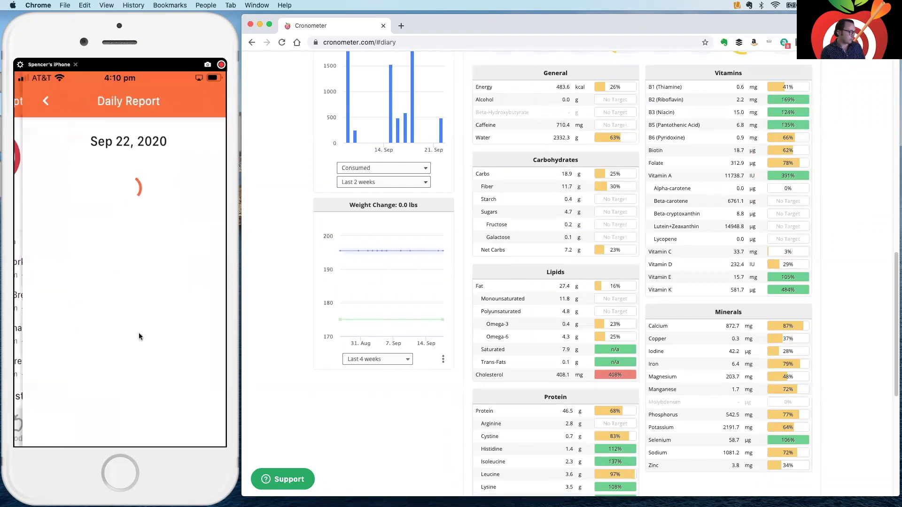
pyautogui.scroll(-10, 139, 336)
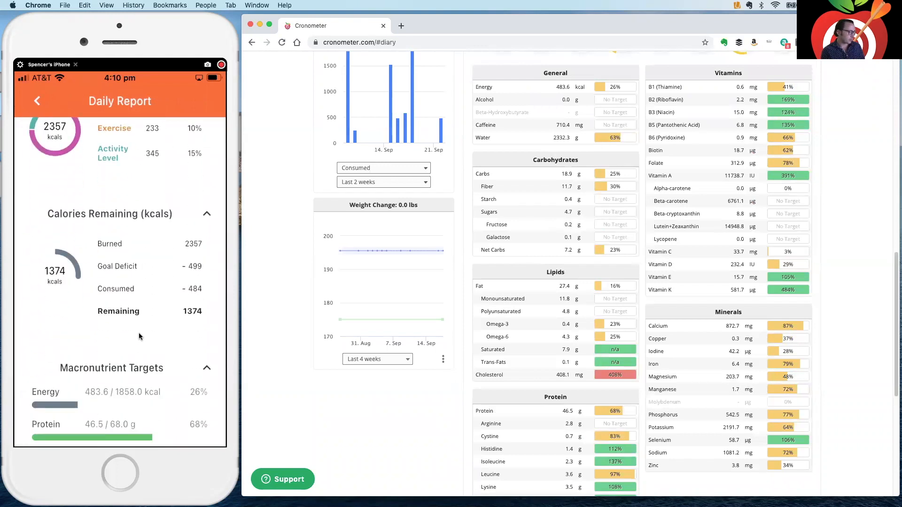
pyautogui.scroll(-10, 139, 336)
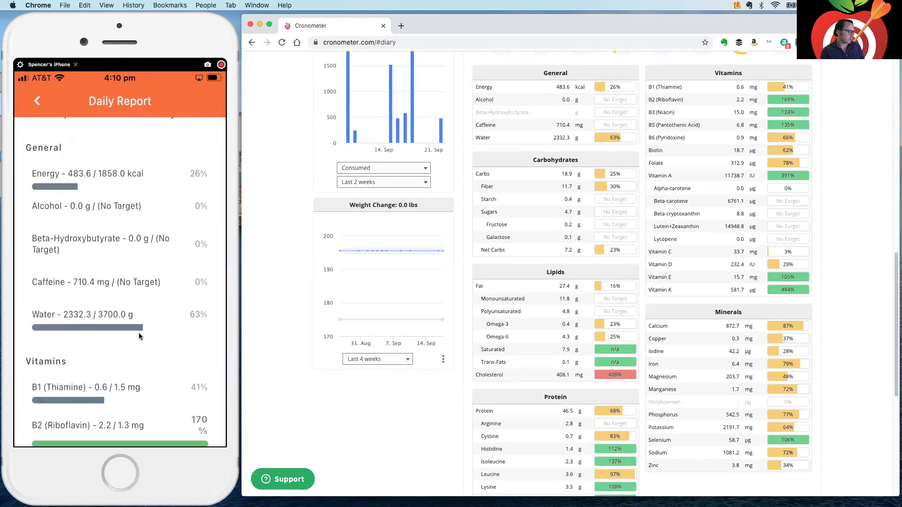
pyautogui.scroll(-10, 139, 336)
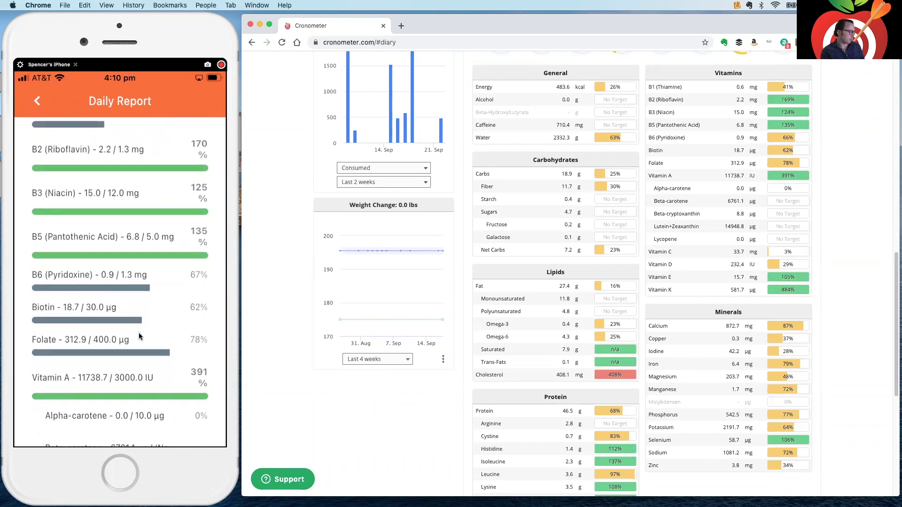
pyautogui.scroll(-10, 139, 336)
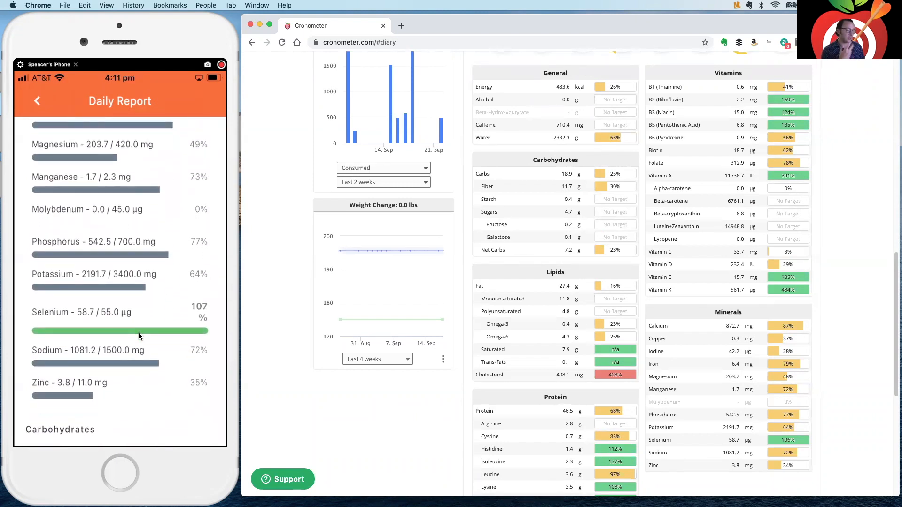
pyautogui.scroll(20, 139, 333)
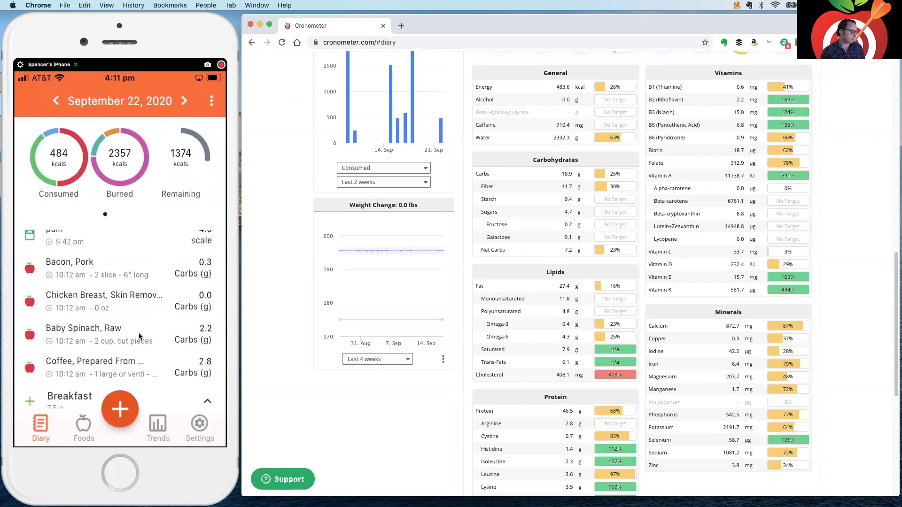
# Step: View the Energy target details in the phone diary and check the daily report from there
pyautogui.scroll(15, 747, 283)
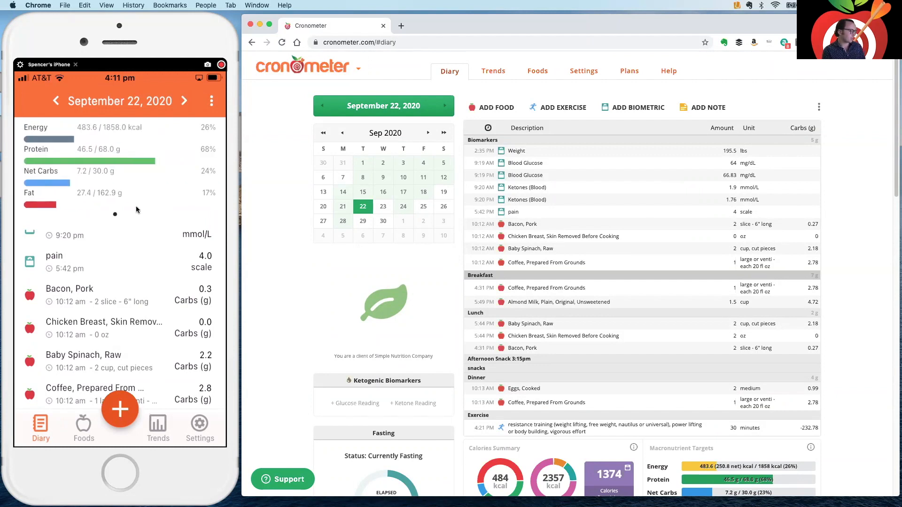
pyautogui.click(137, 209)
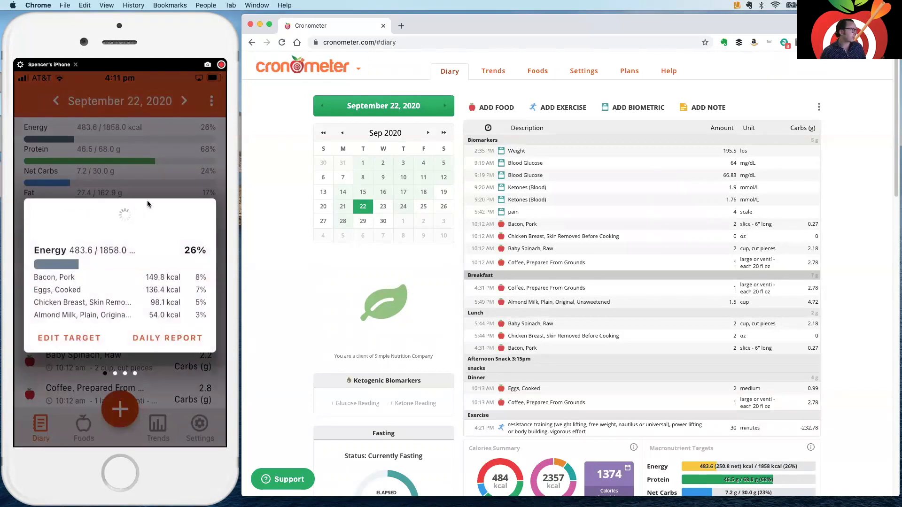
pyautogui.click(179, 350)
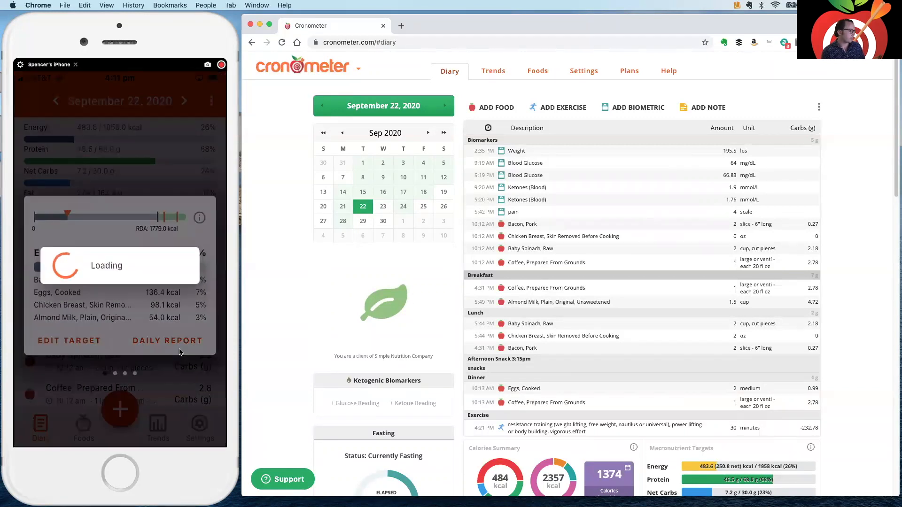
pyautogui.scroll(-20, 179, 353)
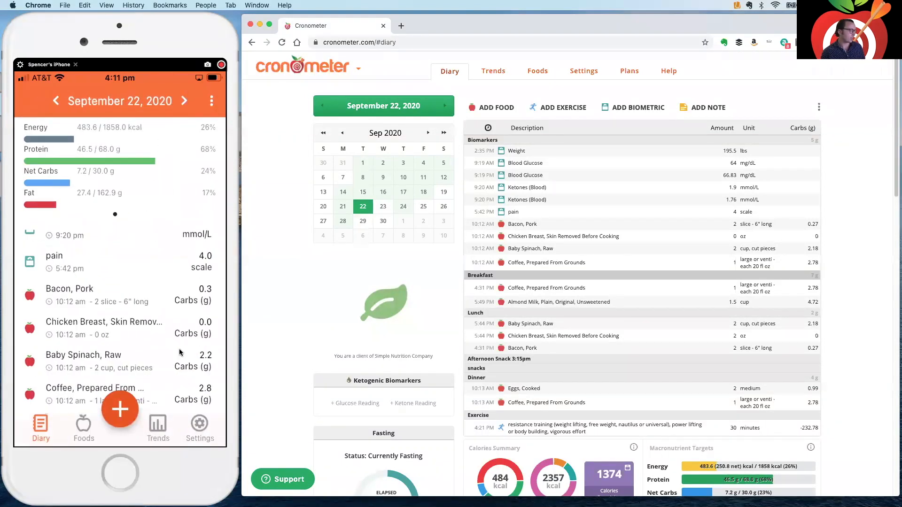
# Step: Open the web profile settings and review the activity level options and the body fat entry without changing them
pyautogui.click(586, 71)
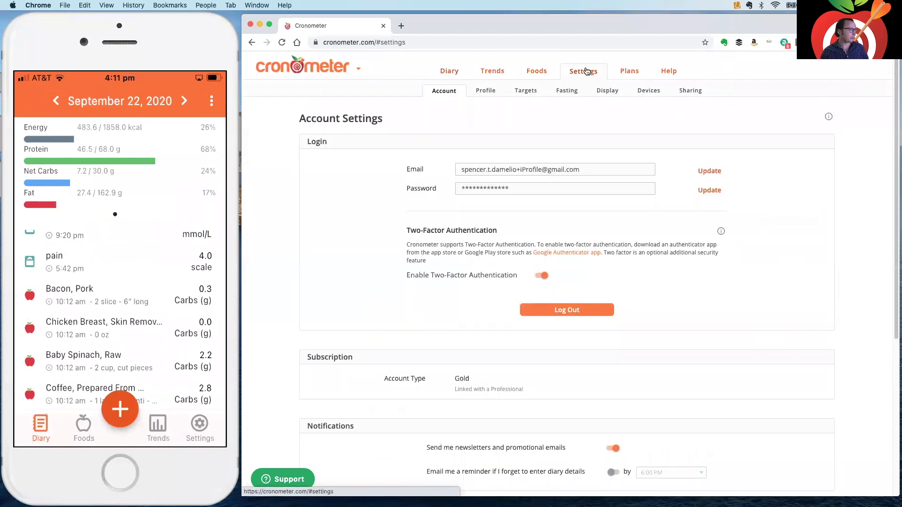
pyautogui.click(481, 92)
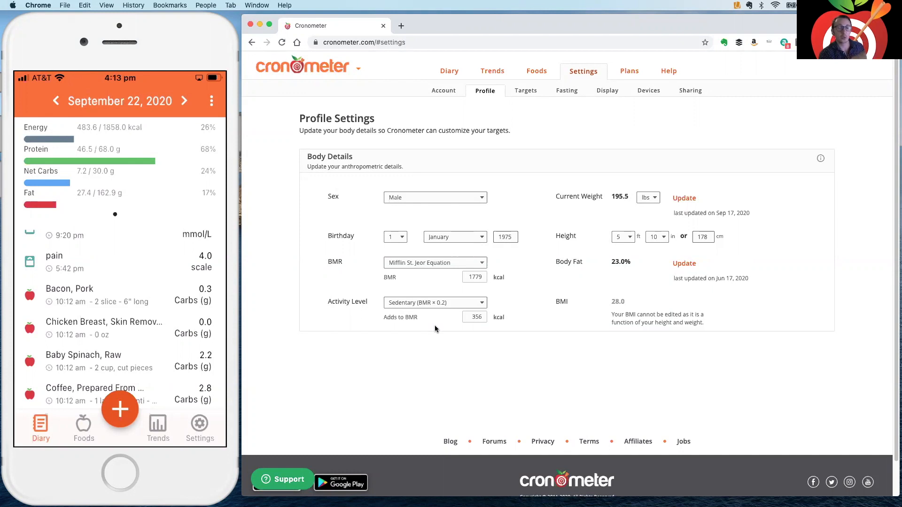
pyautogui.click(482, 306)
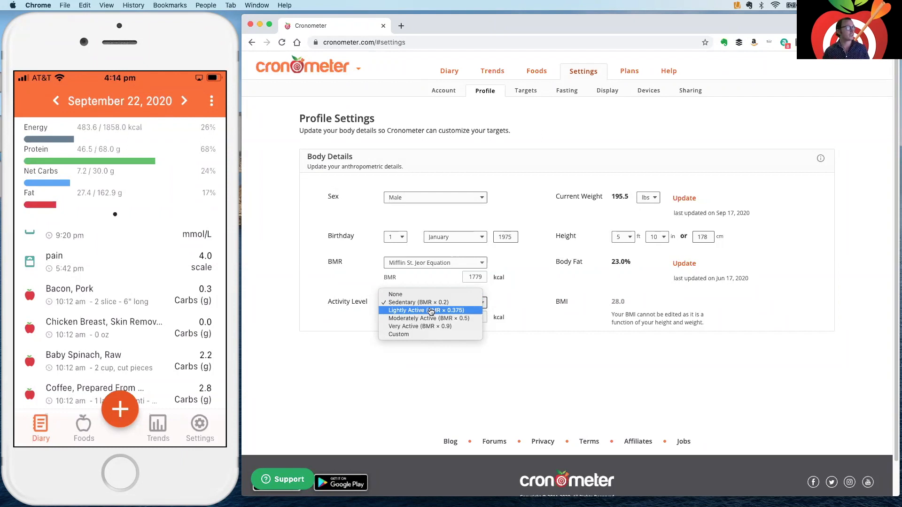
pyautogui.click(522, 319)
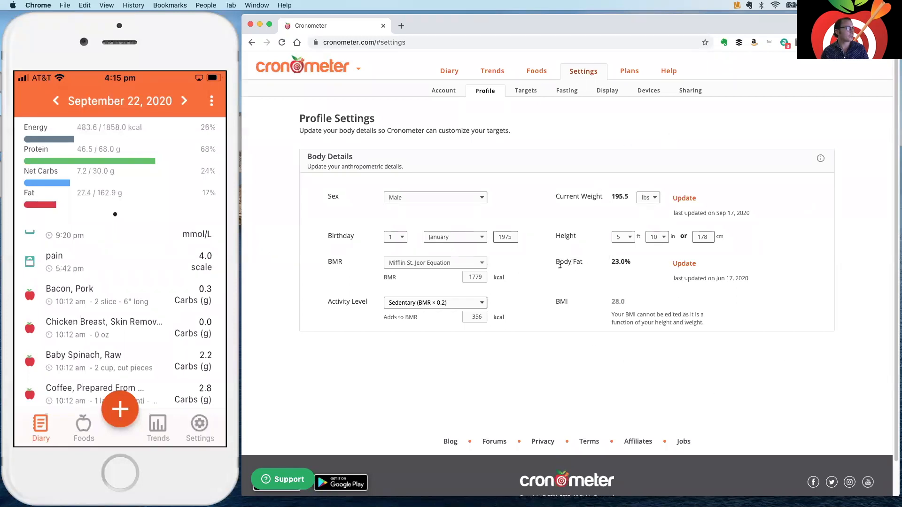
pyautogui.moveTo(555, 262); pyautogui.dragTo(690, 260)
pyautogui.click(755, 267)
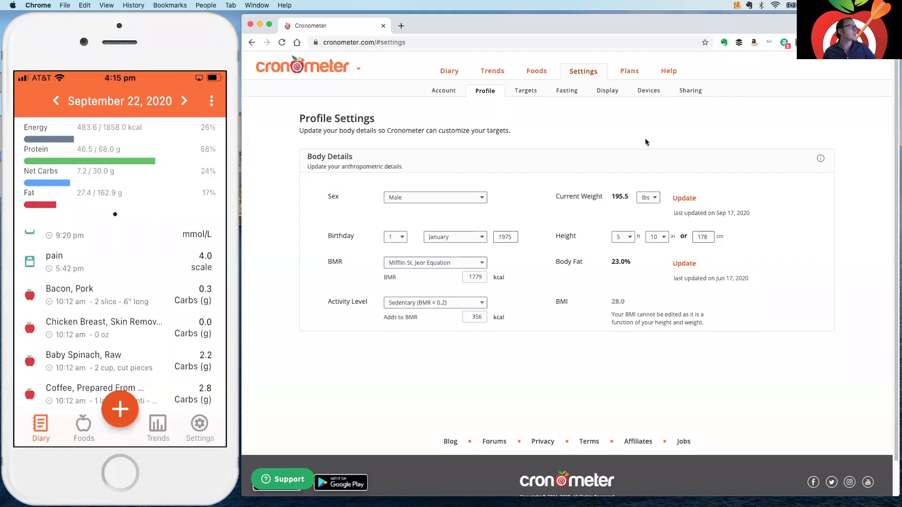
# Step: Open the target settings and set the macro targets to use Macro Ratios
pyautogui.click(523, 94)
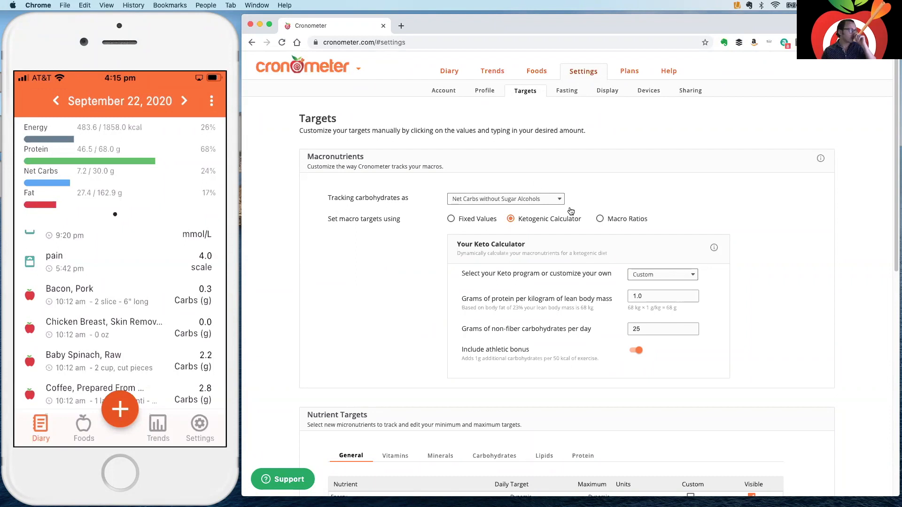
pyautogui.click(601, 218)
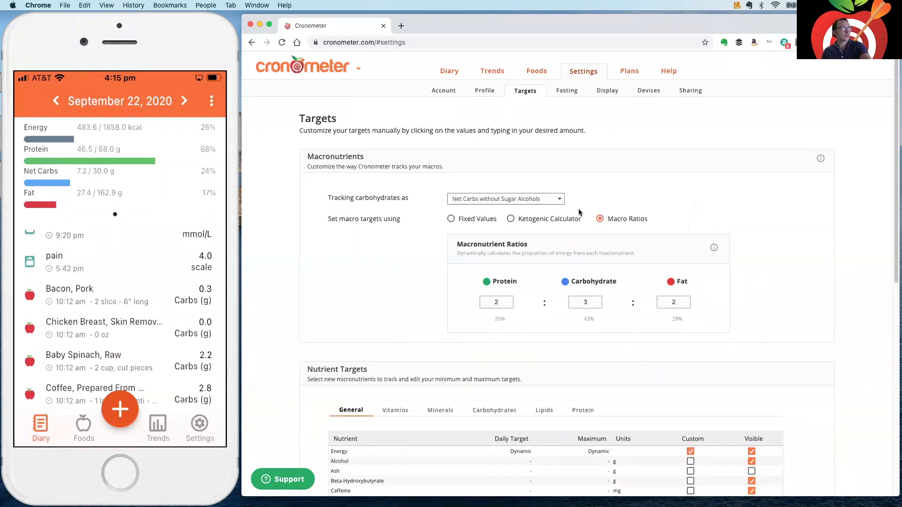
# Step: Examine the carbohydrate tracking options in the macronutrient settings, keeping Net Carbs without Sugar Alcohols
pyautogui.scroll(5, 579, 211)
pyautogui.hscroll(-5, 579, 212)
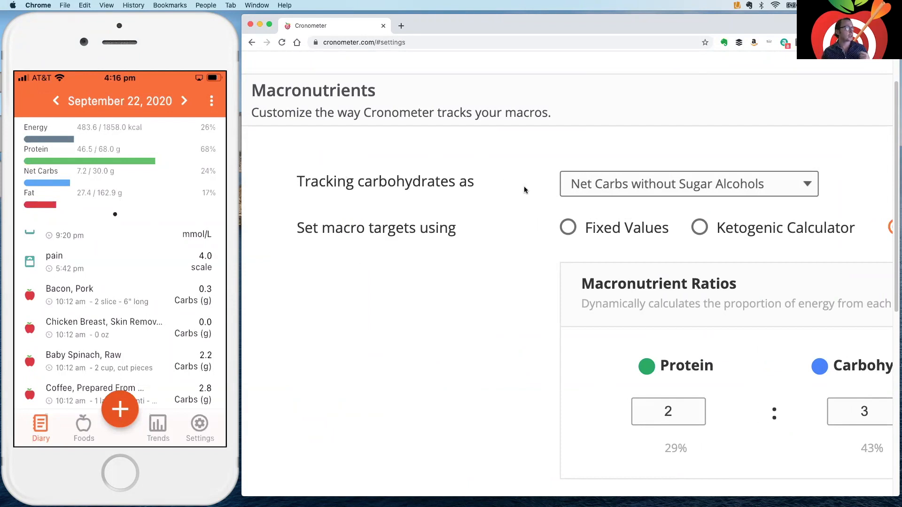
pyautogui.click(656, 190)
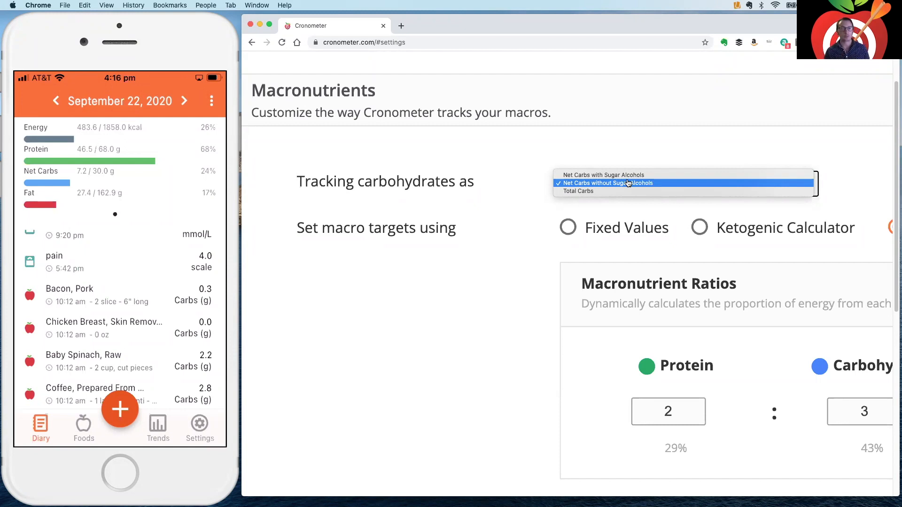
pyautogui.click(536, 226)
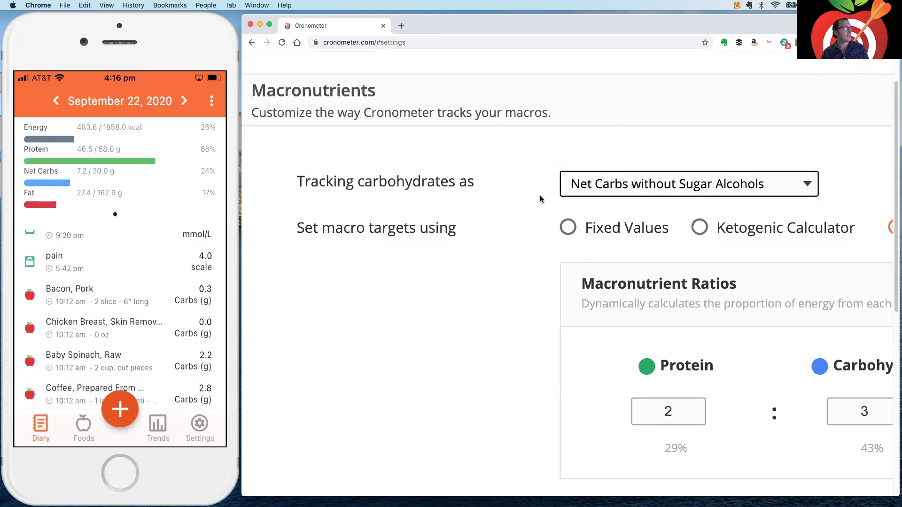
pyautogui.hscroll(3, 635, 148)
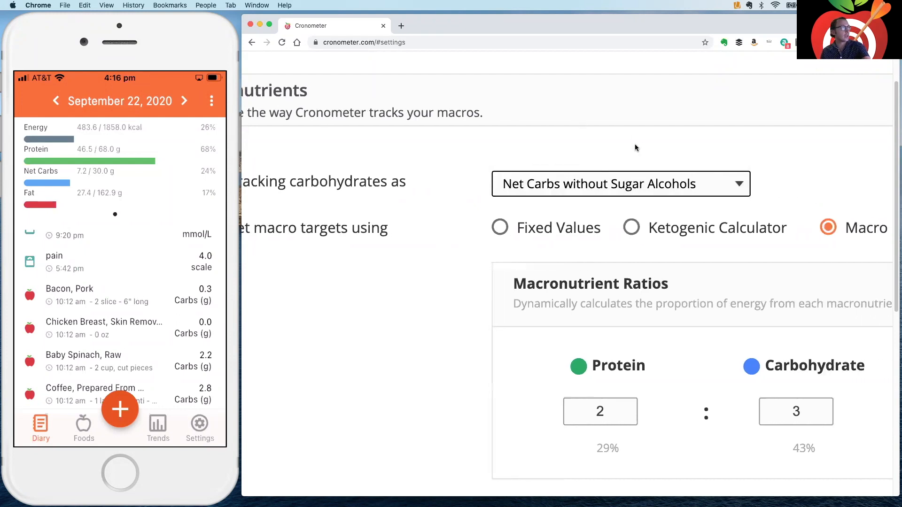
# Step: Set the protein part of the Macronutrient Ratios to 3
pyautogui.hscroll(5, 636, 148)
pyautogui.scroll(-1, 636, 148)
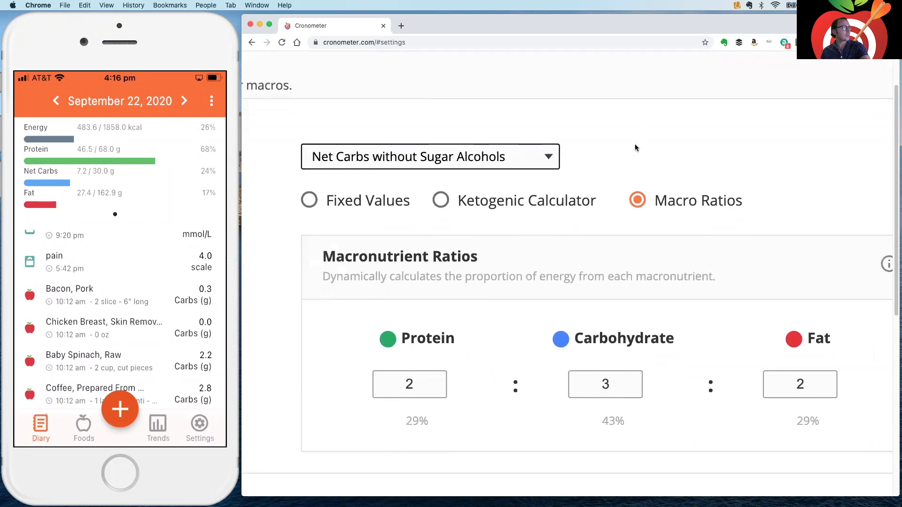
pyautogui.scroll(-5, 636, 148)
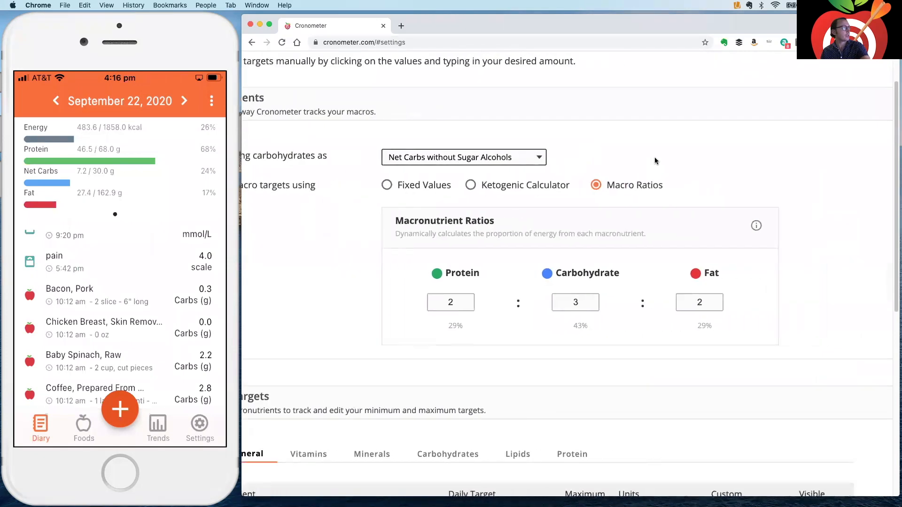
pyautogui.hscroll(2, 656, 161)
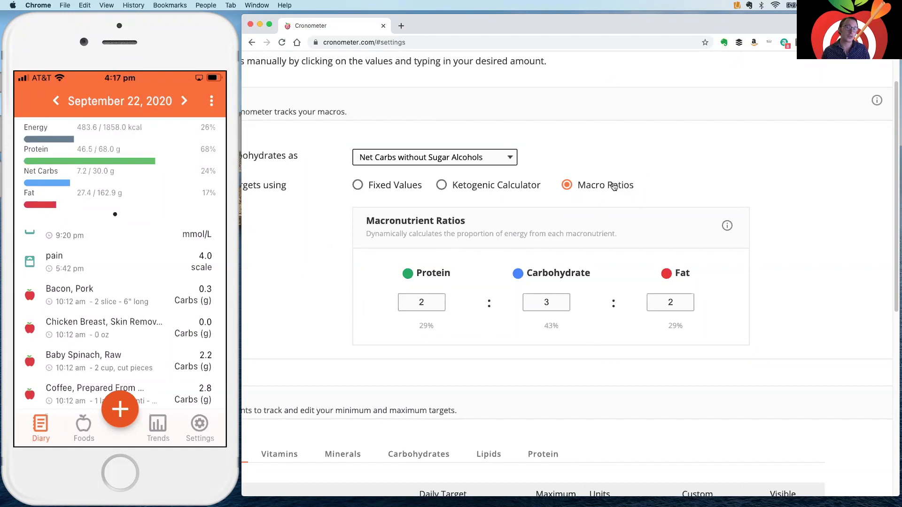
pyautogui.click(432, 302)
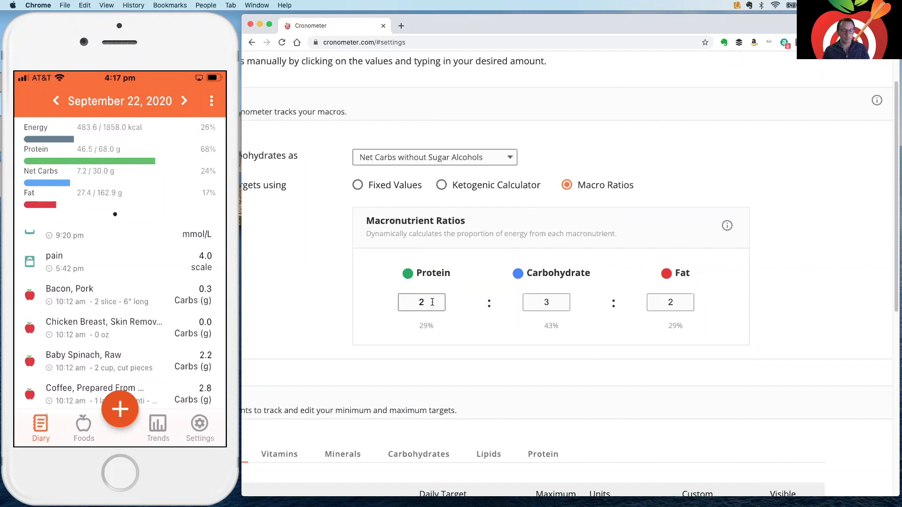
pyautogui.press('BackSpace')
pyautogui.write('3')
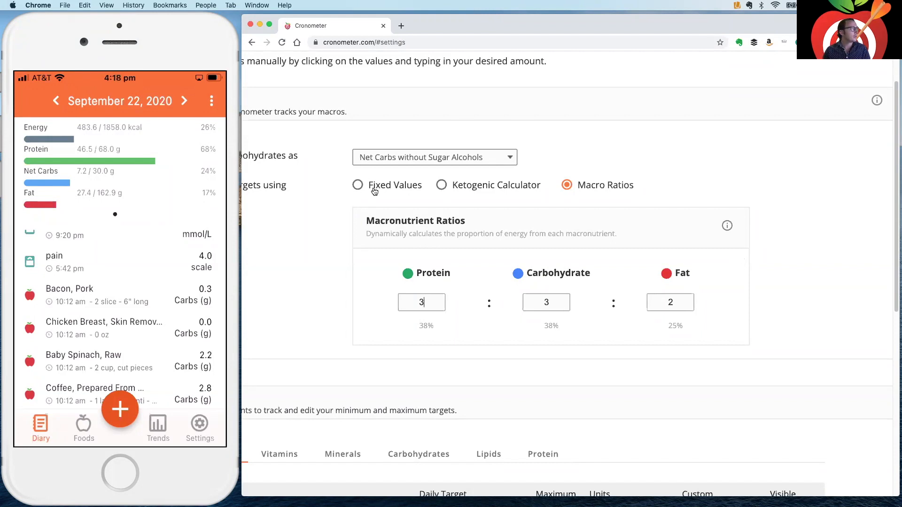
# Step: Review the Fixed Values targets and set the macro targets to use the Ketogenic Calculator
pyautogui.click(374, 186)
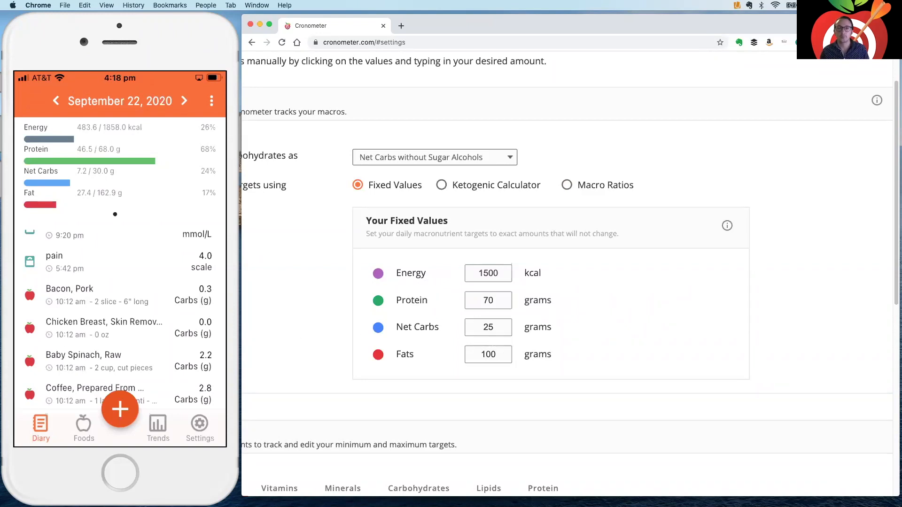
pyautogui.click(473, 191)
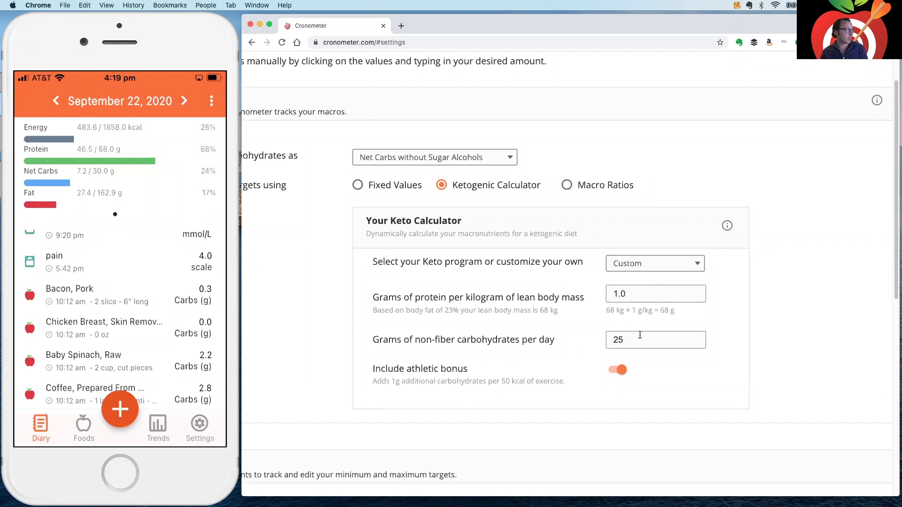
# Step: Try tracking carbohydrates as Total Carbs and return to Net Carbs without Sugar Alcohols
pyautogui.click(502, 158)
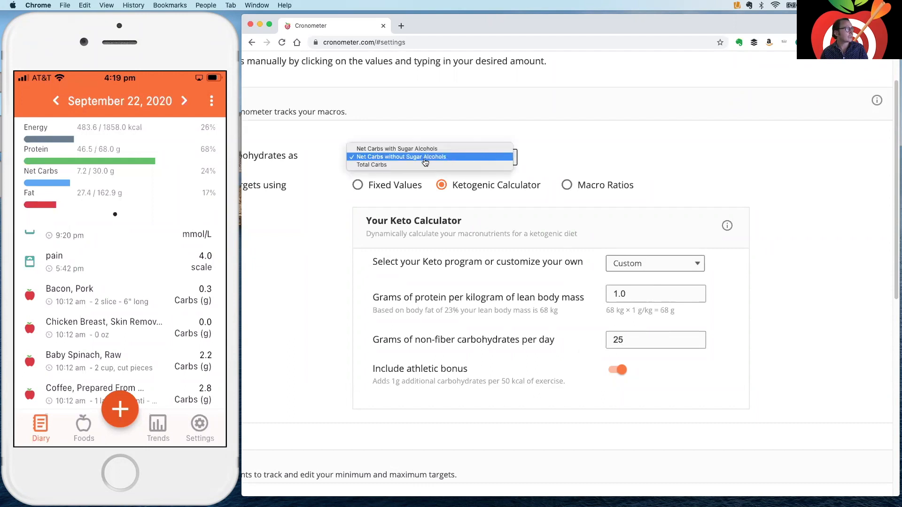
pyautogui.click(375, 165)
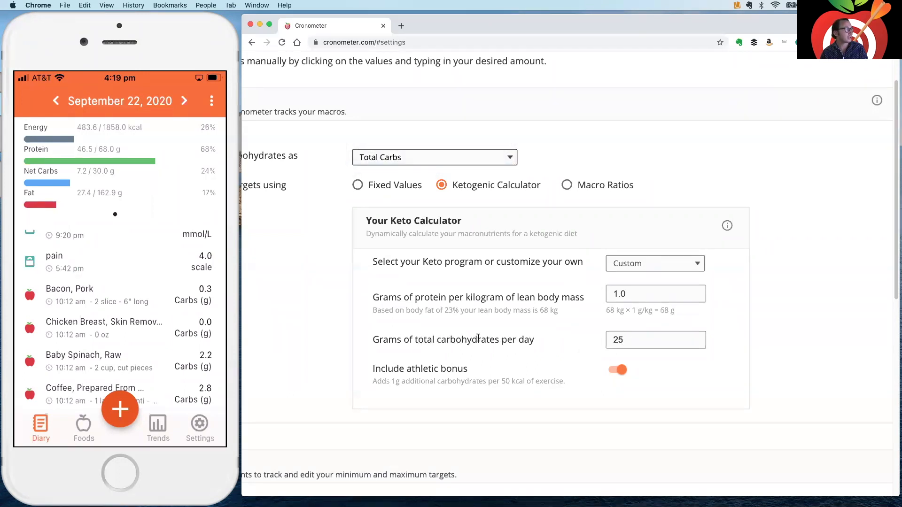
pyautogui.click(486, 157)
pyautogui.click(439, 147)
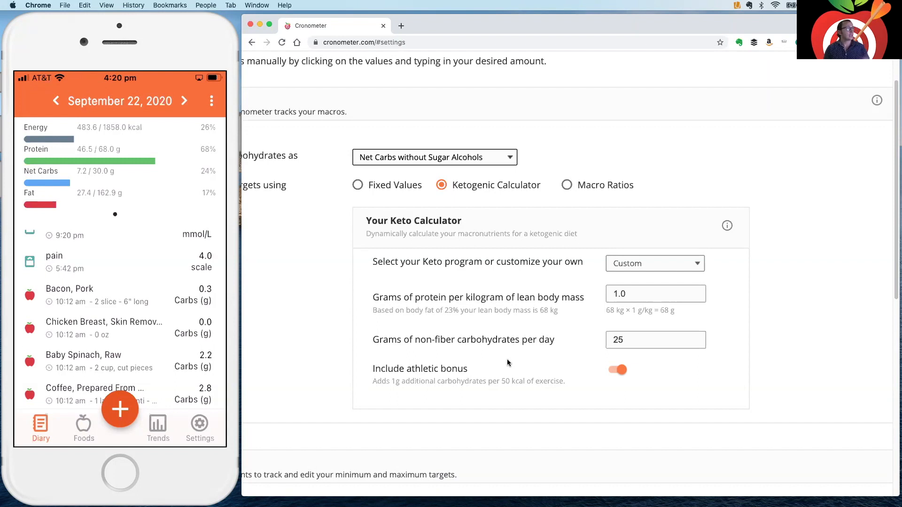
# Step: Examine the keto program options and the carbohydrate tracking options, keeping Custom and Net Carbs without Sugar Alcohols
pyautogui.click(698, 263)
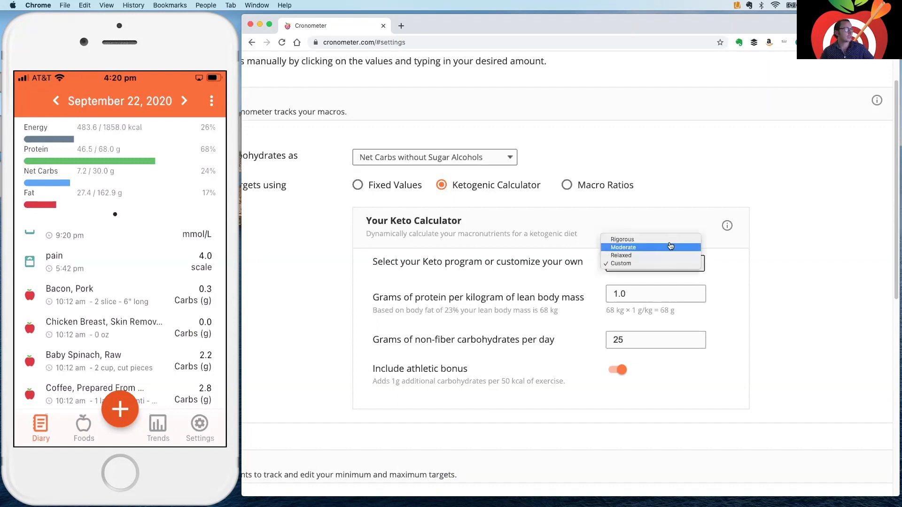
pyautogui.click(757, 266)
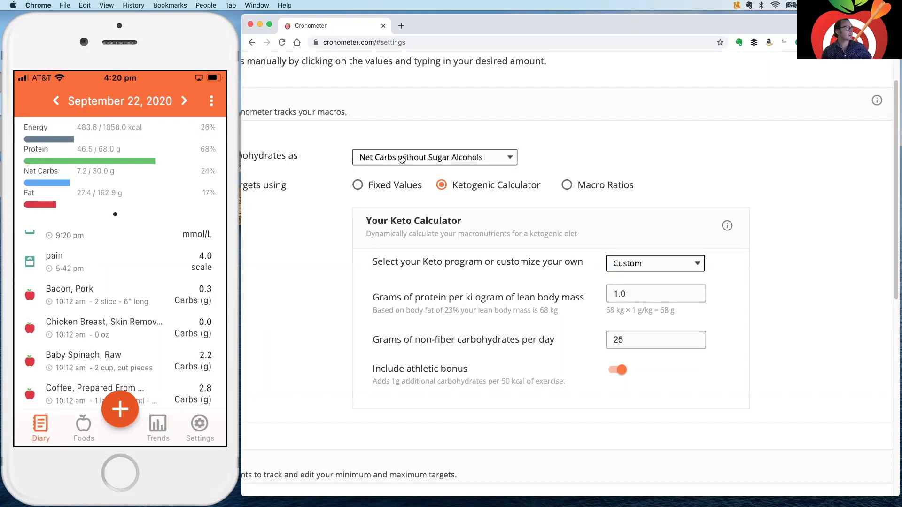
pyautogui.click(457, 159)
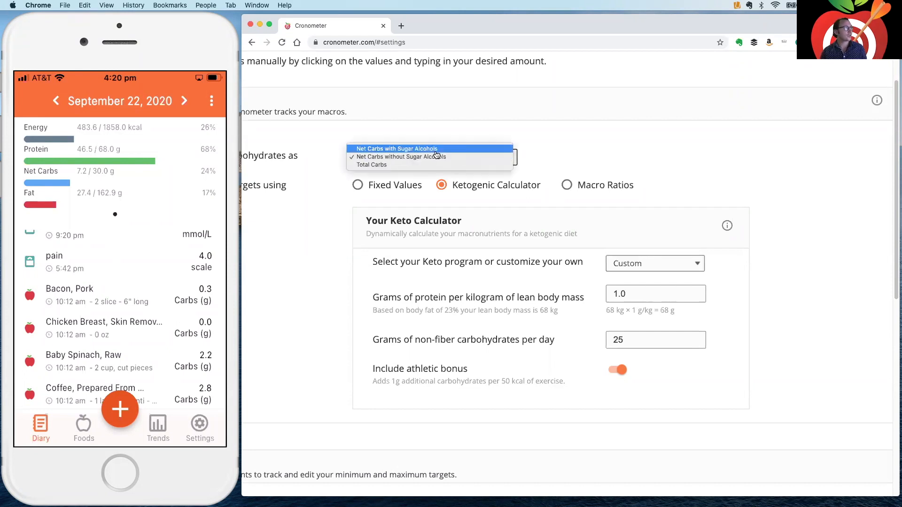
pyautogui.click(560, 151)
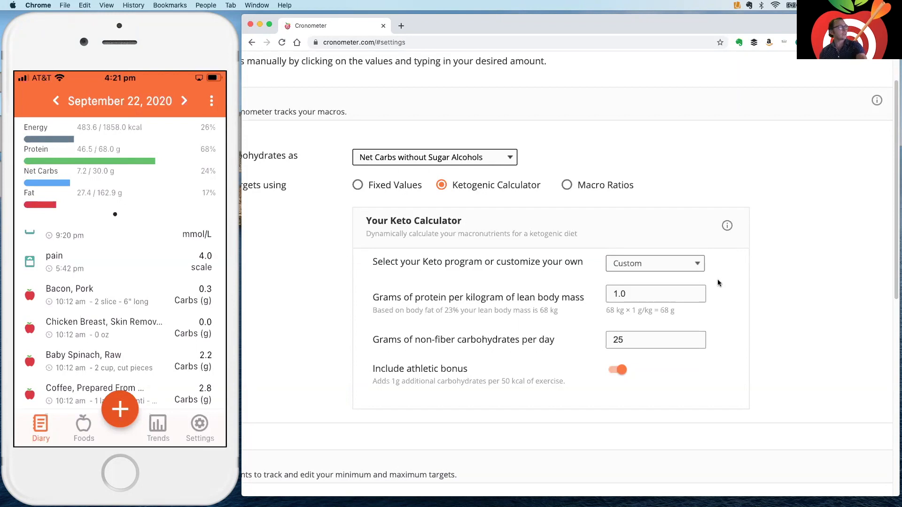
# Step: Review the Weight Goal settings, including showing the goal in the diary and the goal timeline options, keeping Lose Weight: (-1.0 lbs / week)
pyautogui.scroll(-5, 718, 279)
pyautogui.scroll(-4, 590, 306)
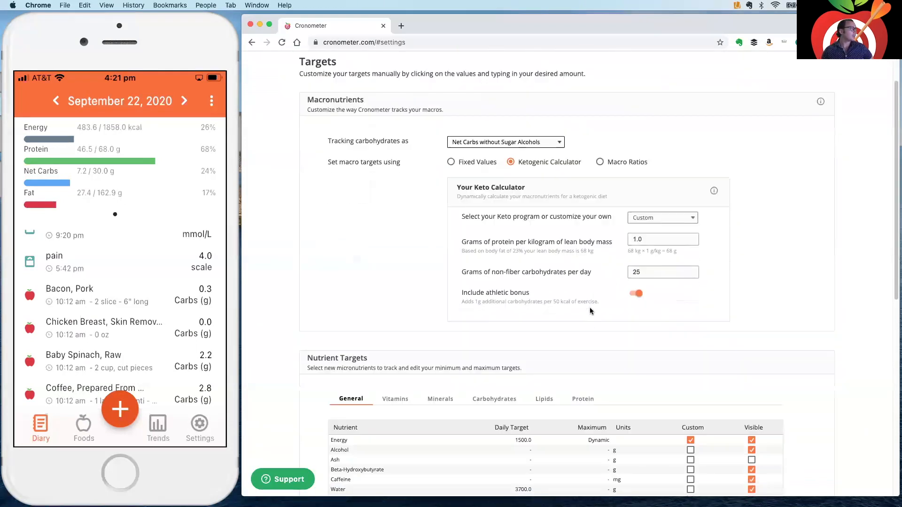
pyautogui.scroll(-5, 611, 303)
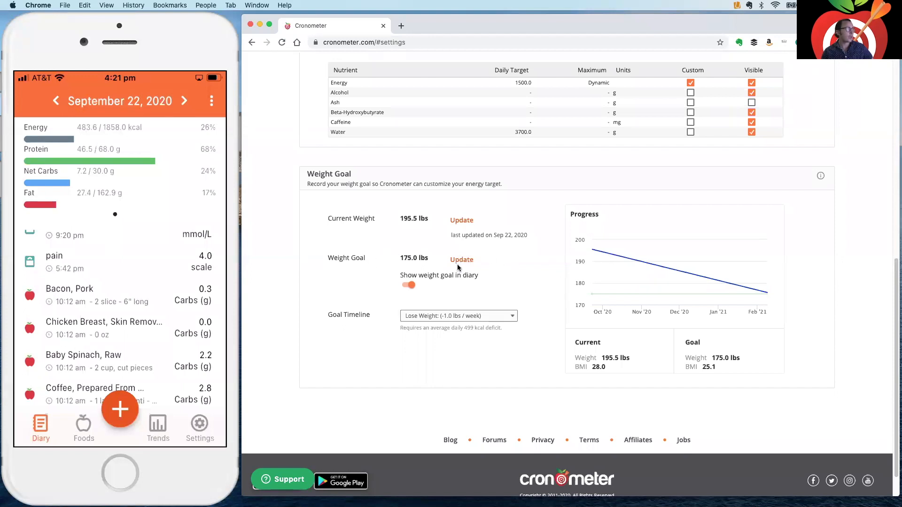
pyautogui.click(411, 285)
pyautogui.click(512, 317)
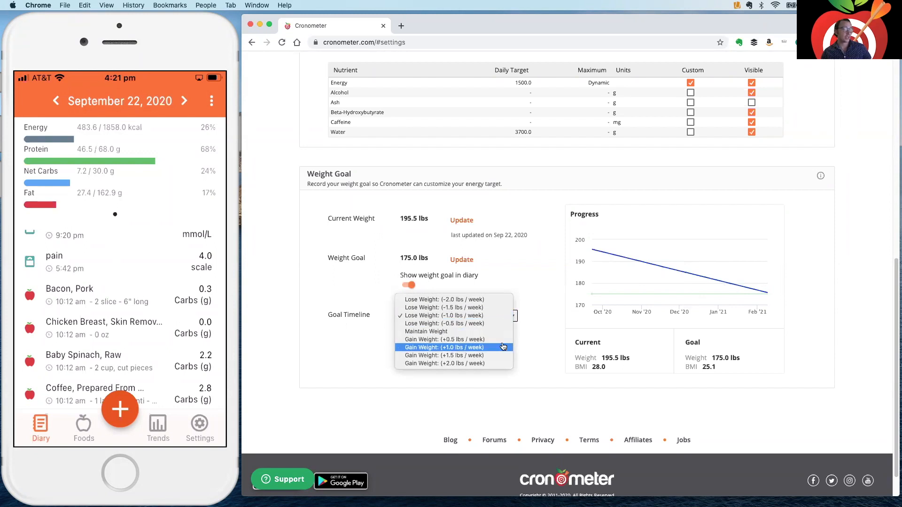
pyautogui.click(533, 342)
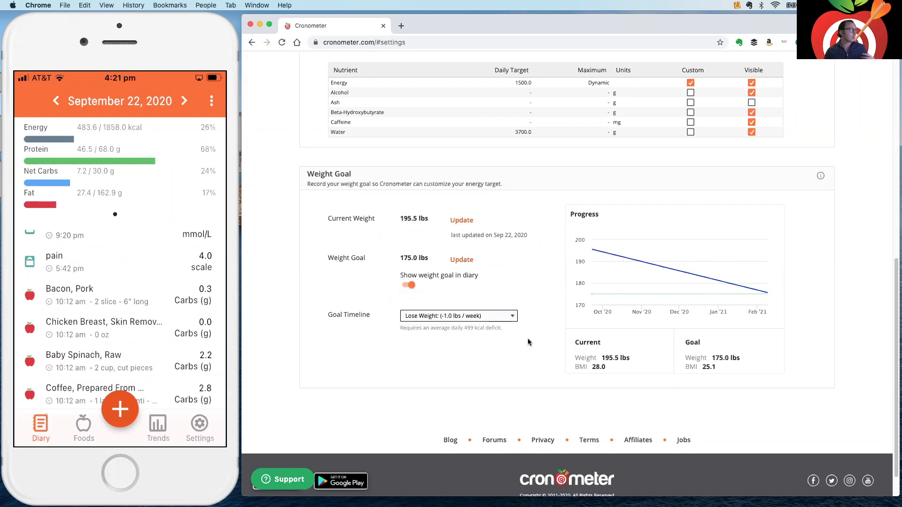
pyautogui.scroll(-1, 449, 331)
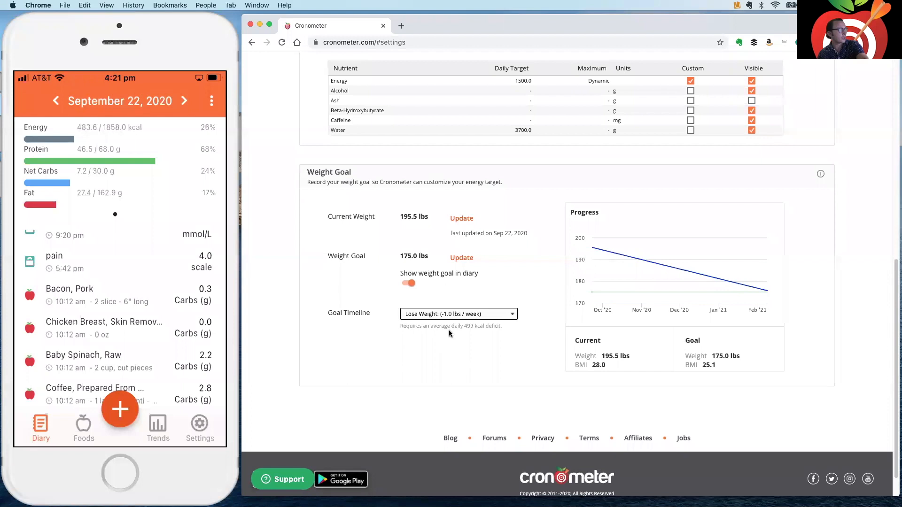
pyautogui.scroll(3, 449, 330)
pyautogui.scroll(2, 450, 334)
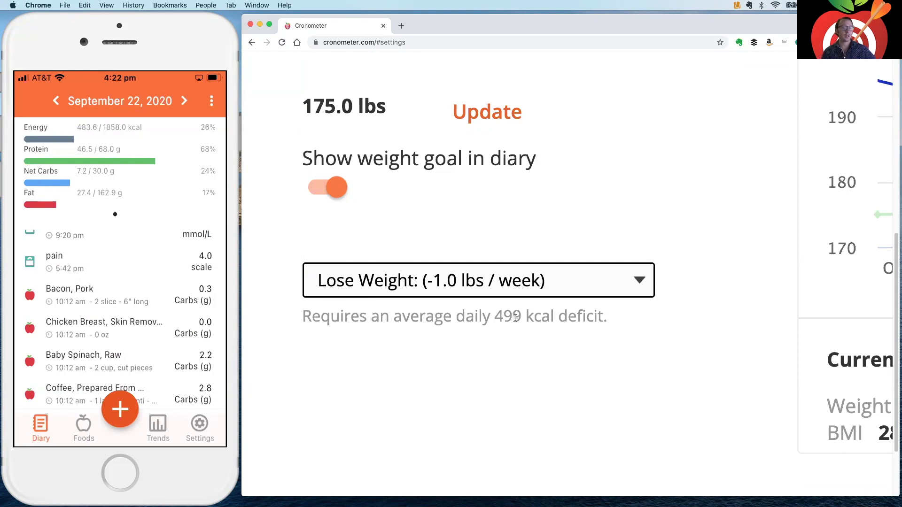
pyautogui.scroll(-8, 510, 325)
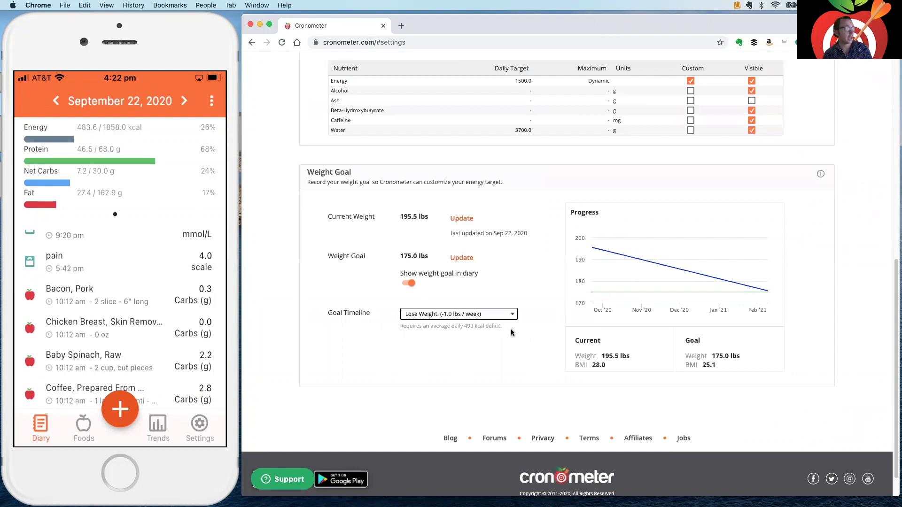
pyautogui.click(410, 284)
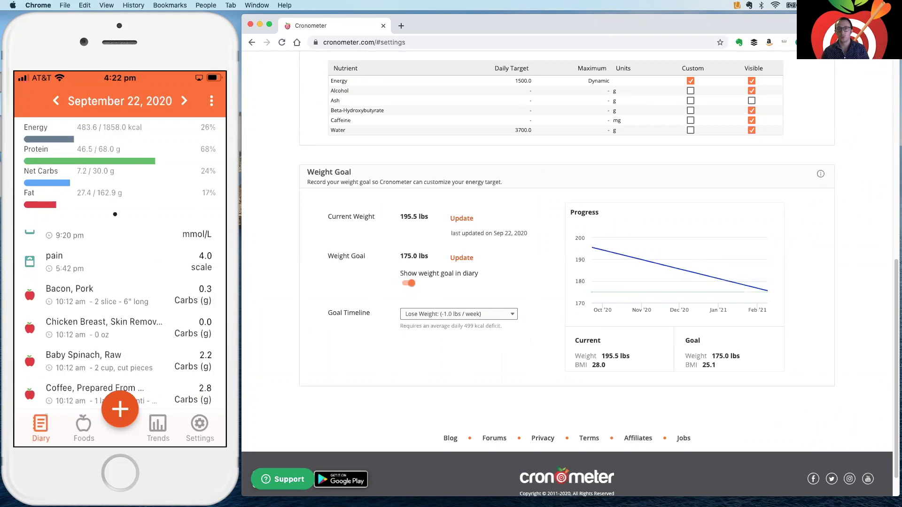
# Step: Look through the Nutrient Targets for vitamins, minerals, carbohydrates, lipids and protein
pyautogui.scroll(6, 652, 309)
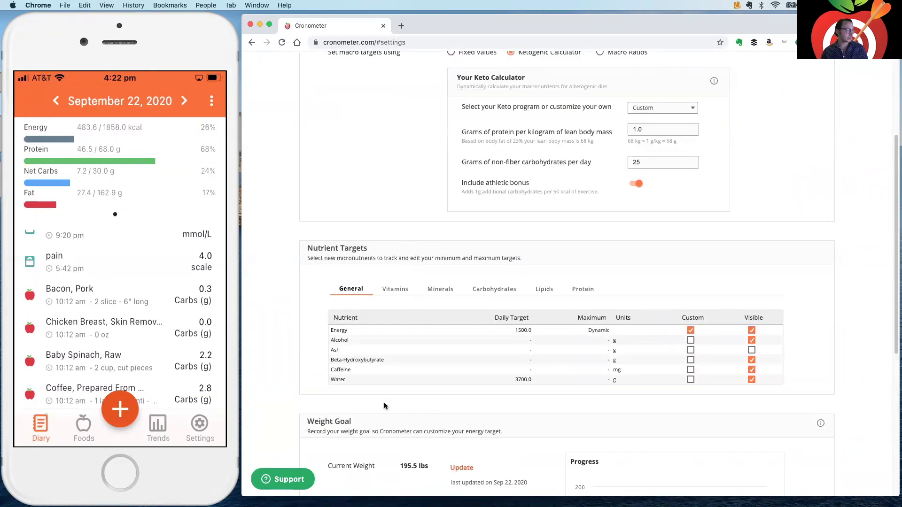
pyautogui.click(396, 289)
pyautogui.scroll(-4, 488, 268)
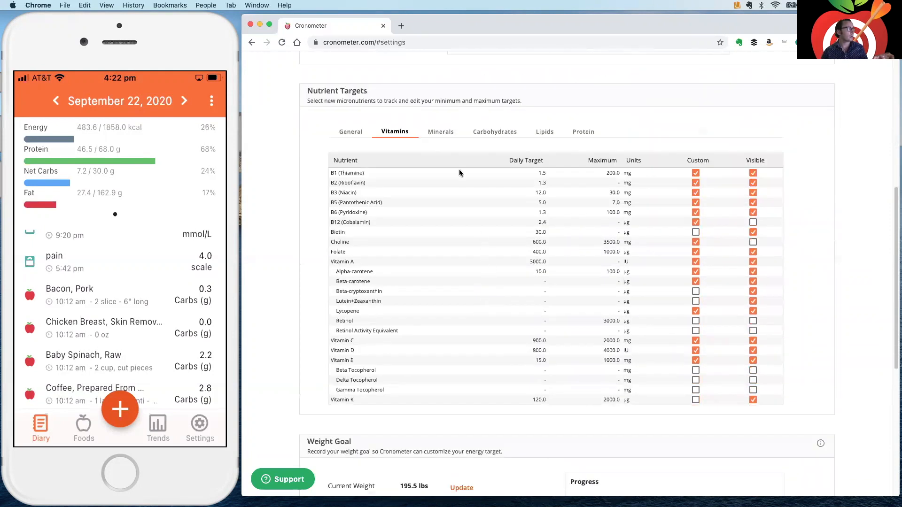
pyautogui.click(441, 133)
pyautogui.click(495, 132)
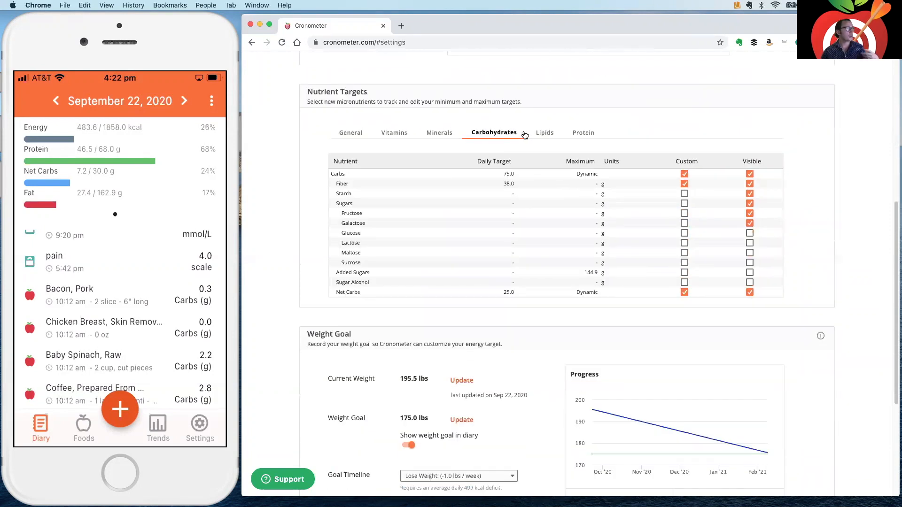
pyautogui.click(544, 133)
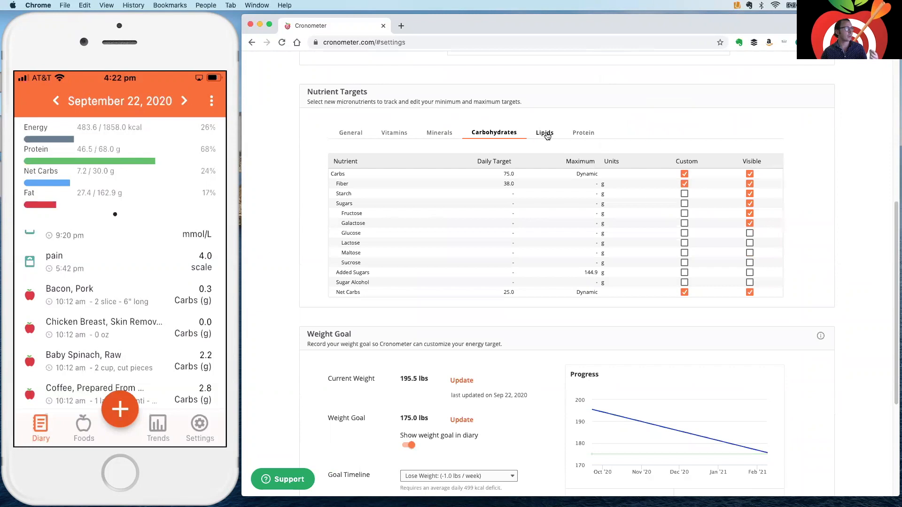
pyautogui.click(581, 135)
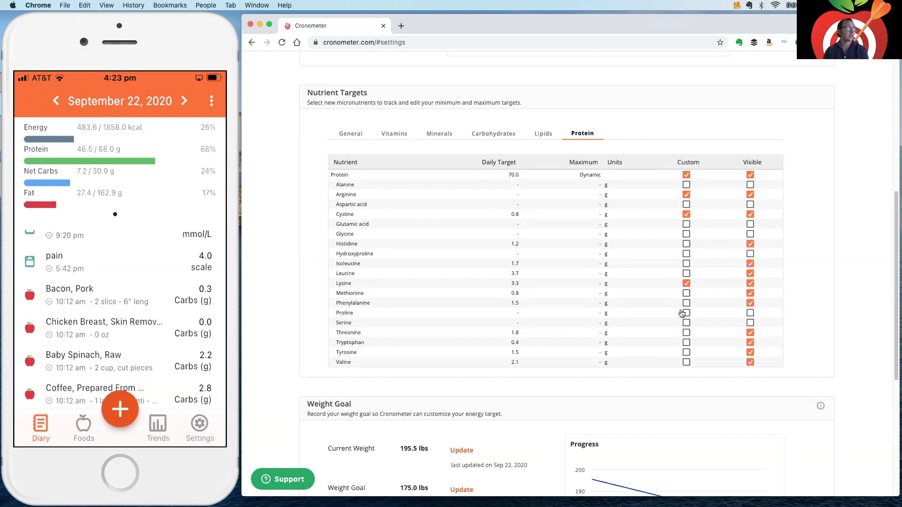
# Step: Enable a custom target for Isoleucine and check its editable daily target and maximum without entering new values
pyautogui.click(688, 264)
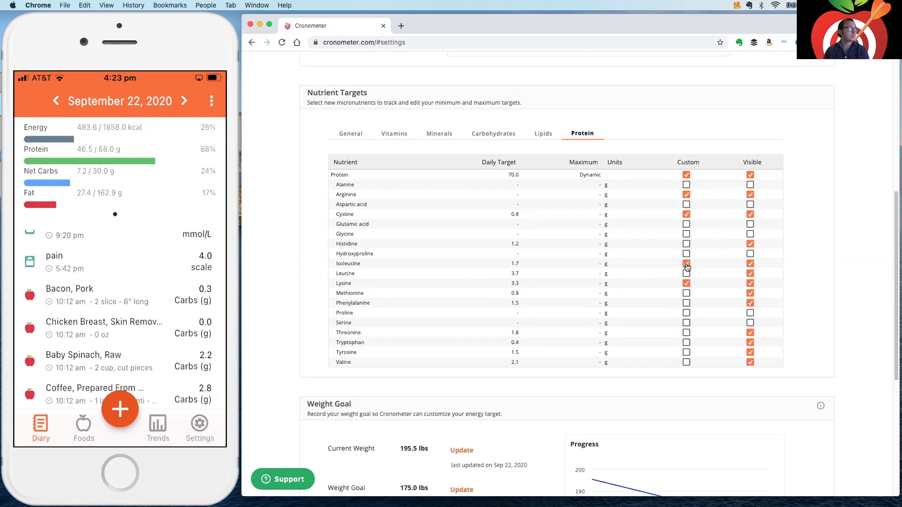
pyautogui.click(516, 264)
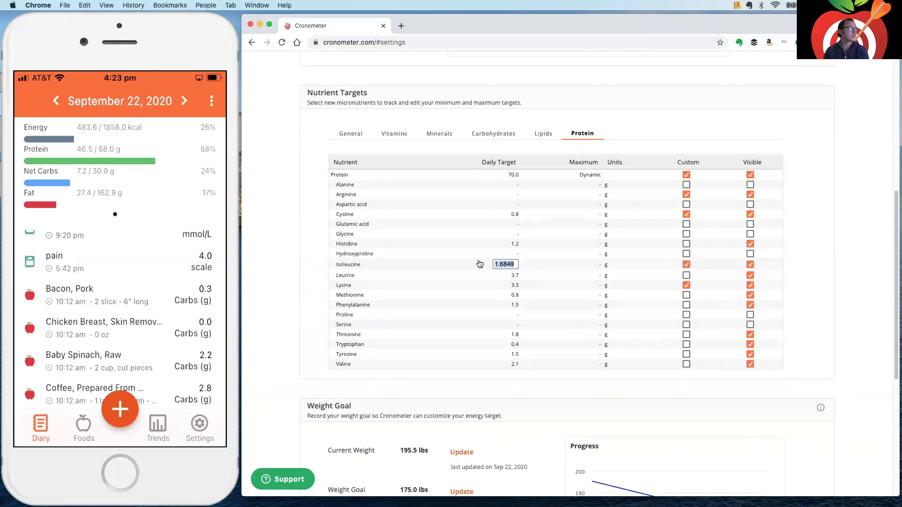
pyautogui.click(596, 265)
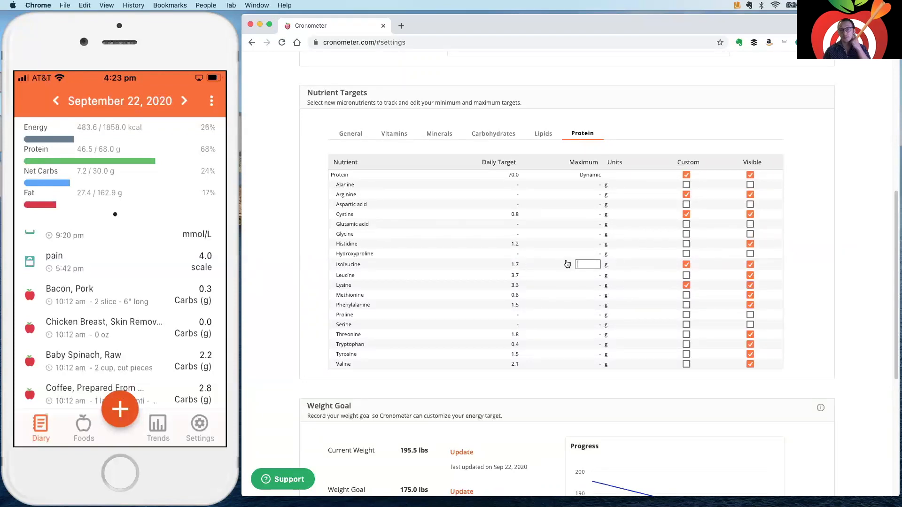
pyautogui.click(663, 132)
# Step: Leave the target settings and return to the web diary
pyautogui.scroll(2, 661, 135)
pyautogui.scroll(5, 660, 136)
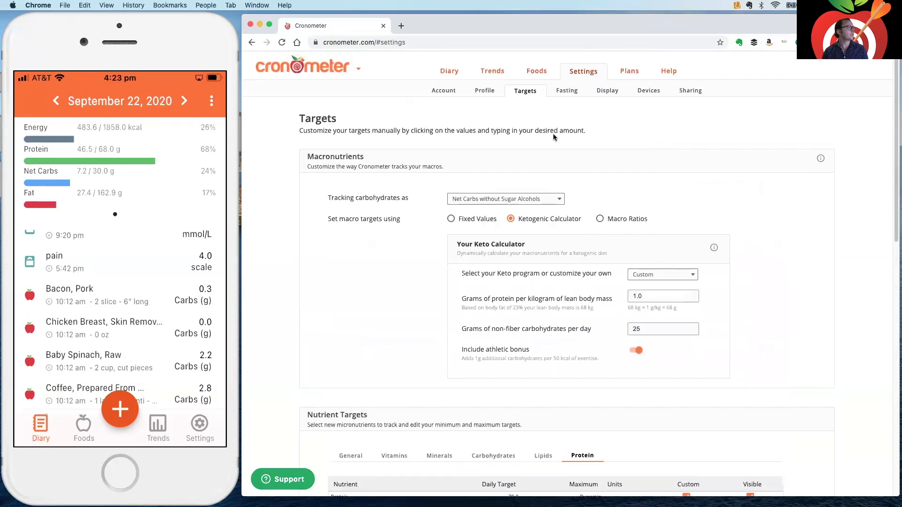
pyautogui.click(449, 67)
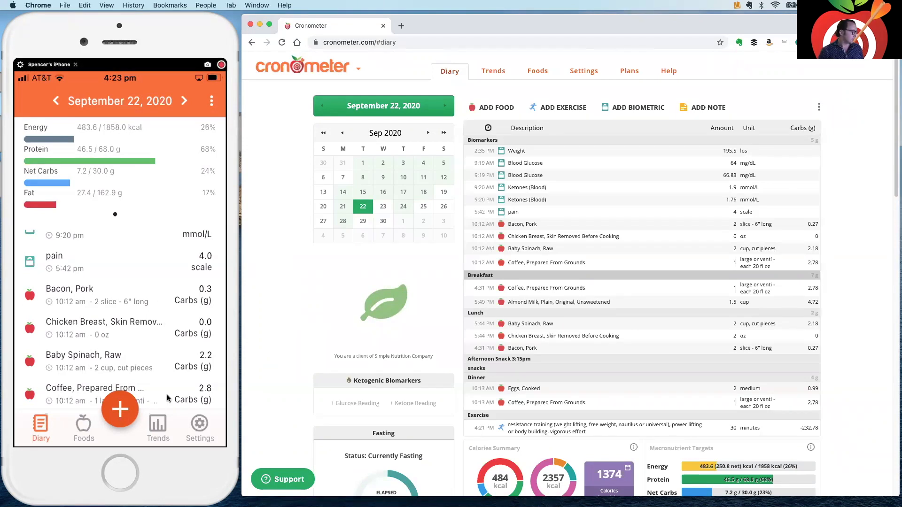
# Step: Open the settings in the phone app and look through the account and profile sections
pyautogui.click(199, 430)
pyautogui.scroll(-3, 197, 431)
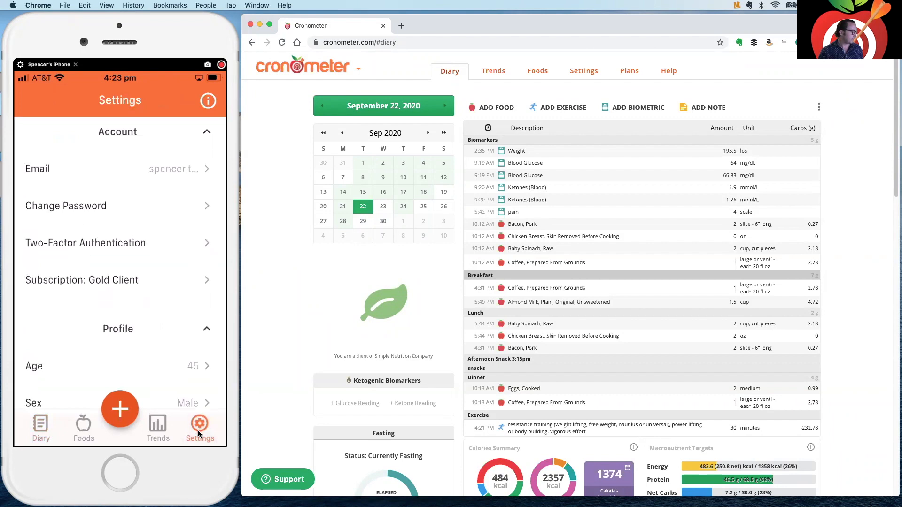
pyautogui.scroll(-3, 197, 430)
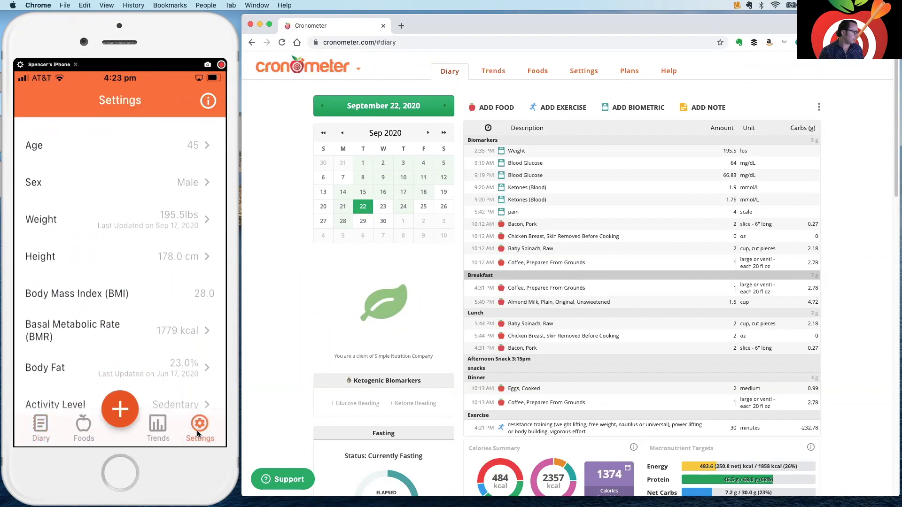
pyautogui.scroll(1, 196, 430)
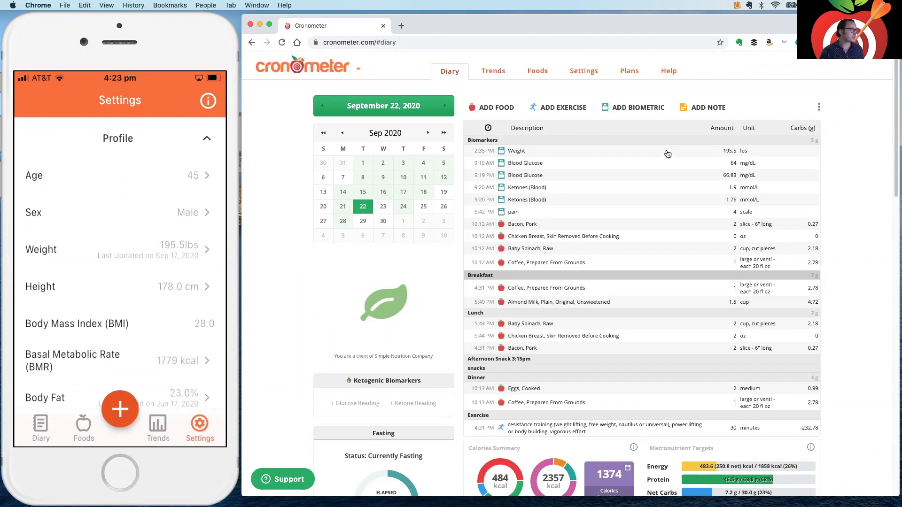
# Step: Review the body details in the web profile settings and return to the diary
pyautogui.click(537, 72)
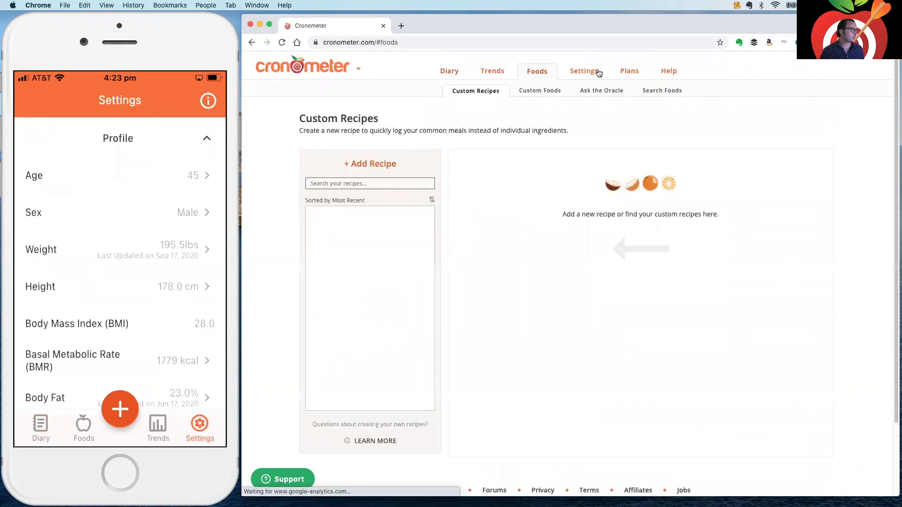
pyautogui.click(584, 71)
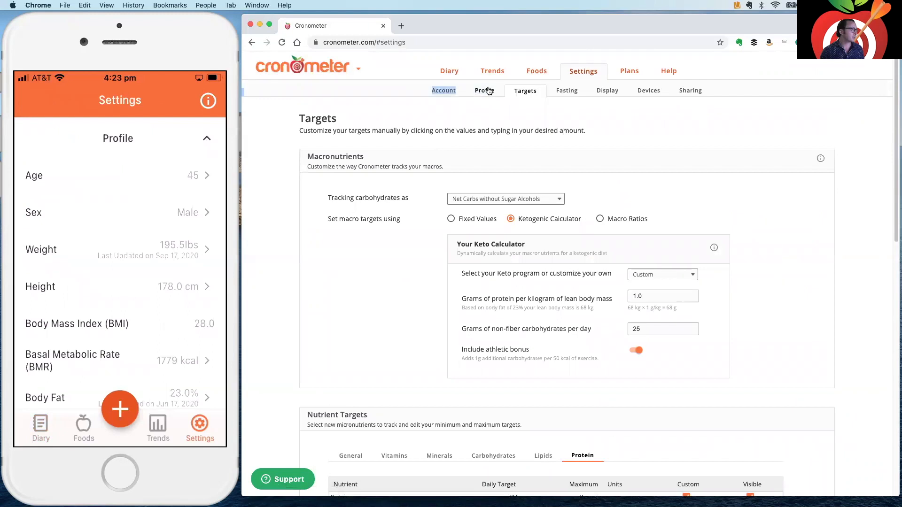
pyautogui.click(484, 92)
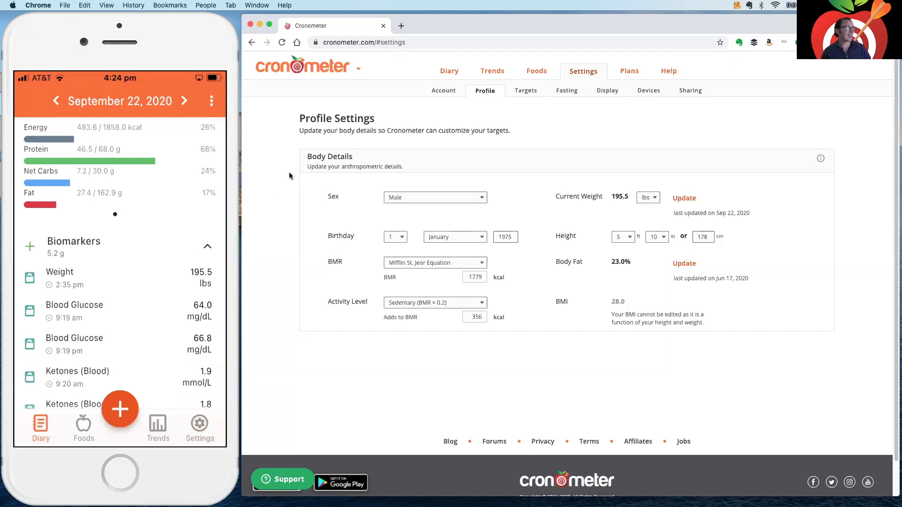
pyautogui.click(444, 78)
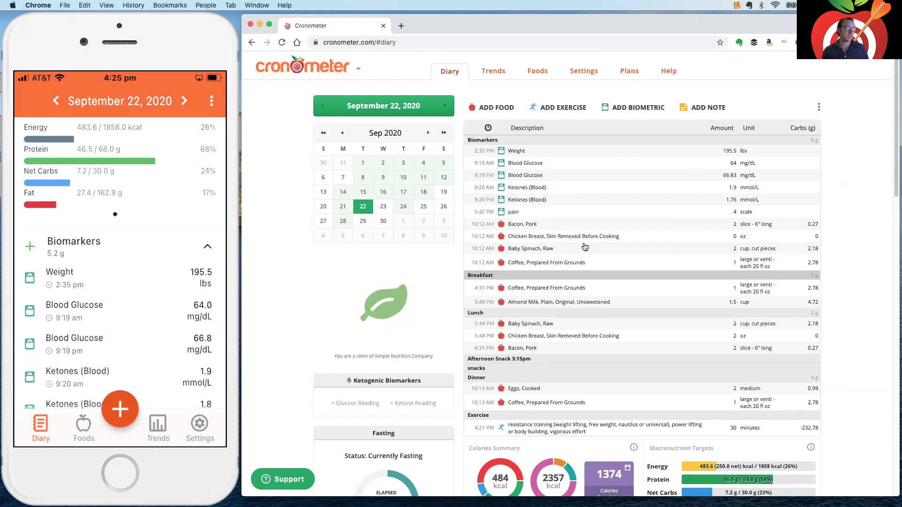
# Step: Set carbohydrate tracking to Net Carbs with Sugar Alcohols in the macronutrient targets and return to the diary
pyautogui.click(570, 75)
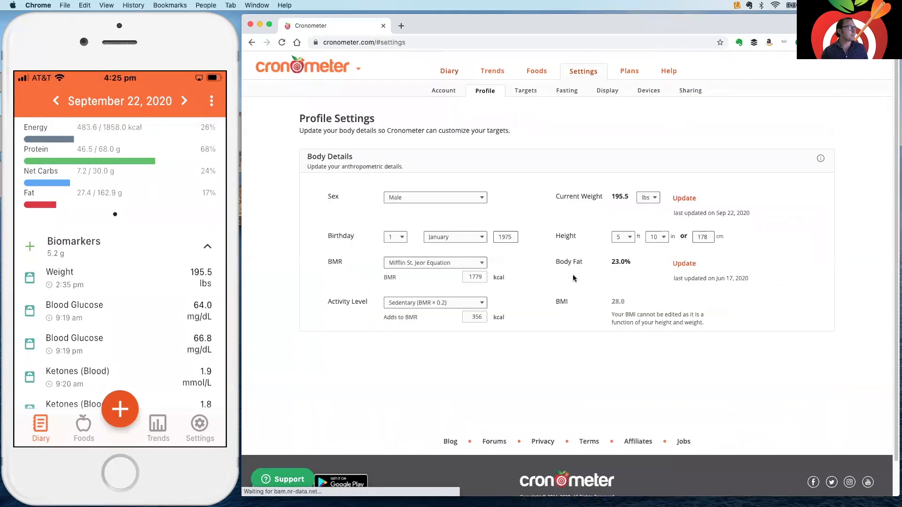
pyautogui.scroll(-2, 474, 197)
pyautogui.click(526, 91)
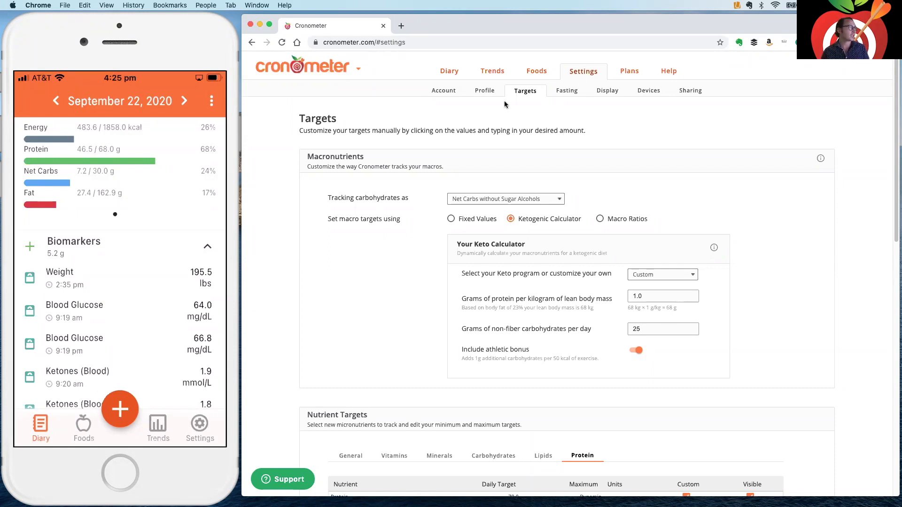
pyautogui.click(511, 198)
pyautogui.click(494, 191)
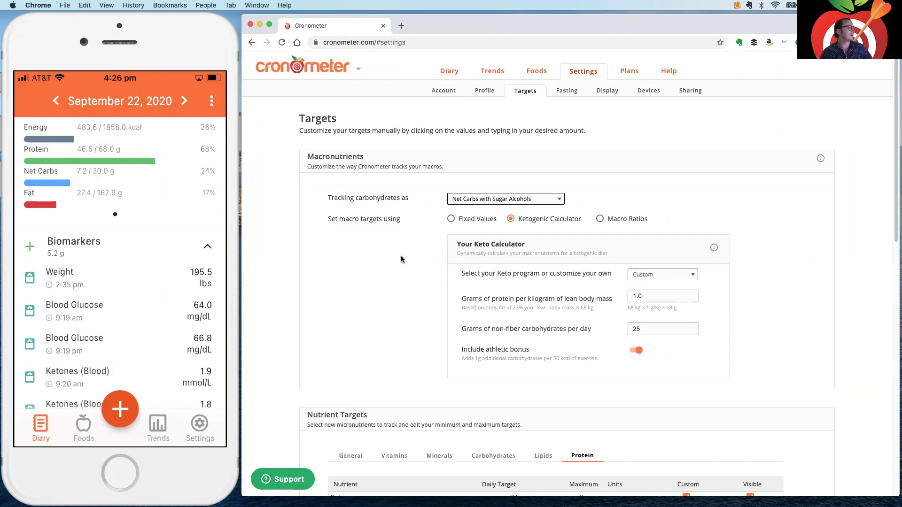
pyautogui.click(451, 72)
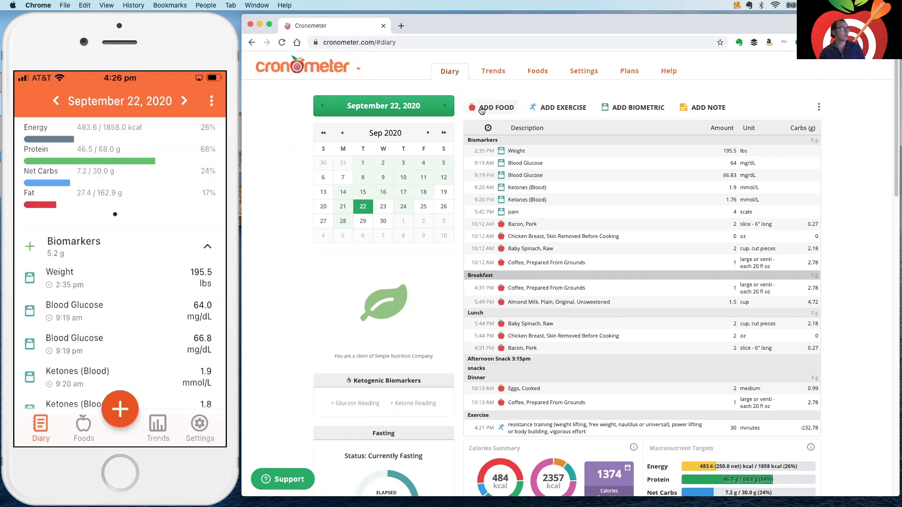
# Step: Start adding a food to the diary, search for "erd", and return to the default list of all foods
pyautogui.click(481, 110)
pyautogui.click(381, 117)
pyautogui.write('erd')
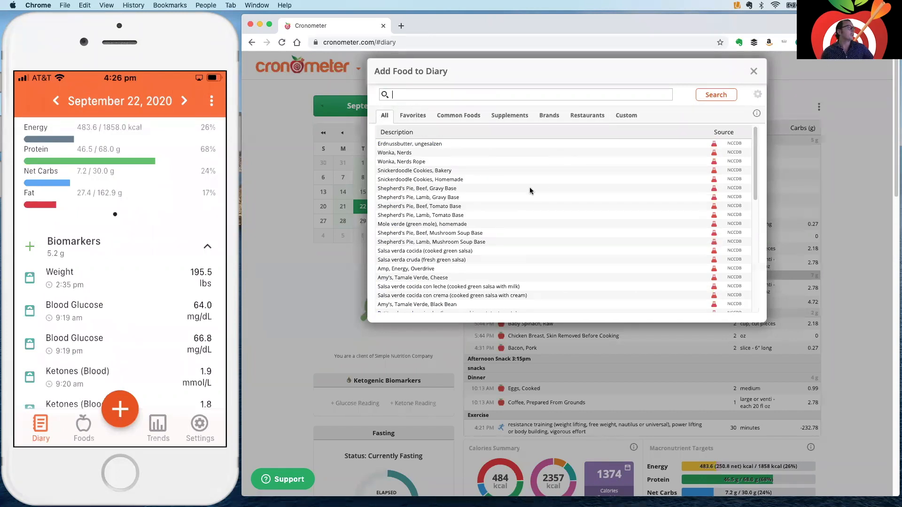
pyautogui.click(388, 117)
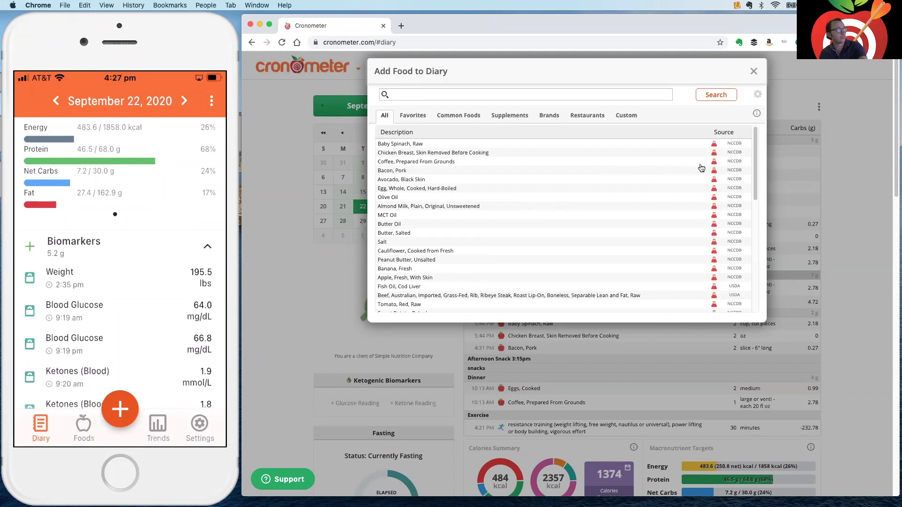
# Step: Examine the data sources in the food list and the nutrient summary of Bacon, Pork
pyautogui.scroll(5, 702, 169)
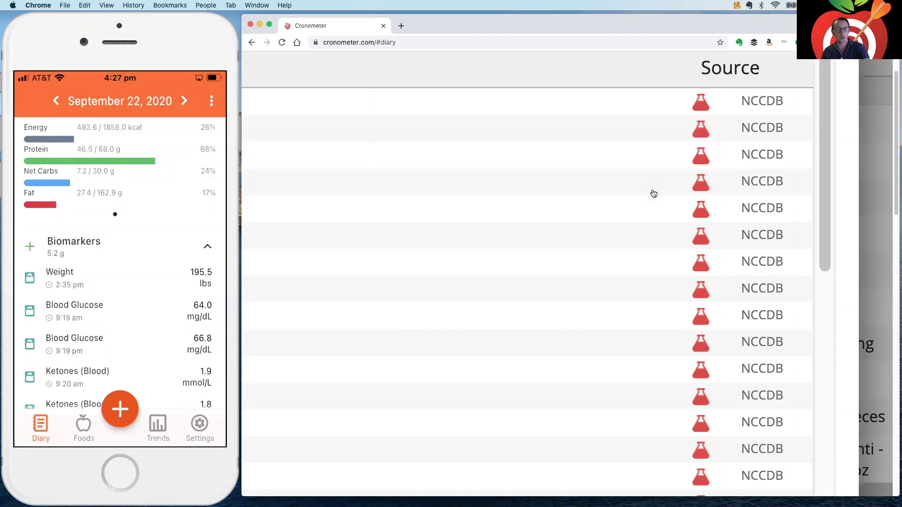
pyautogui.scroll(-10, 653, 194)
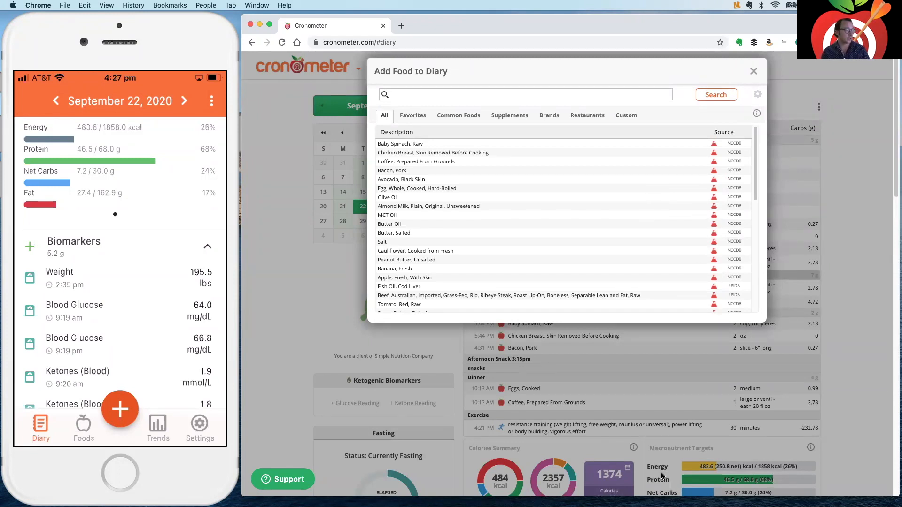
pyautogui.click(397, 171)
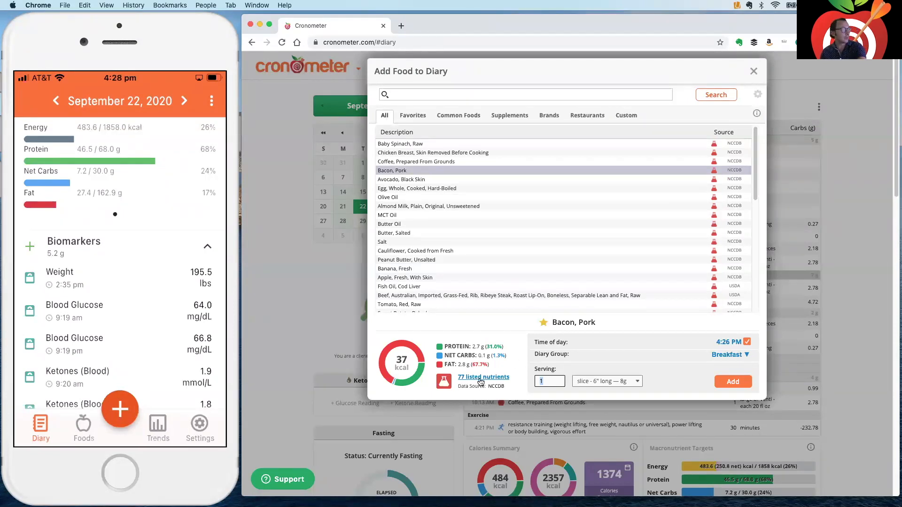
pyautogui.scroll(5, 481, 382)
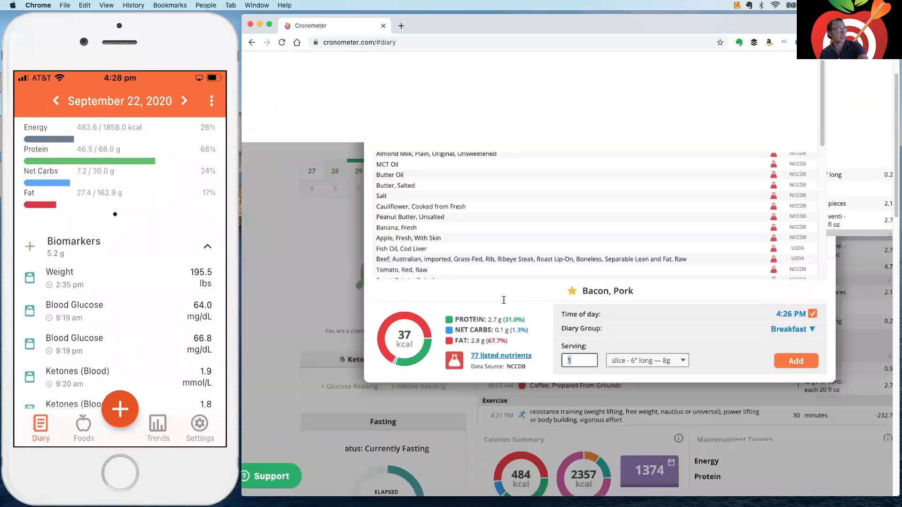
# Step: Search the foods for "trader" and examine the data sources of the matching products
pyautogui.click(438, 96)
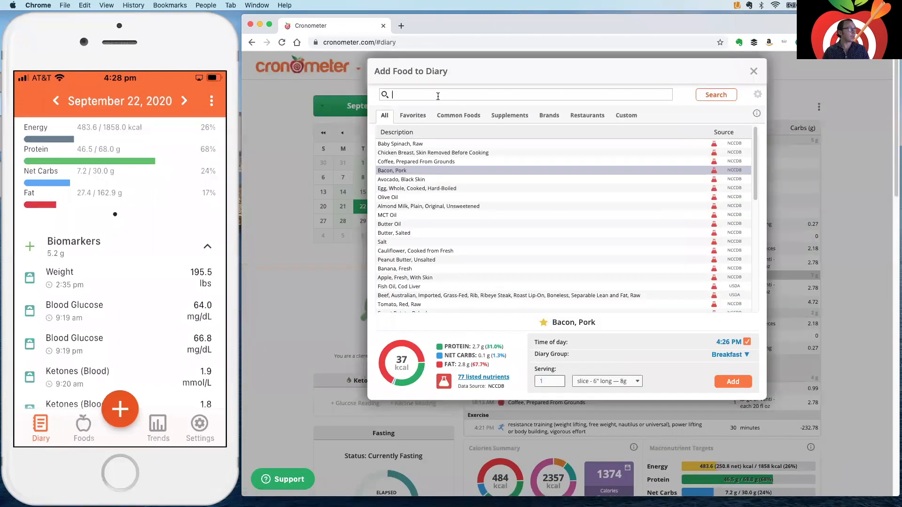
pyautogui.write('trader')
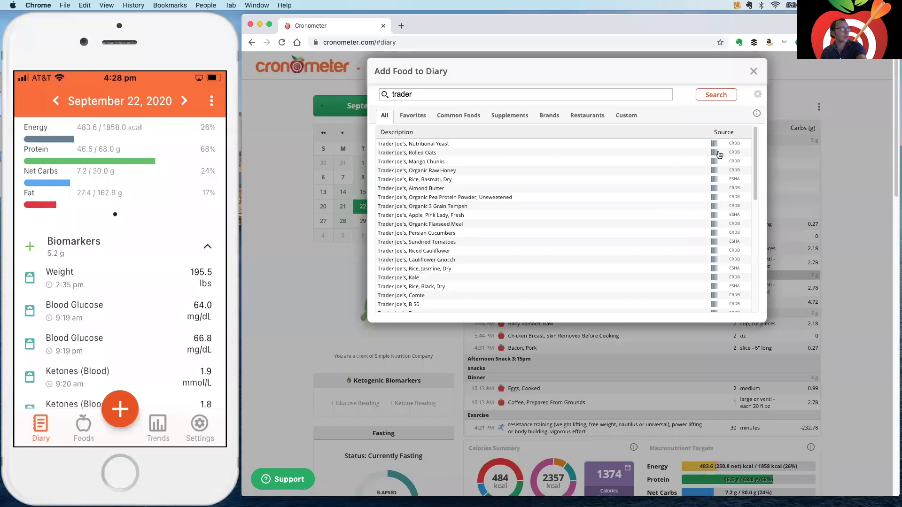
pyautogui.scroll(5, 719, 156)
pyautogui.scroll(2, 719, 156)
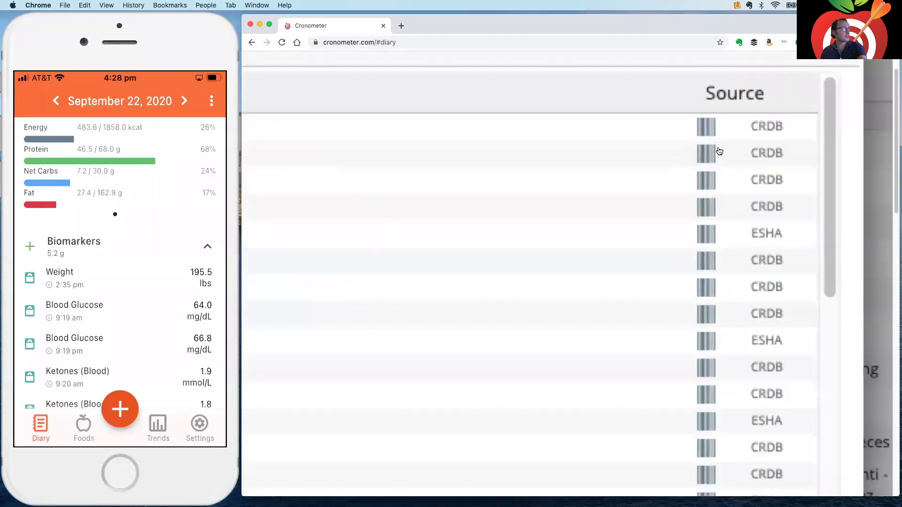
pyautogui.scroll(-1, 704, 154)
pyautogui.scroll(-6, 700, 248)
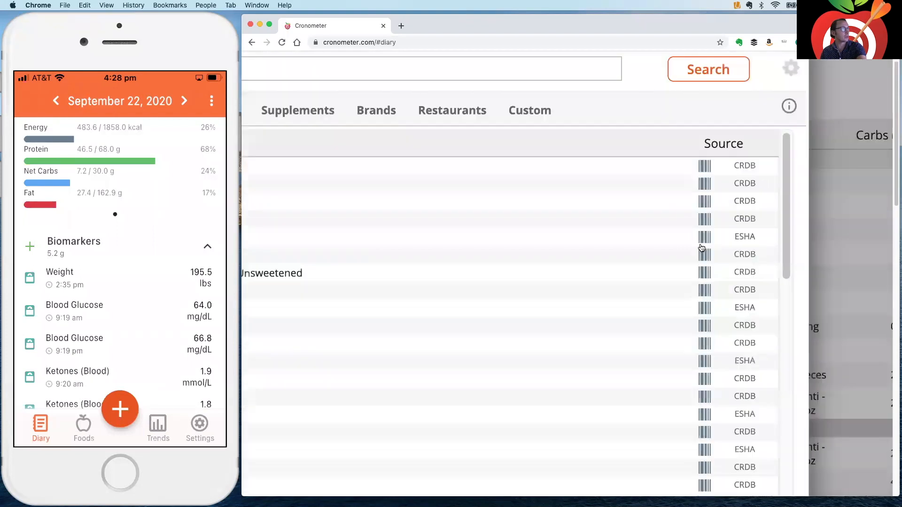
# Step: Examine the nutrient summary of Trader Joe's, Rolled Oats and its suggested alternative with better data
pyautogui.click(407, 154)
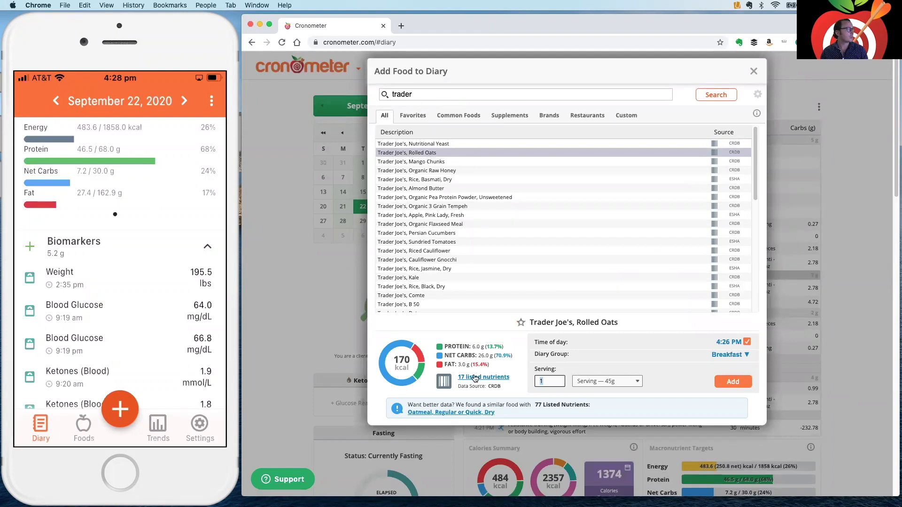
pyautogui.scroll(5, 474, 383)
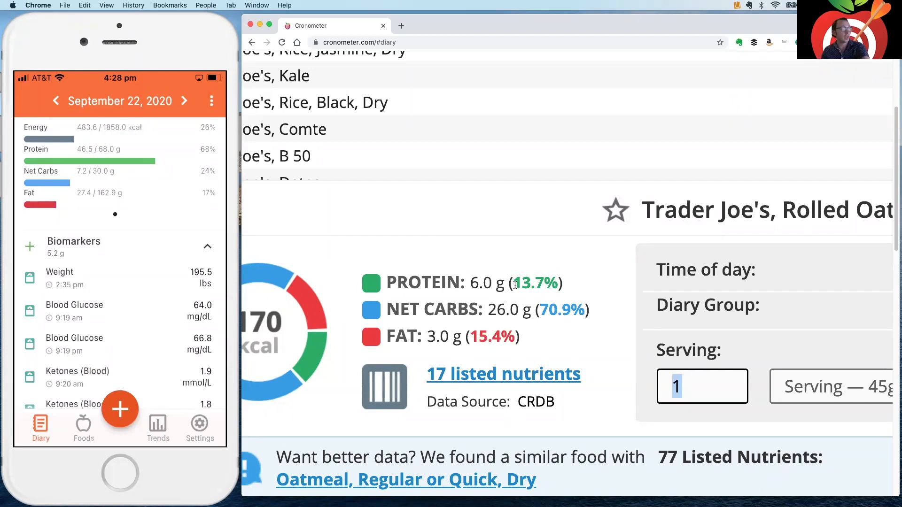
pyautogui.scroll(-2, 513, 293)
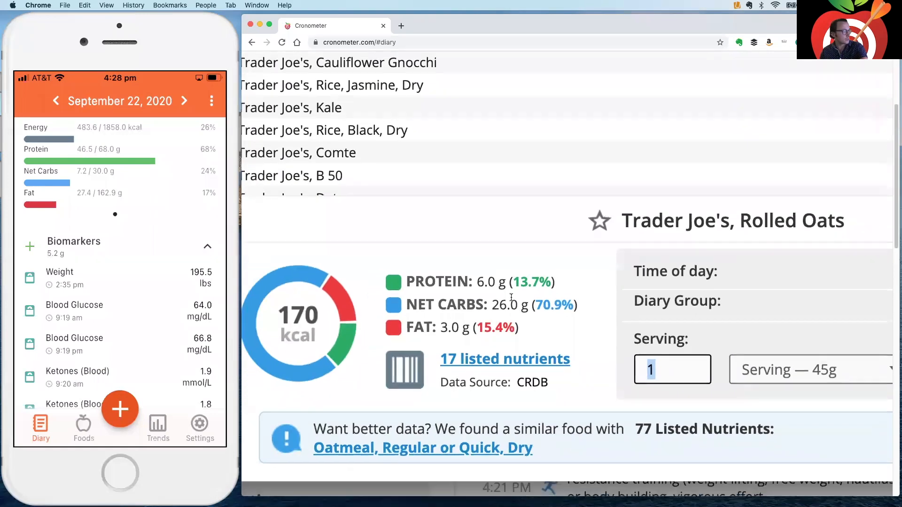
pyautogui.scroll(-1, 512, 299)
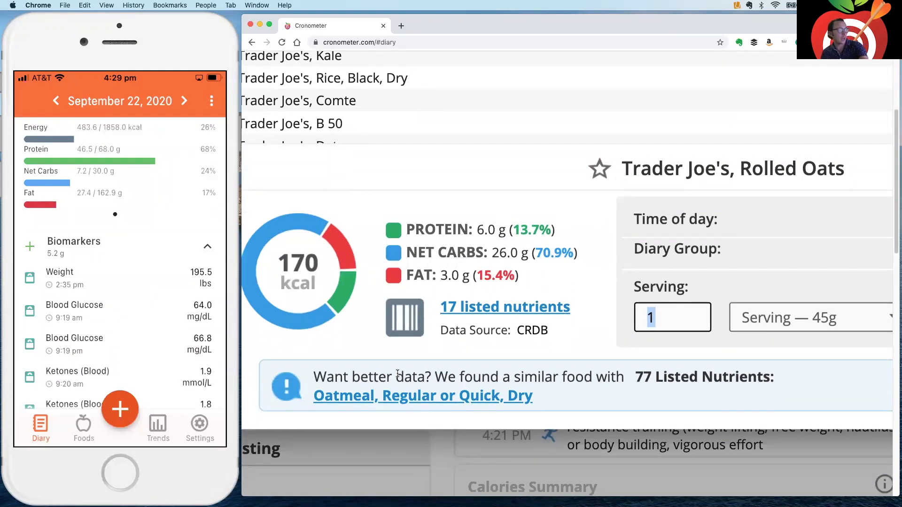
pyautogui.press('super+minus')
pyautogui.press('super+minus')
pyautogui.press('super+minus')
pyautogui.press('super+minus')
pyautogui.press('super+minus')
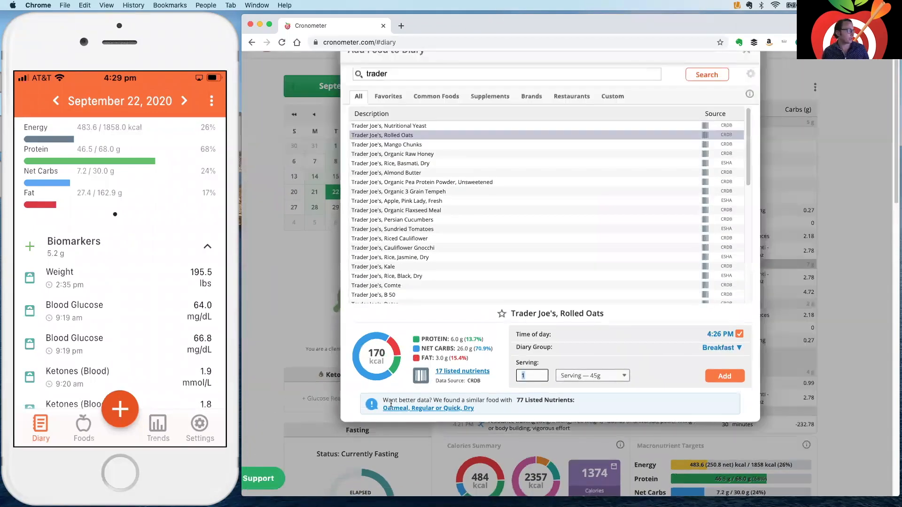
# Step: Select the suggested Oatmeal, Regular or Quick, Dry, check its favorite marker, and clear the search term
pyautogui.click(439, 409)
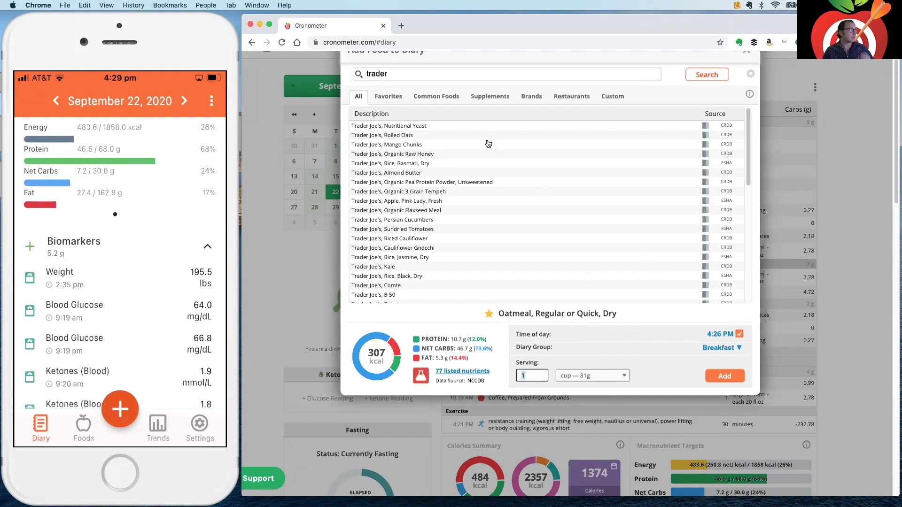
pyautogui.doubleClick(380, 74)
pyautogui.press('BackSpace')
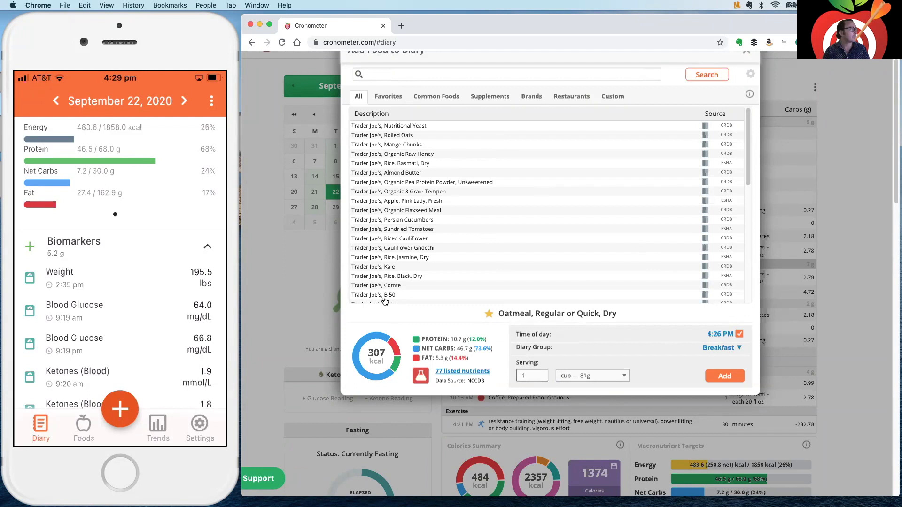
pyautogui.click(489, 315)
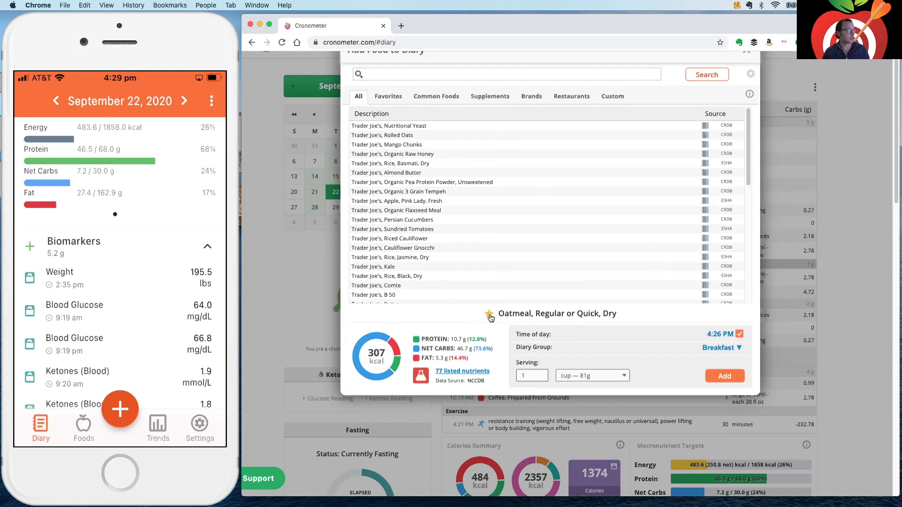
# Step: Compare the Favorites, Common Foods and All lists of foods available for the diary
pyautogui.click(389, 96)
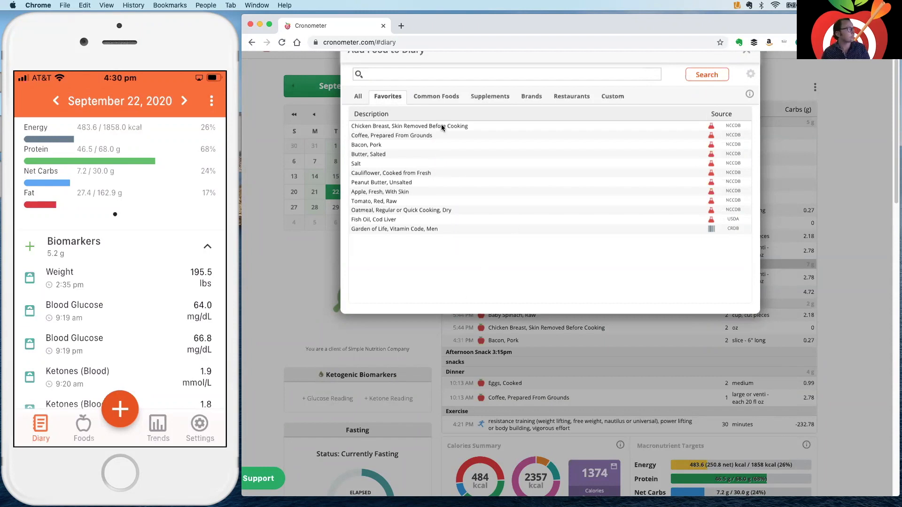
pyautogui.click(432, 99)
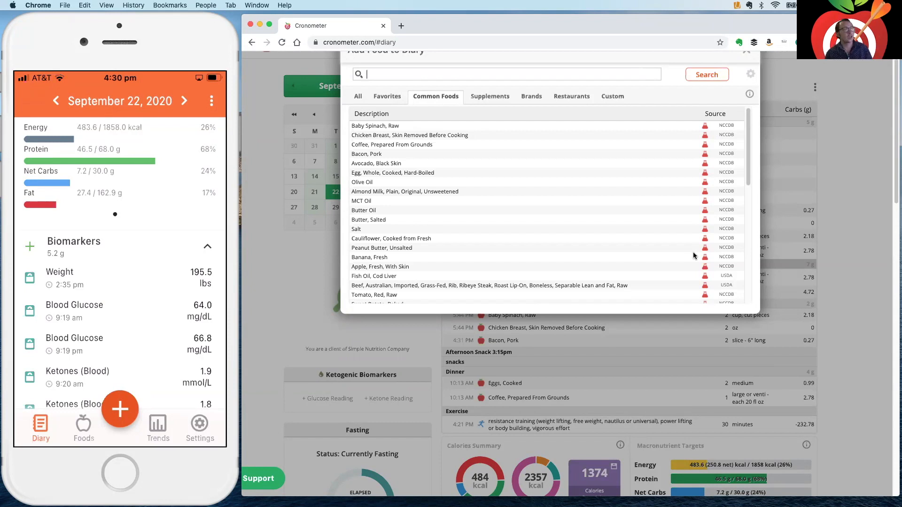
pyautogui.click(357, 98)
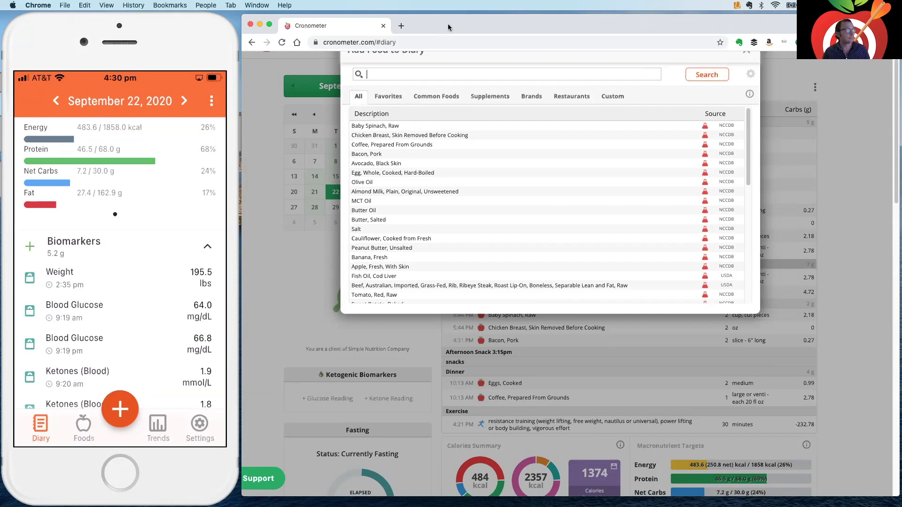
pyautogui.click(441, 96)
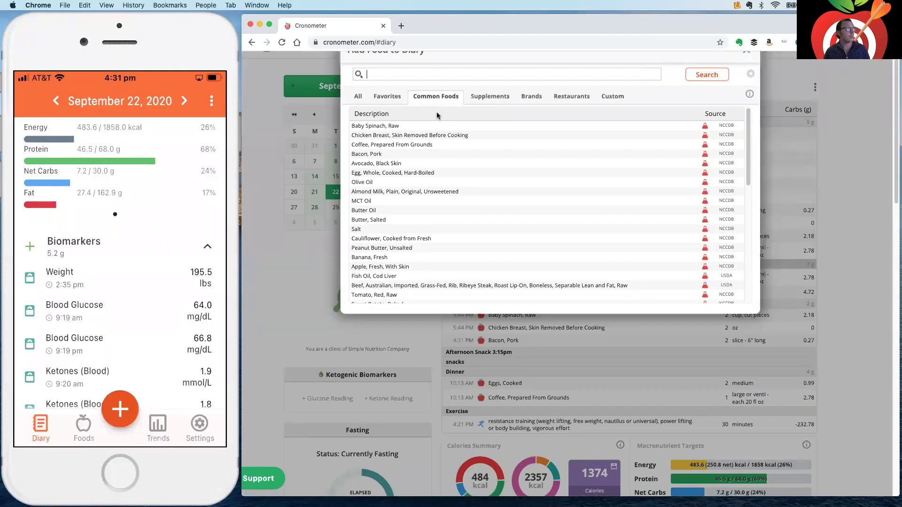
# Step: Examine Kraft, Ranch Dressing among the branded foods and compare the Common Foods, Supplements and Brands lists
pyautogui.click(530, 99)
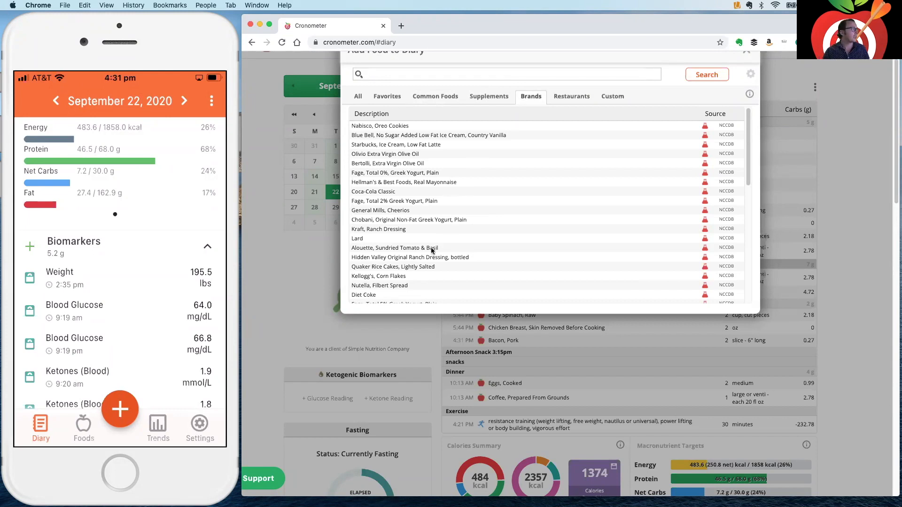
pyautogui.click(395, 231)
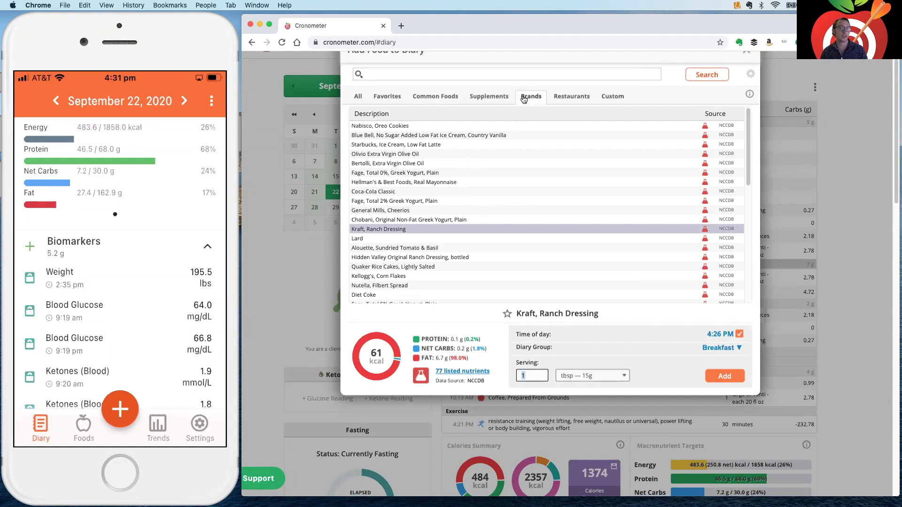
pyautogui.click(439, 97)
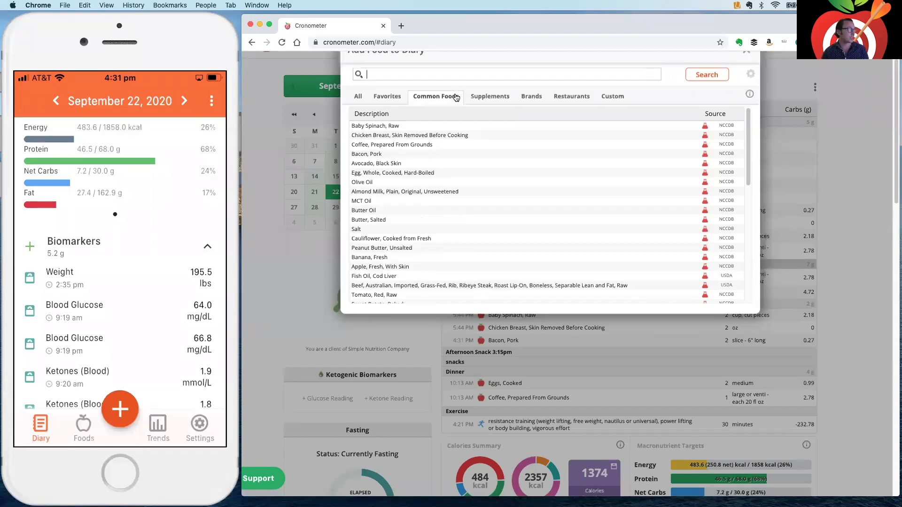
pyautogui.click(484, 97)
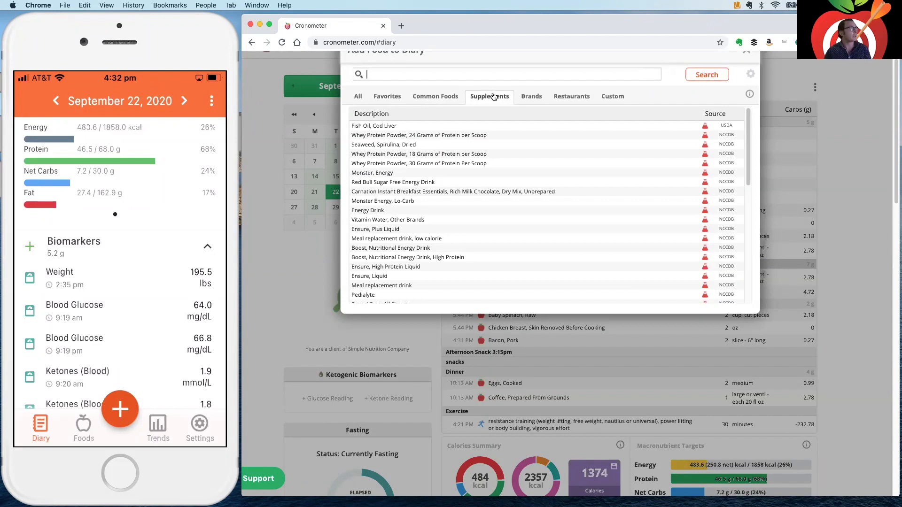
pyautogui.click(528, 98)
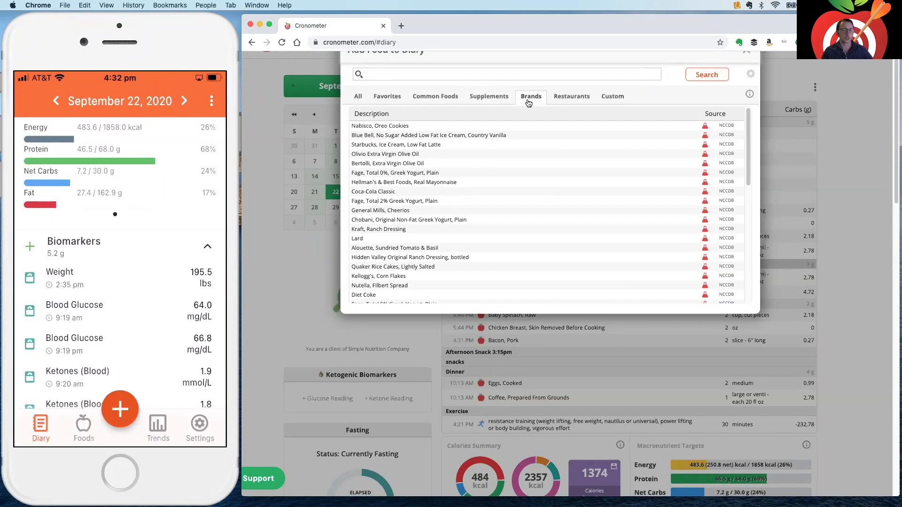
# Step: Compare the Restaurants and Custom lists of foods available for the diary, and close the food search
pyautogui.click(577, 100)
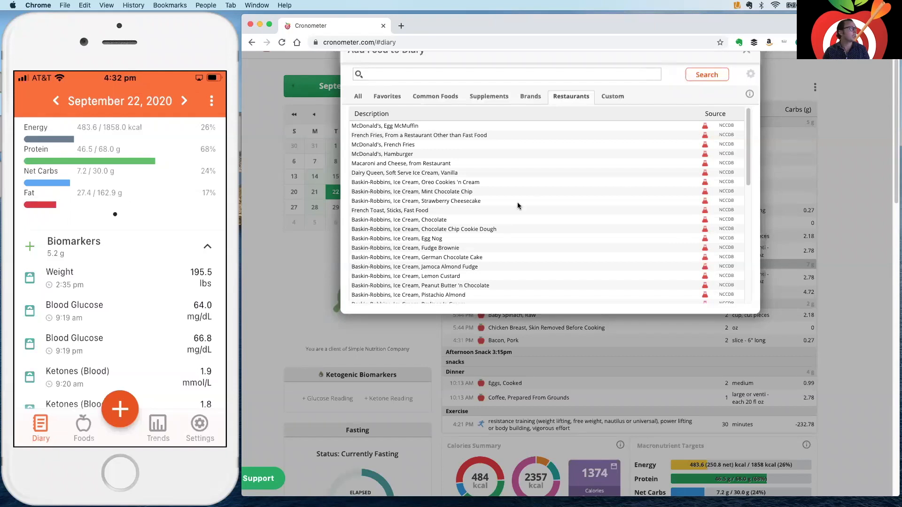
pyautogui.click(611, 99)
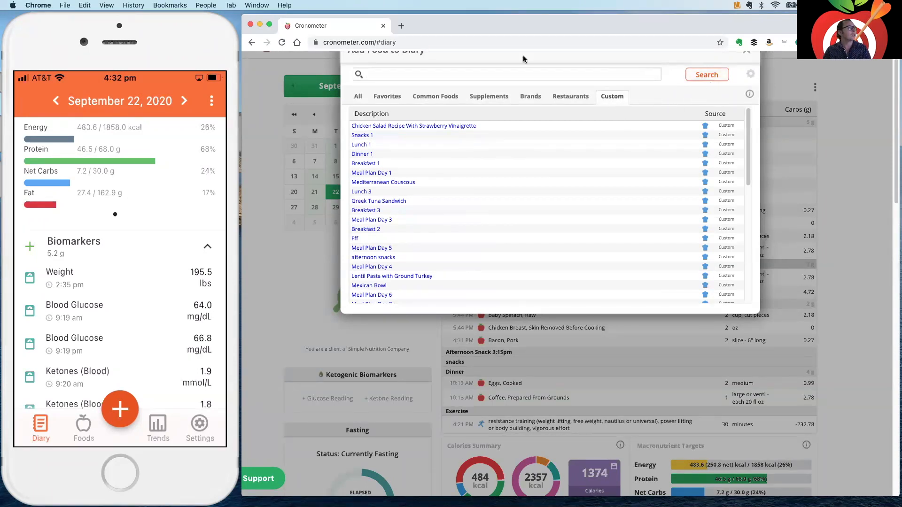
pyautogui.scroll(1, 451, 277)
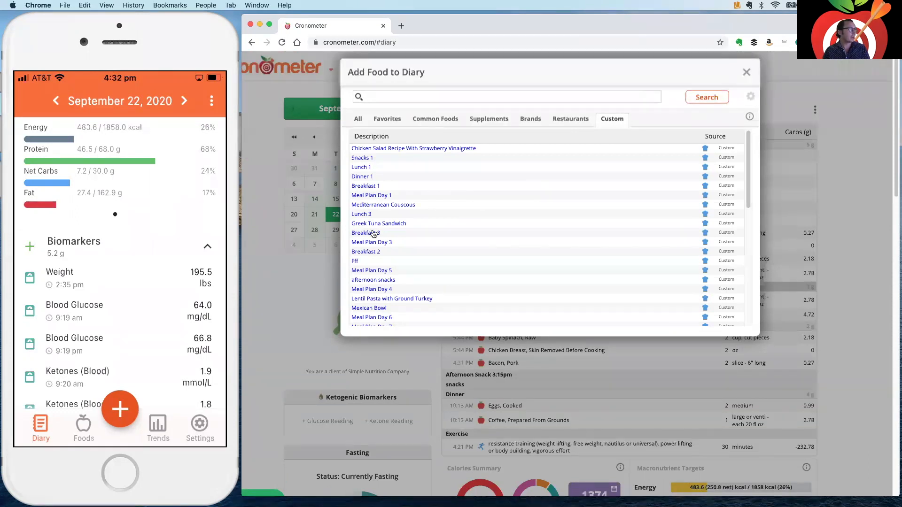
pyautogui.click(747, 73)
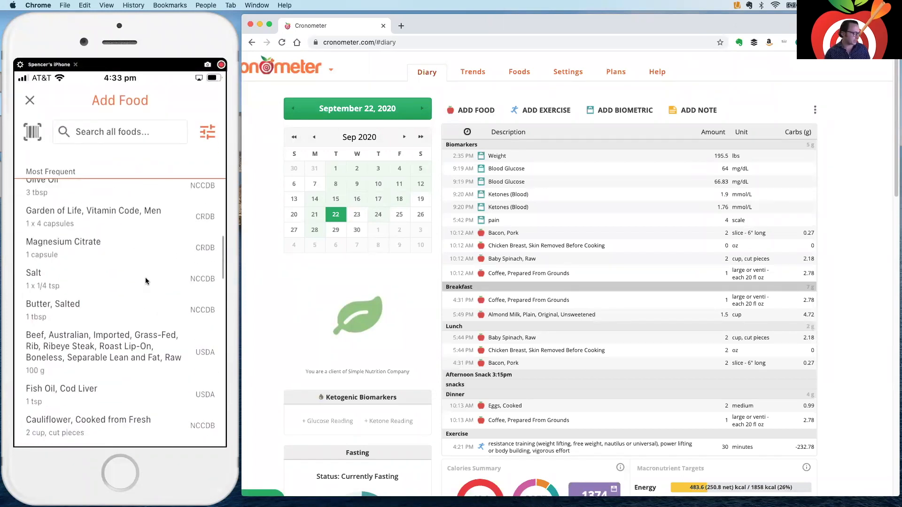
# Step: Examine the phone's food sorting, filter and database options alongside the web food lists, and open the phone's barcode scanner
pyautogui.click(202, 141)
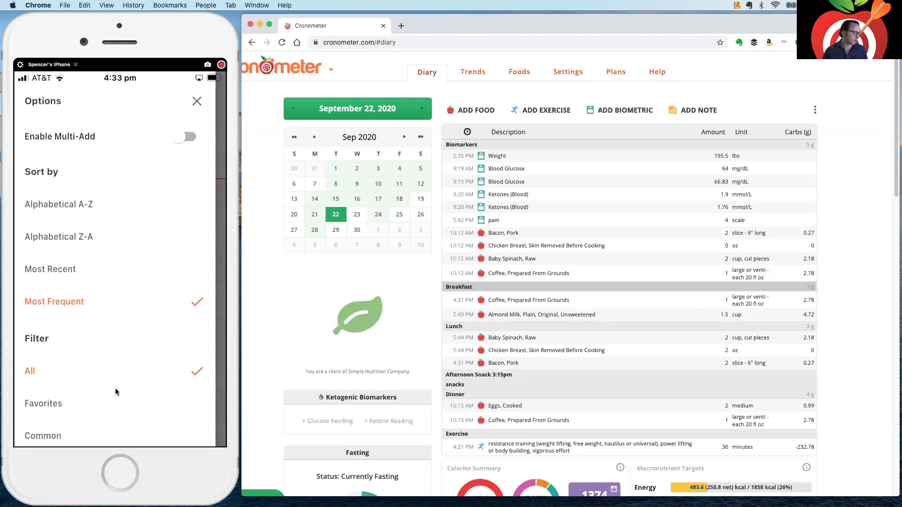
pyautogui.scroll(-5, 115, 393)
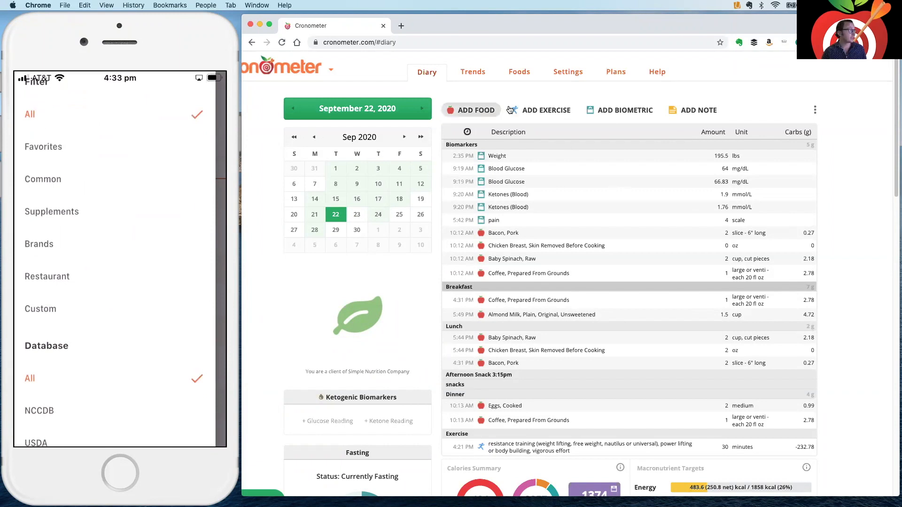
pyautogui.click(474, 110)
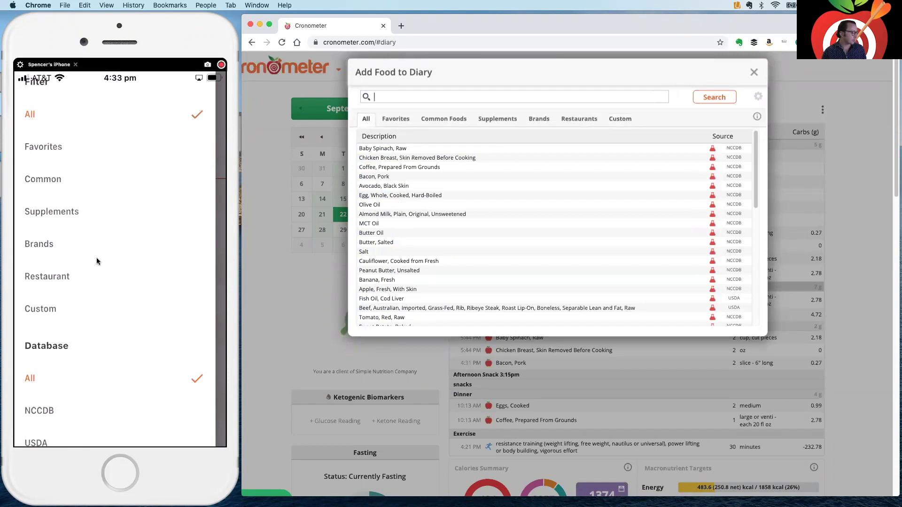
pyautogui.scroll(-5, 98, 263)
pyautogui.scroll(-4, 98, 263)
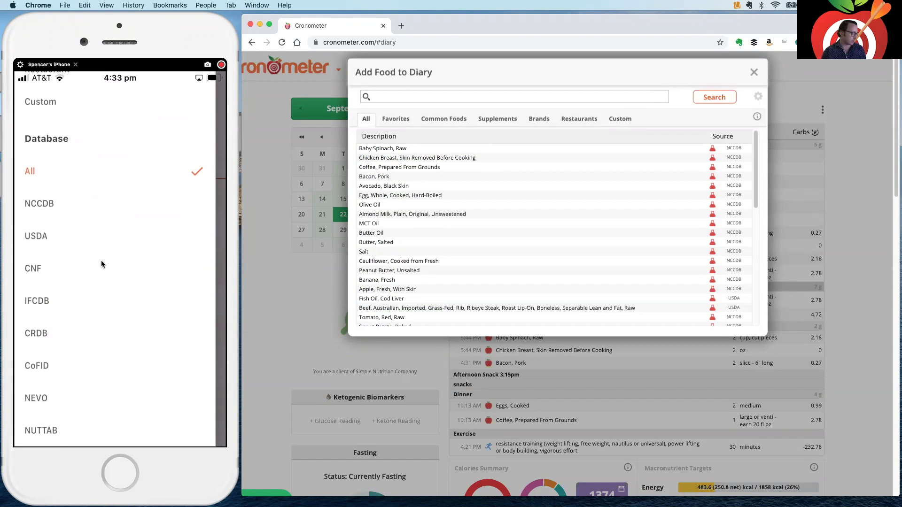
pyautogui.scroll(11, 101, 264)
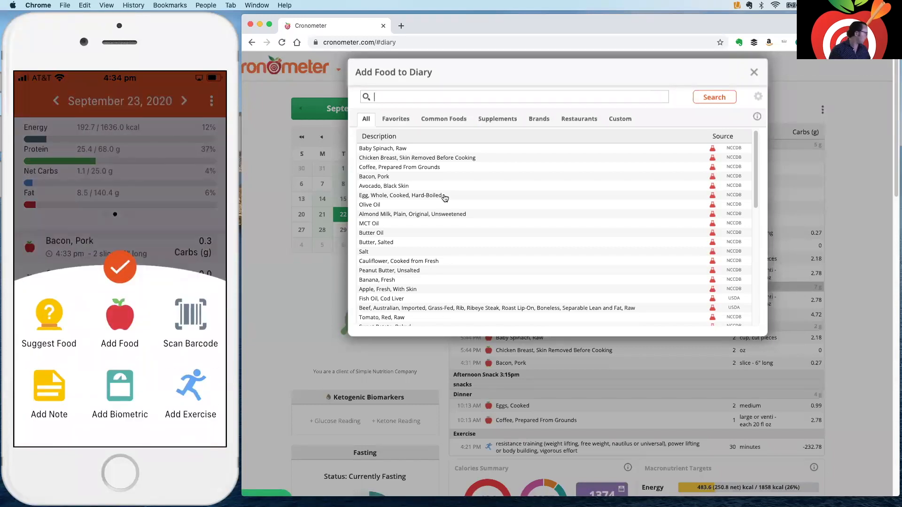
pyautogui.click(210, 308)
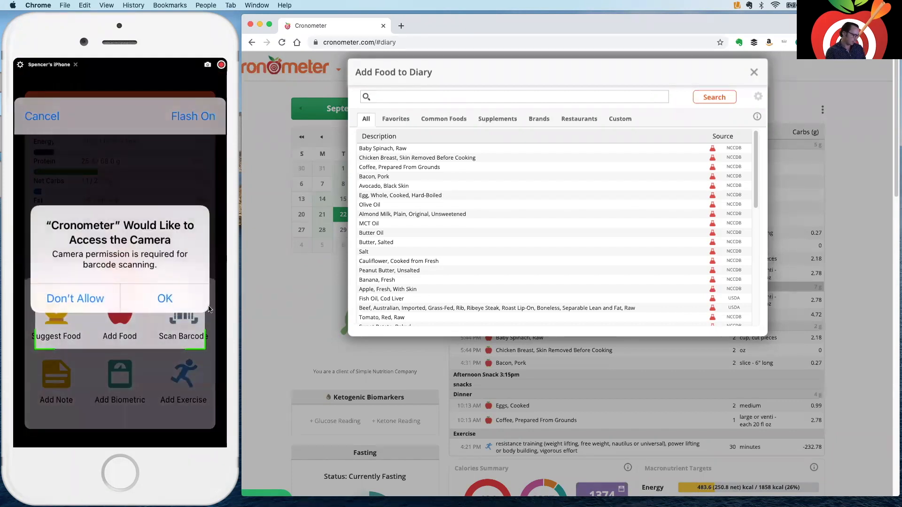
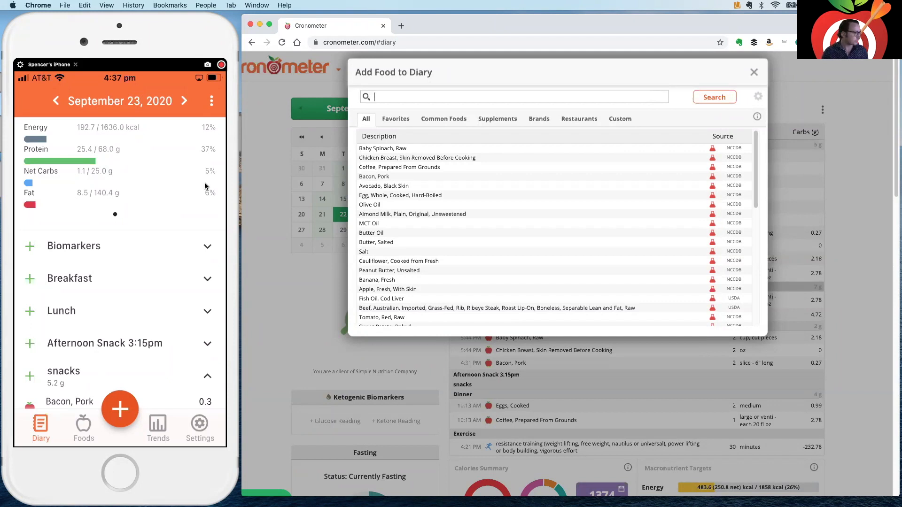
# Step: Delete the four snack foods from September 23 in the web diary and copy the previous day's entries into that date
pyautogui.click(281, 302)
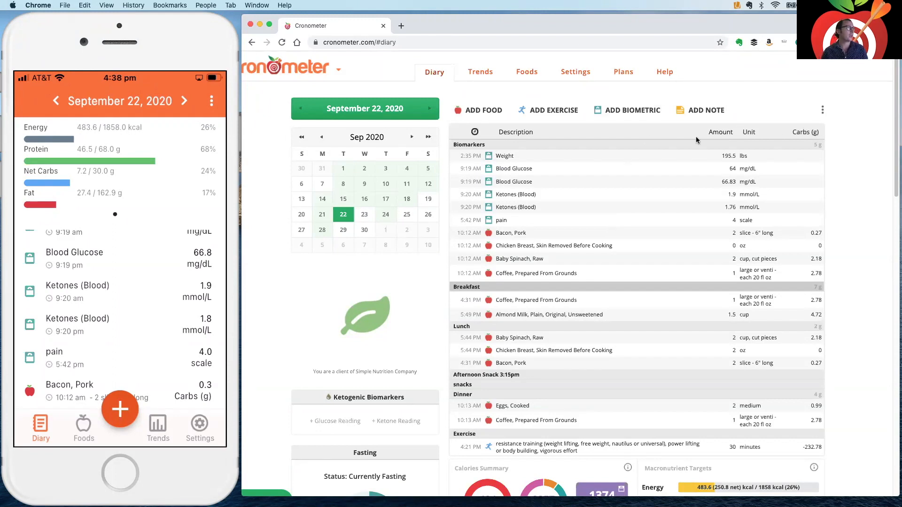
pyautogui.click(364, 216)
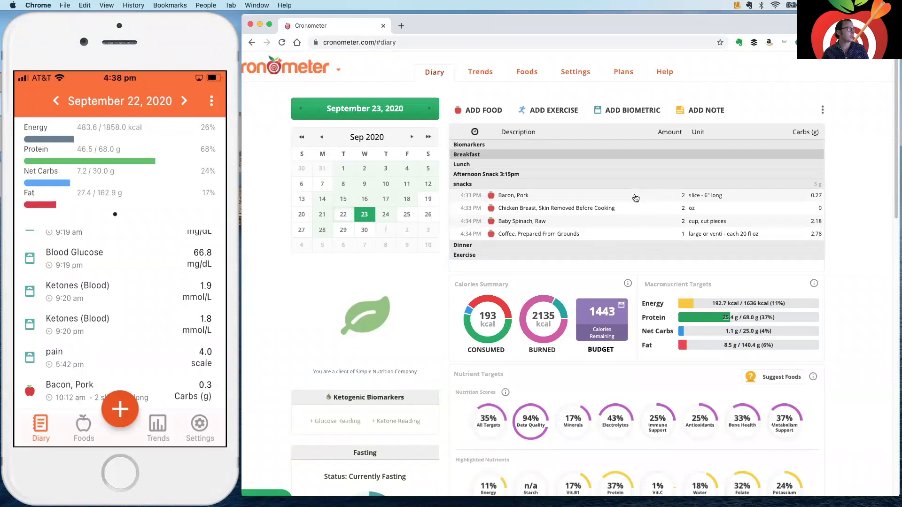
pyautogui.moveTo(635, 198); pyautogui.dragTo(630, 235)
pyautogui.rightClick(632, 225)
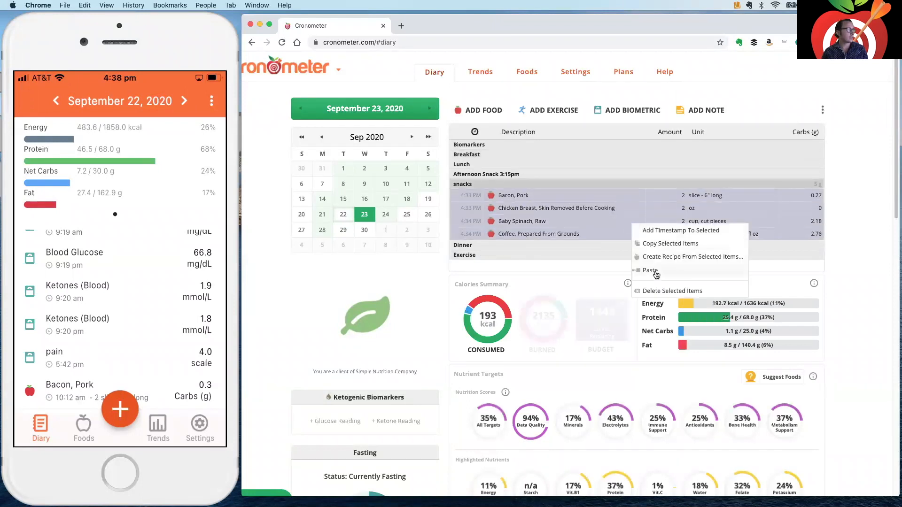
pyautogui.click(656, 291)
pyautogui.click(613, 133)
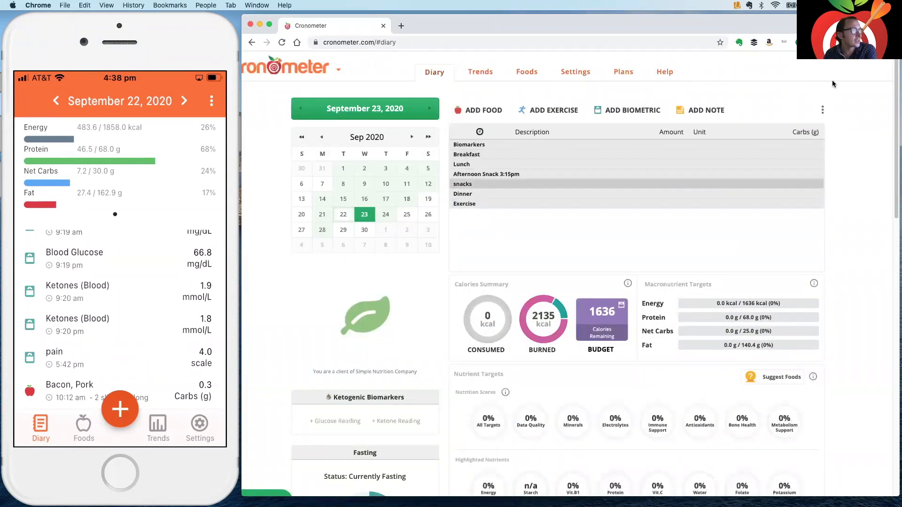
pyautogui.click(822, 112)
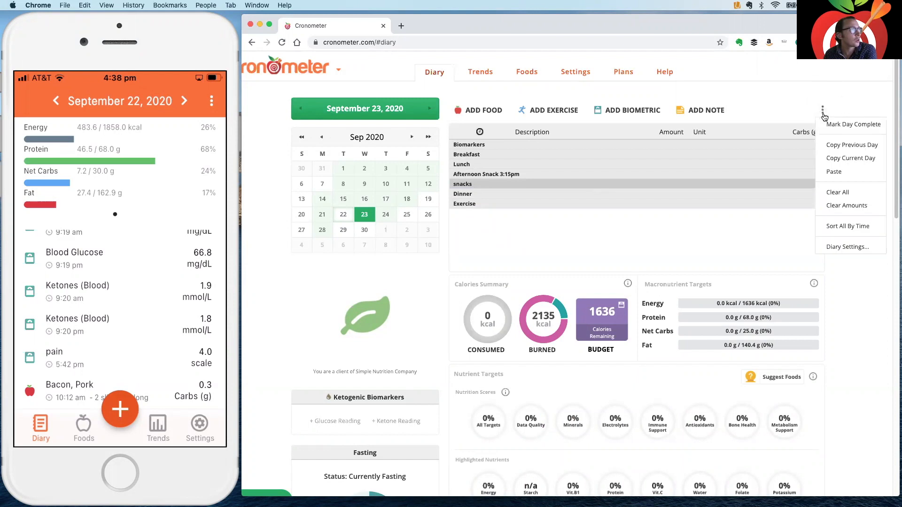
pyautogui.click(838, 146)
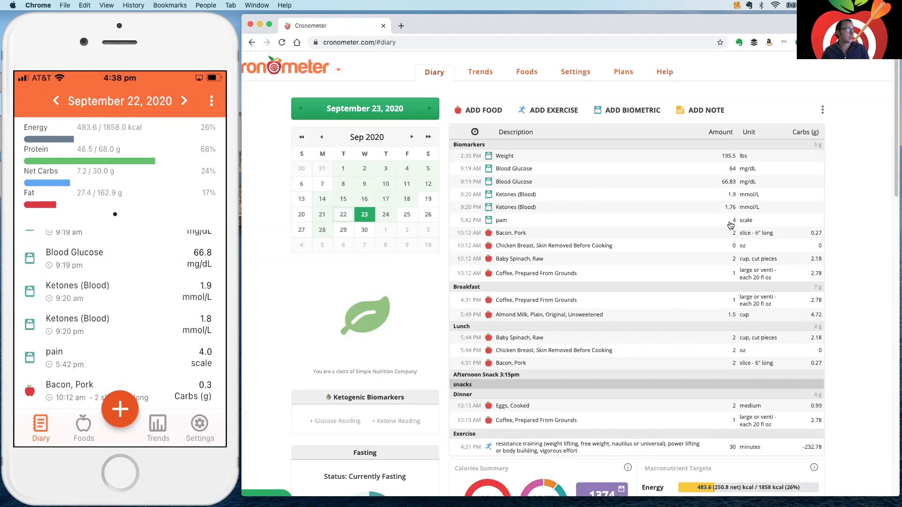
# Step: Open the amounts of the Bacon, Chicken Breast and Baby Spinach entries under Biomarkers for editing
pyautogui.click(733, 233)
pyautogui.click(731, 245)
pyautogui.click(731, 260)
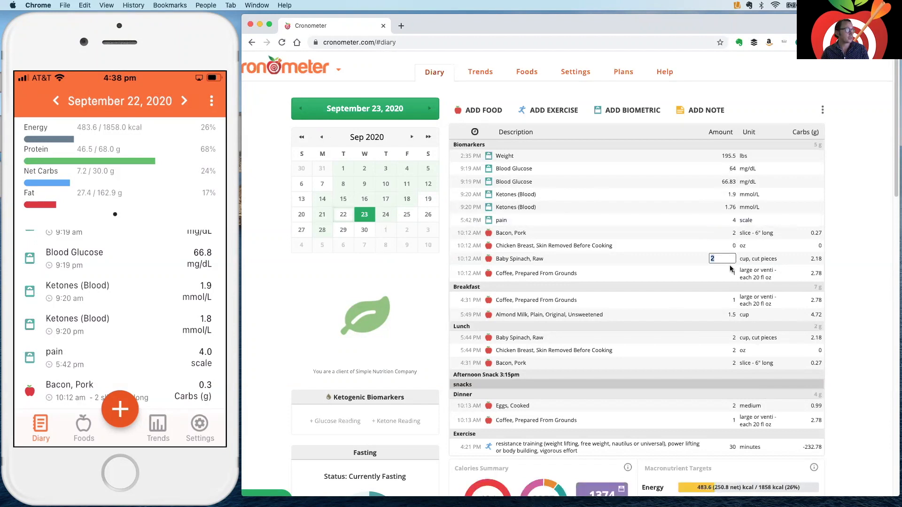
# Step: Switch the unit of the coffee under Biomarkers to fl oz and set it back to large or venti - each 20 fl oz
pyautogui.click(759, 274)
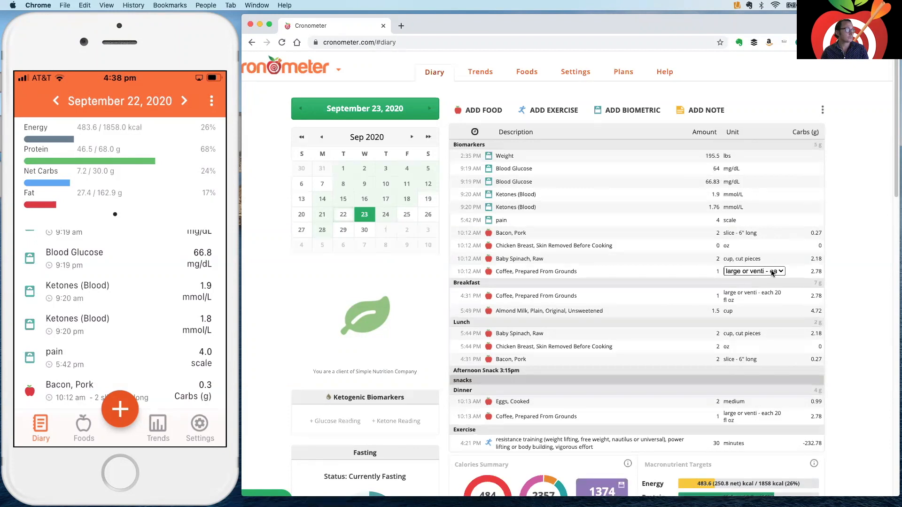
pyautogui.click(773, 273)
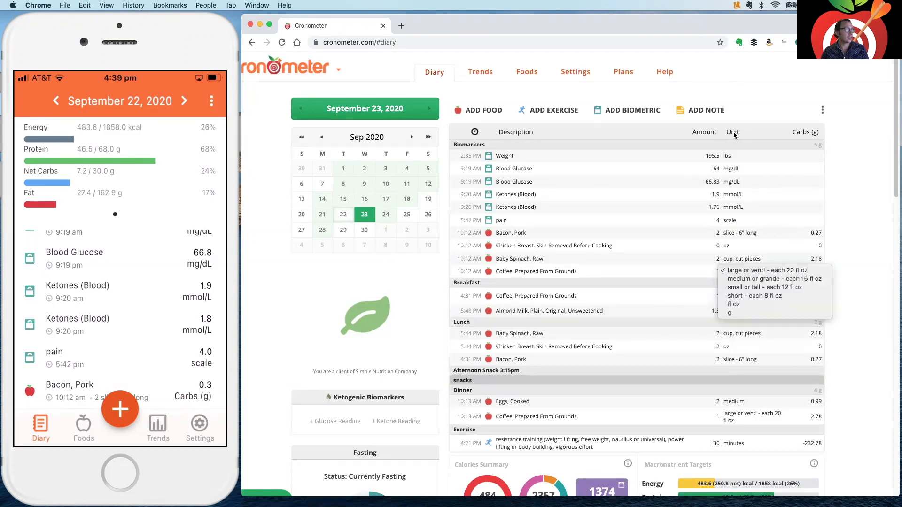
pyautogui.click(745, 305)
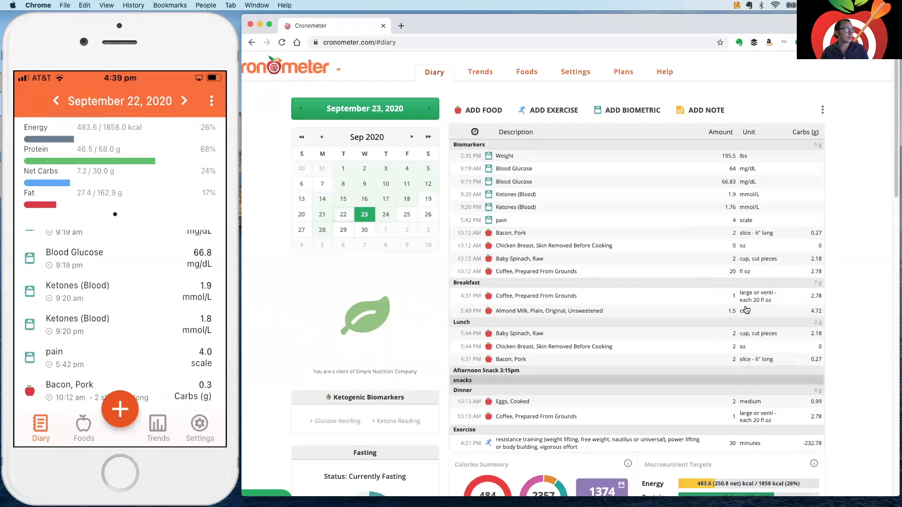
pyautogui.click(749, 274)
pyautogui.click(749, 271)
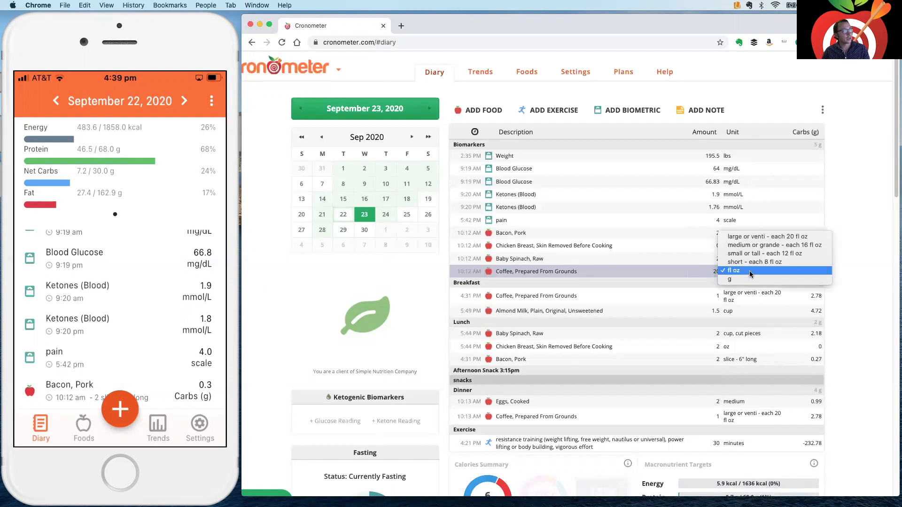
pyautogui.click(751, 238)
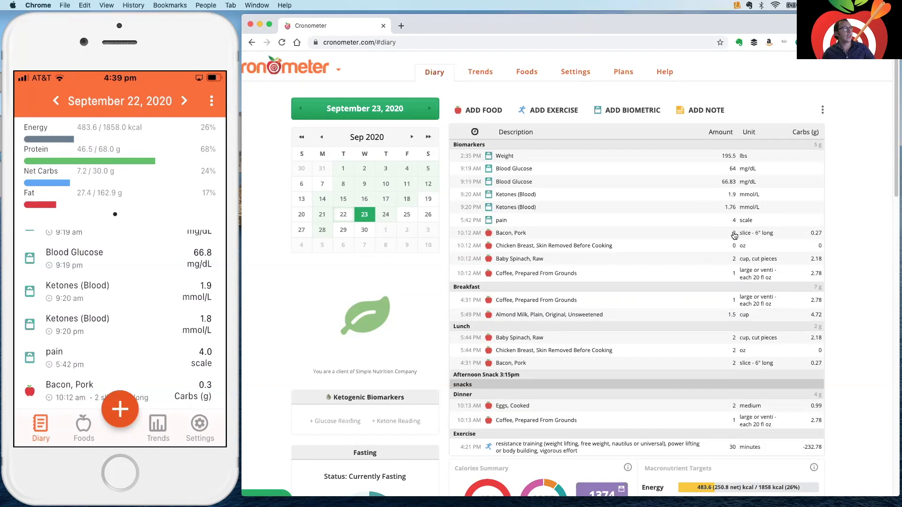
# Step: Copy the Bacon, Pork entry under Biomarkers and paste the copy into the same diary group
pyautogui.click(769, 235)
pyautogui.rightClick(551, 236)
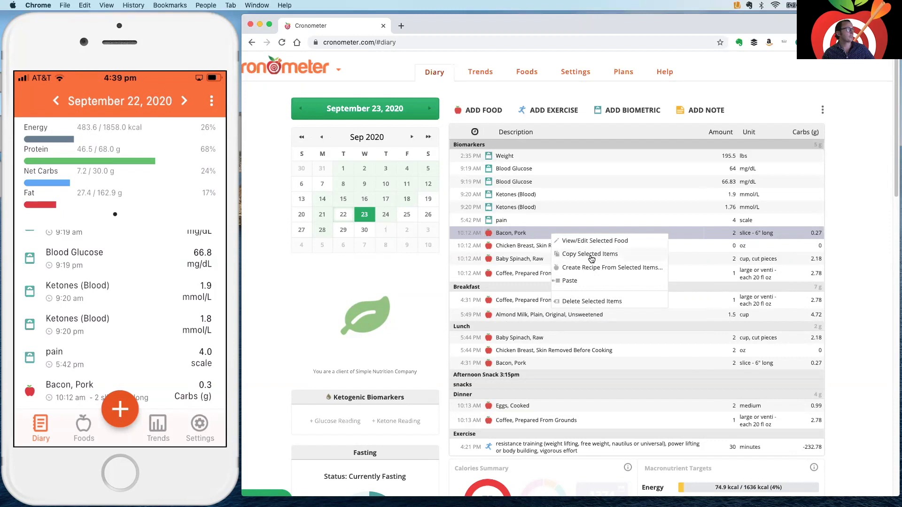
pyautogui.click(573, 256)
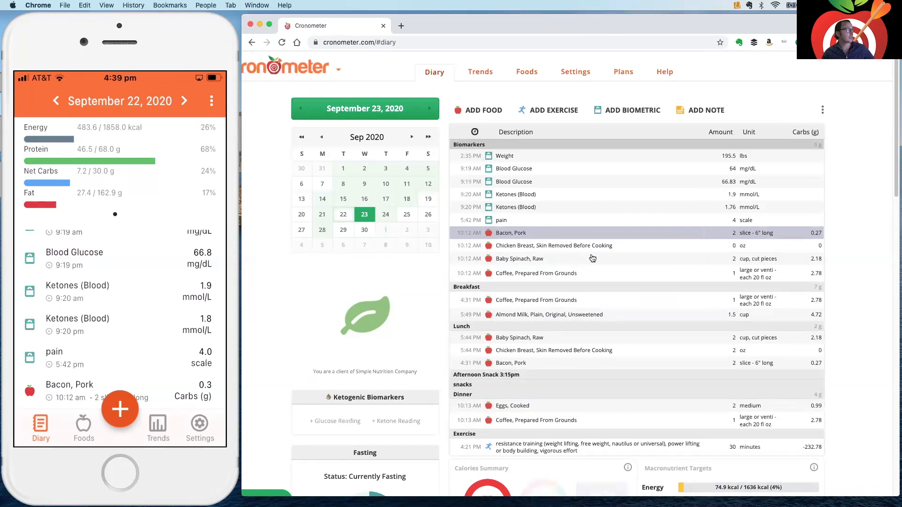
pyautogui.rightClick(570, 247)
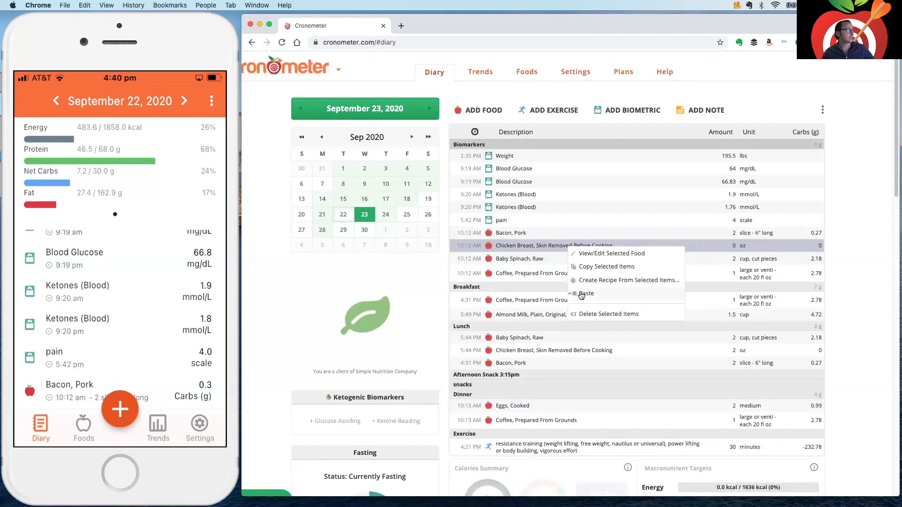
pyautogui.click(582, 295)
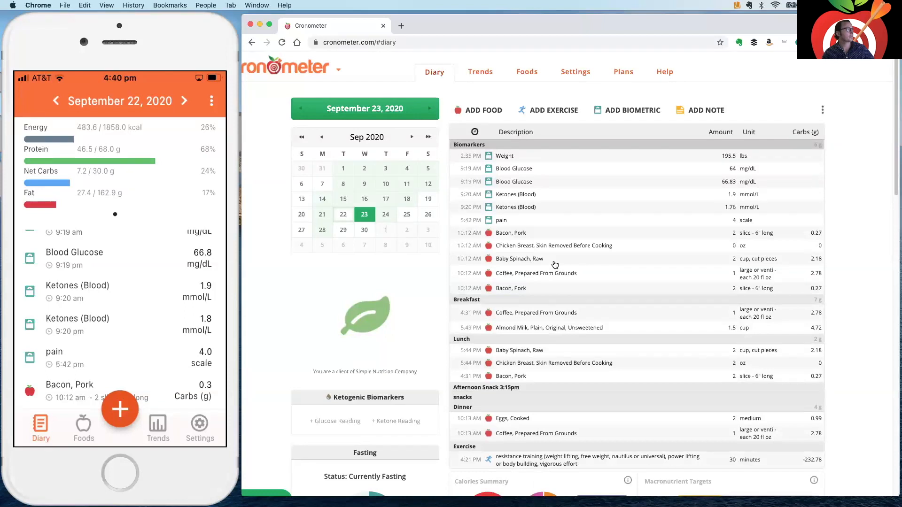
# Step: Delete the duplicate Bacon, Pork entry at the end of the Biomarkers group
pyautogui.rightClick(508, 293)
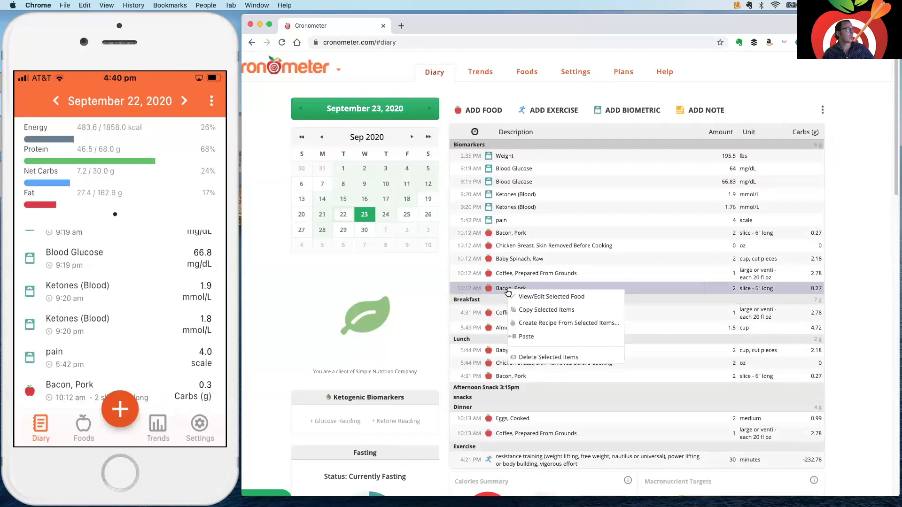
pyautogui.click(531, 358)
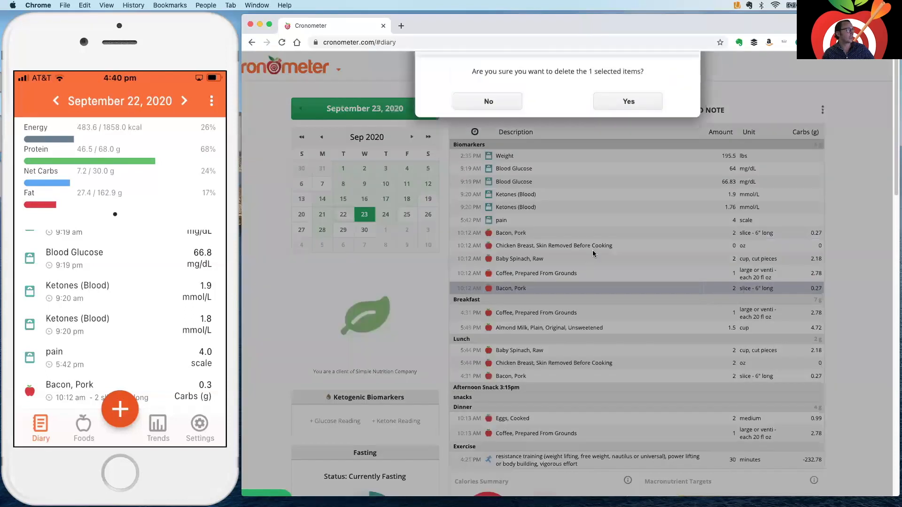
pyautogui.click(615, 133)
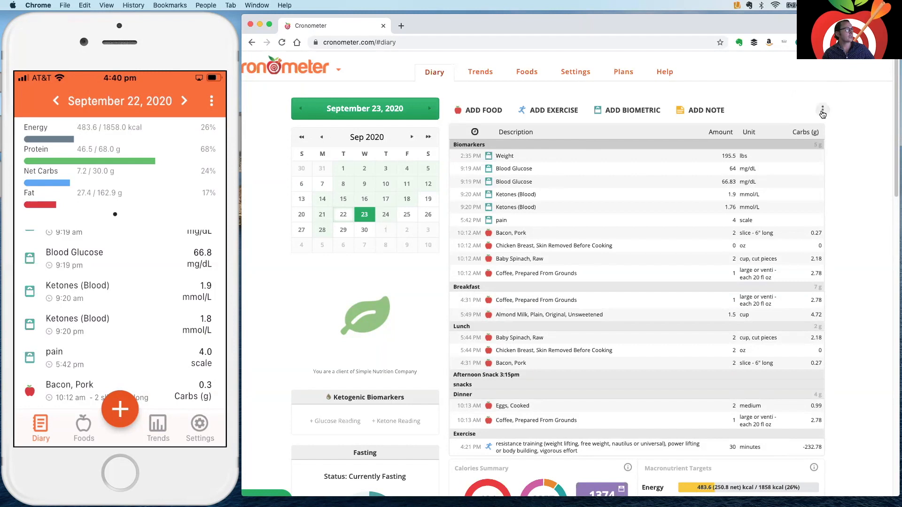
# Step: Copy the whole September 23 diary day and paste its entries into September 30
pyautogui.click(823, 110)
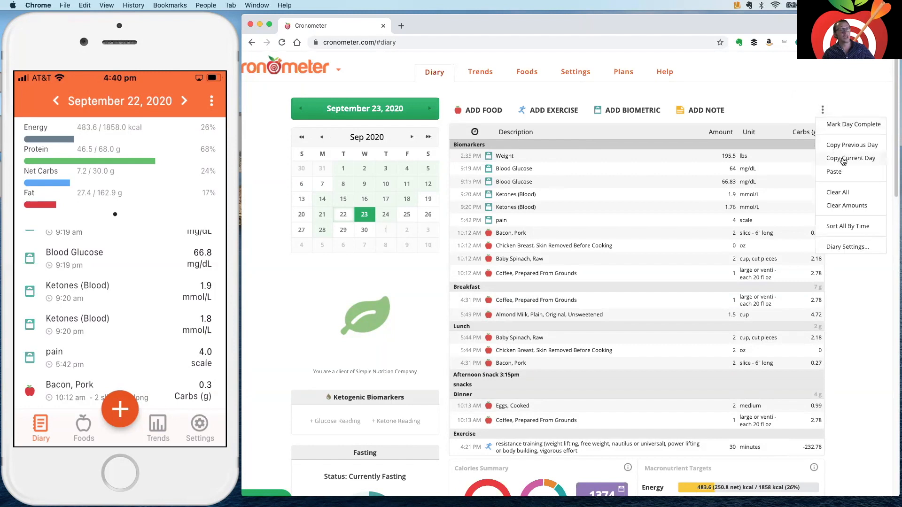
pyautogui.click(843, 159)
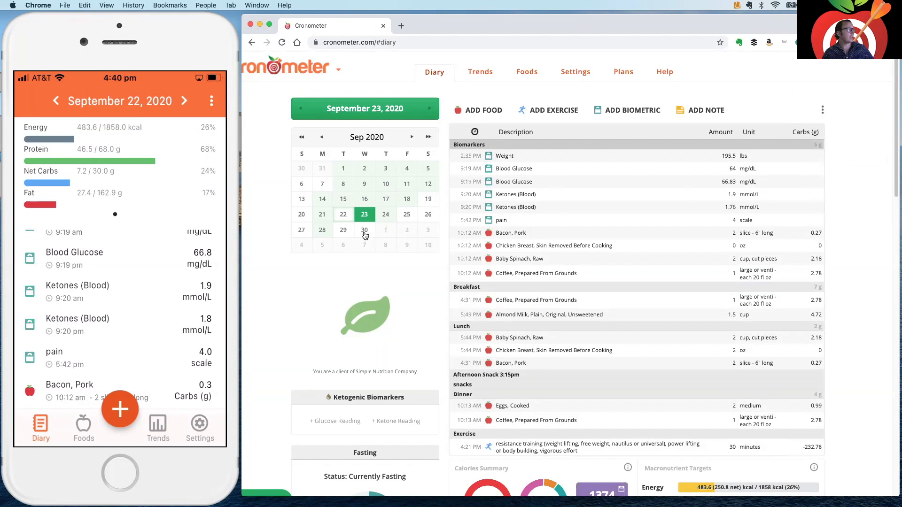
pyautogui.click(365, 231)
pyautogui.click(822, 112)
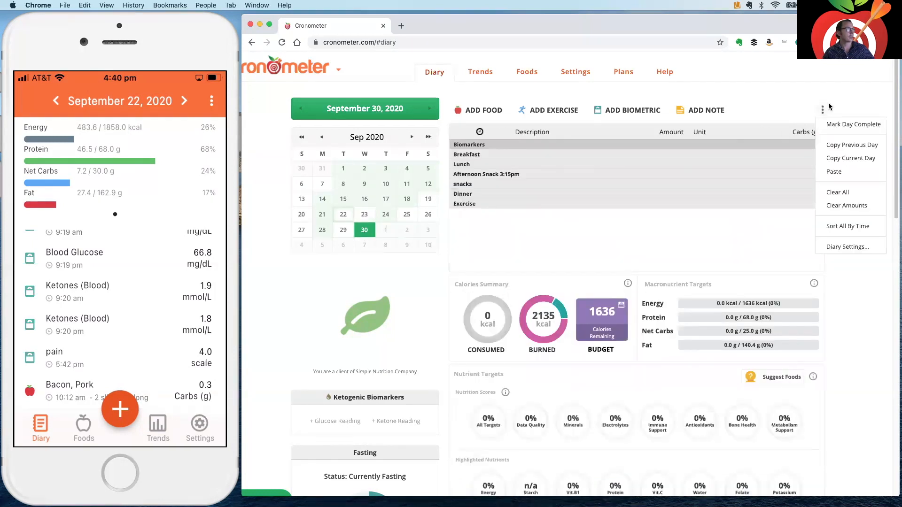
pyautogui.click(833, 173)
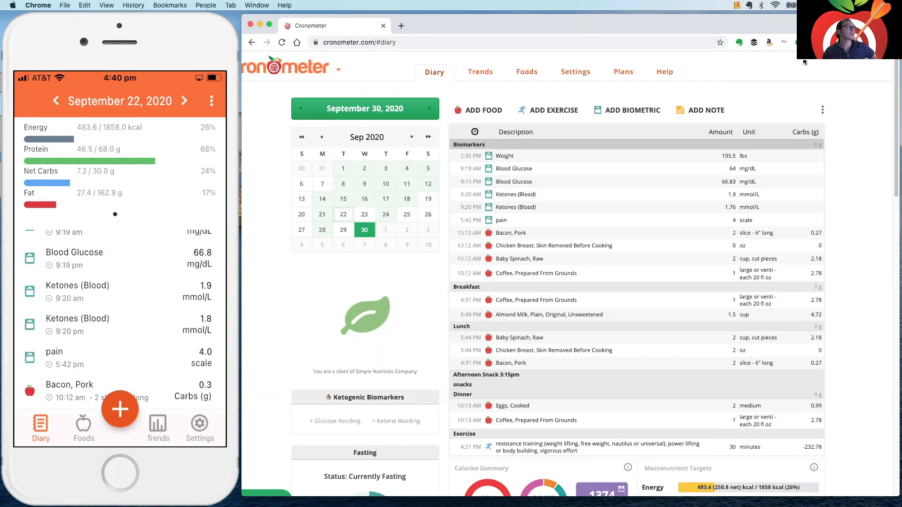
# Step: Clear all entries from the September 30 diary day
pyautogui.click(822, 111)
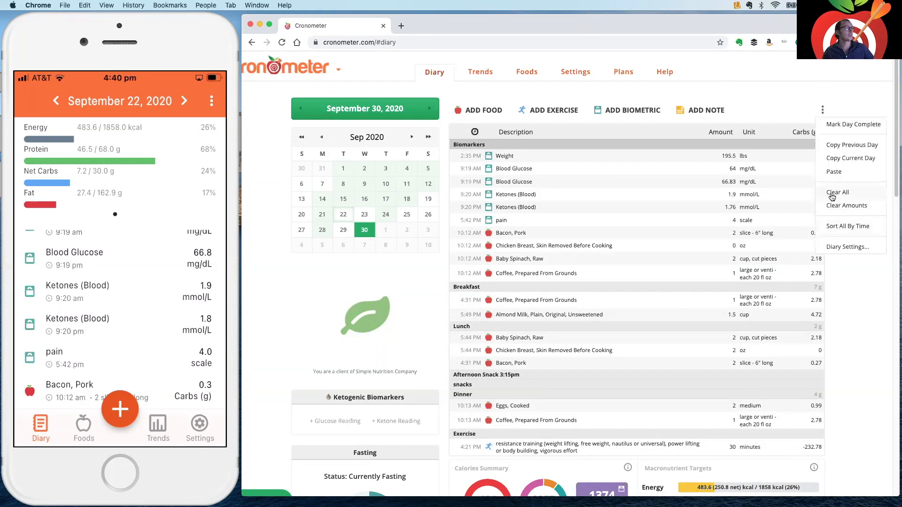
pyautogui.click(831, 193)
pyautogui.click(628, 131)
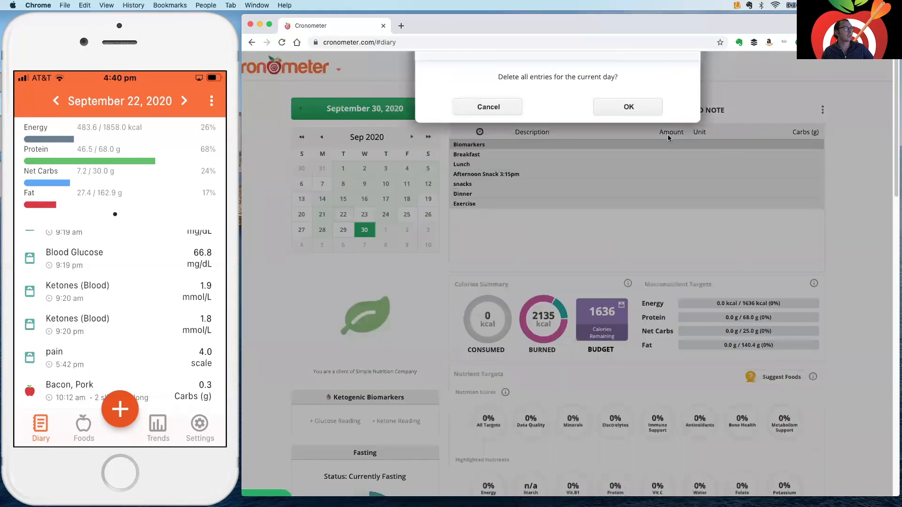
# Step: Switch the diary to September 22 and view the Common Foods list for adding food, then close it without adding anything
pyautogui.click(343, 217)
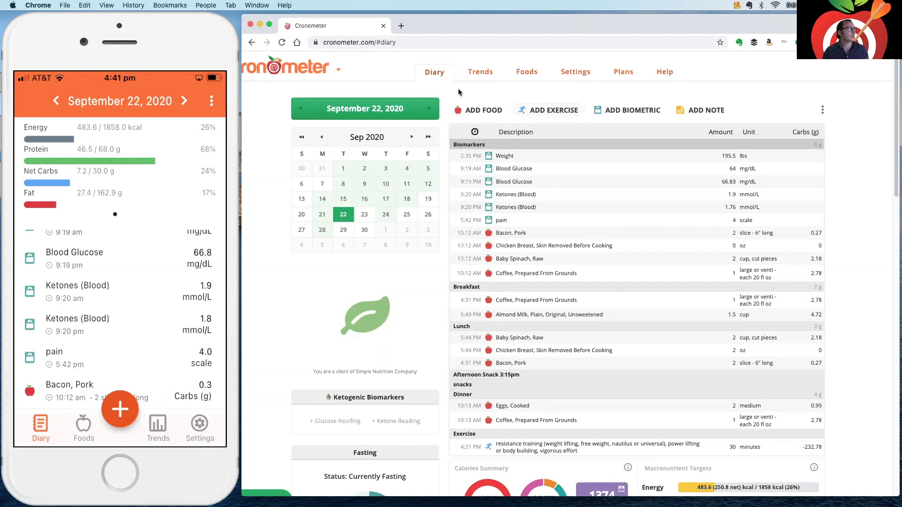
pyautogui.click(479, 110)
pyautogui.click(453, 122)
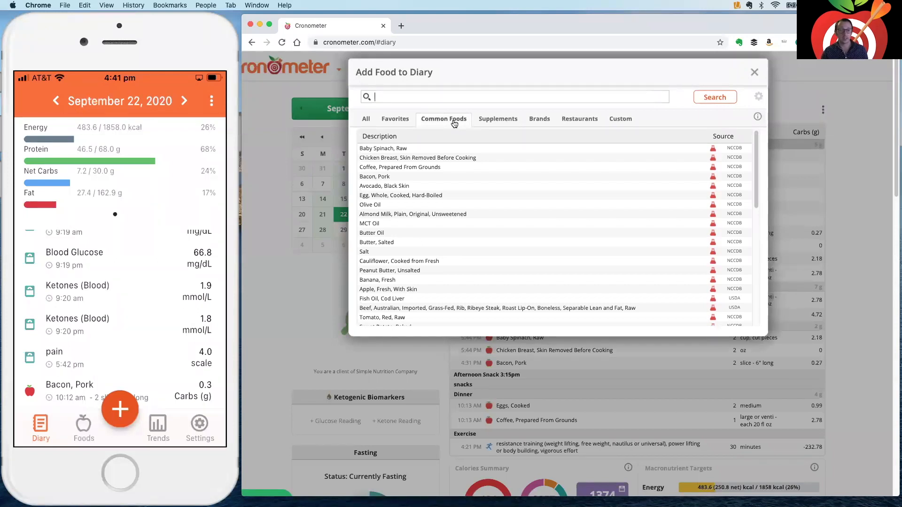
pyautogui.click(754, 70)
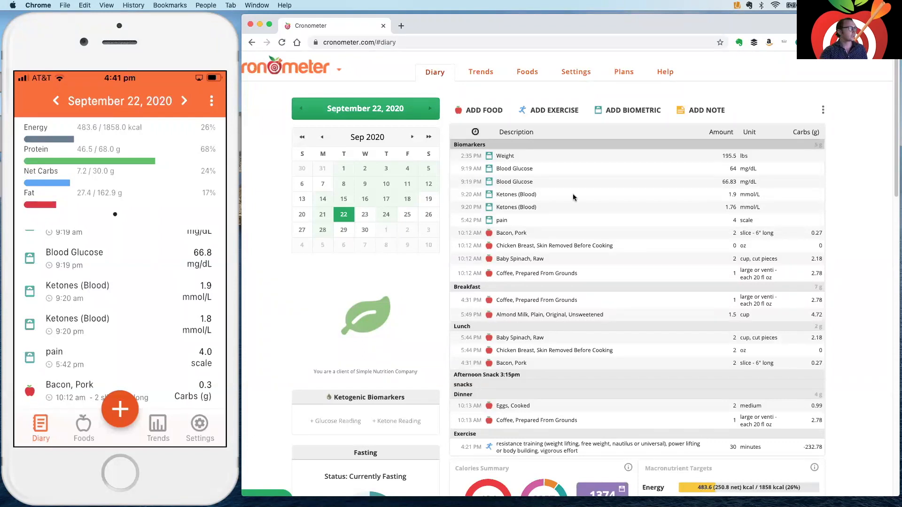
# Step: Examine the edit, copy, recipe, paste and delete options available for the Bacon, Pork entry under Biomarkers
pyautogui.click(558, 238)
pyautogui.click(557, 247)
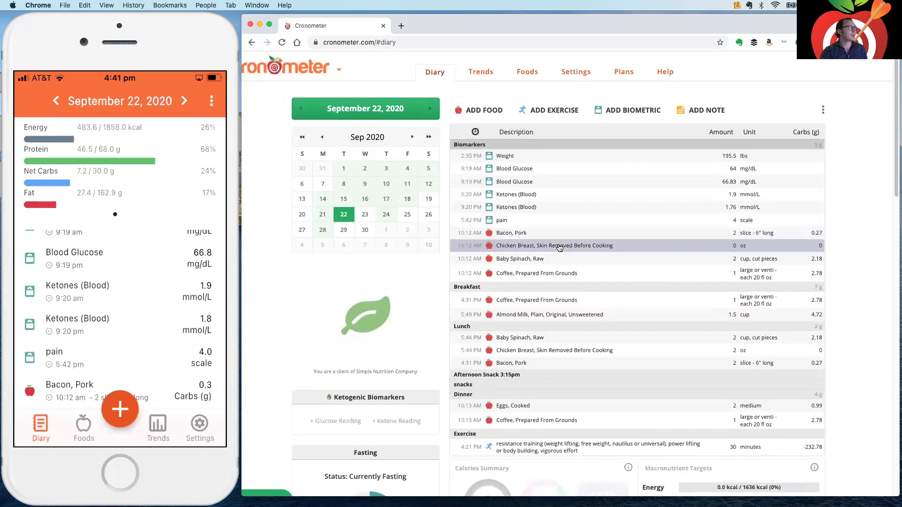
pyautogui.click(545, 237)
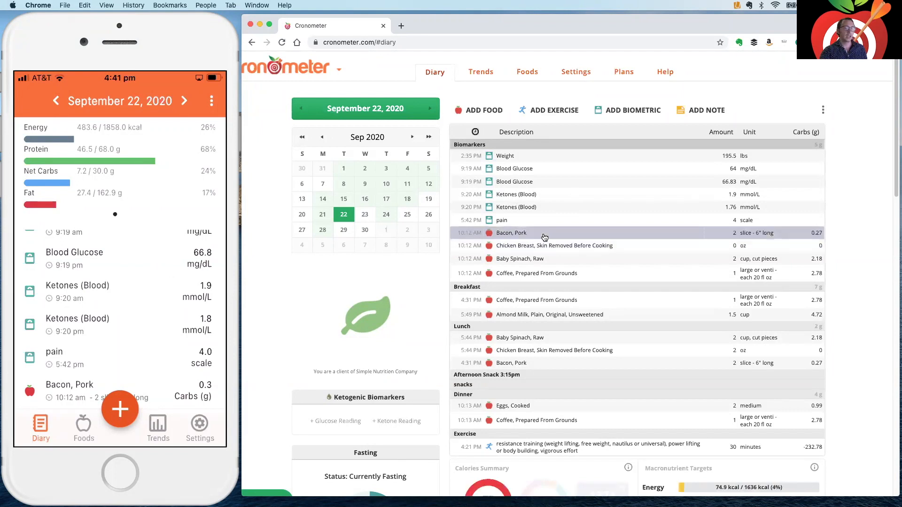
pyautogui.rightClick(545, 237)
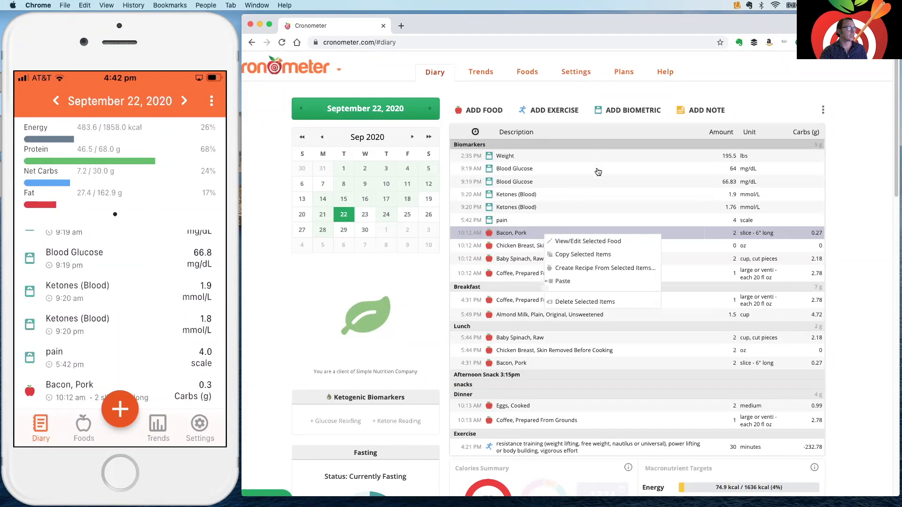
pyautogui.click(584, 200)
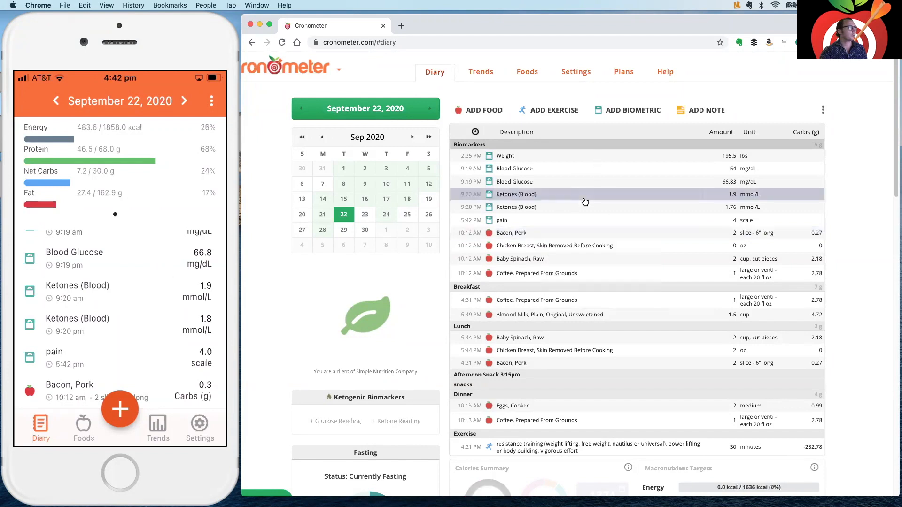
pyautogui.rightClick(561, 235)
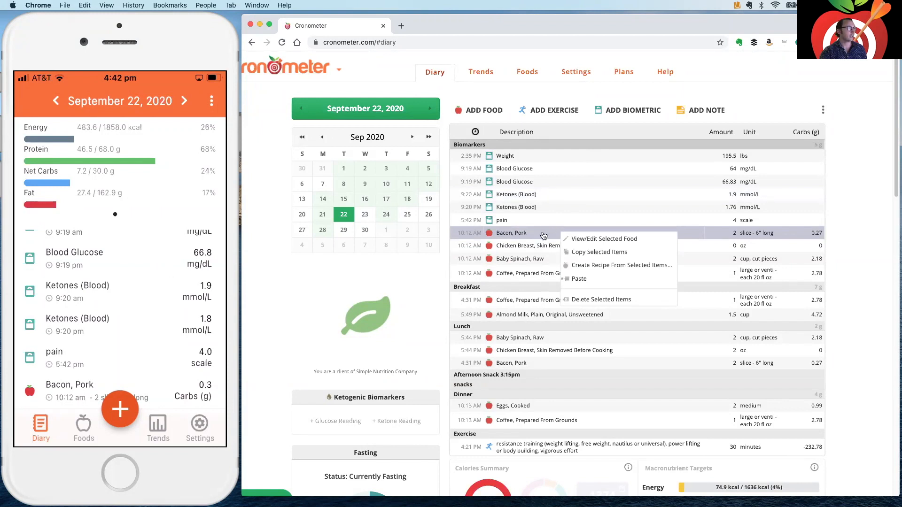
pyautogui.click(528, 263)
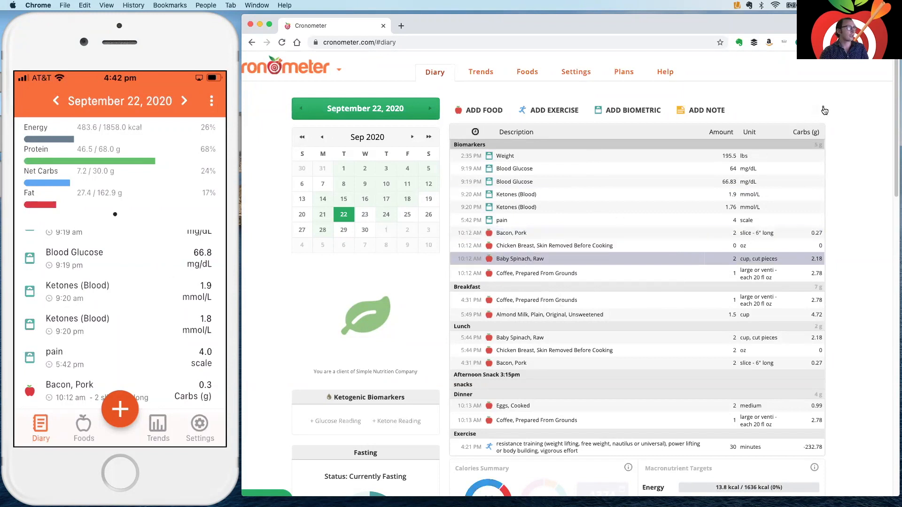
# Step: Delete the selected Baby Spinach, Raw entry from the Biomarkers group
pyautogui.click(823, 112)
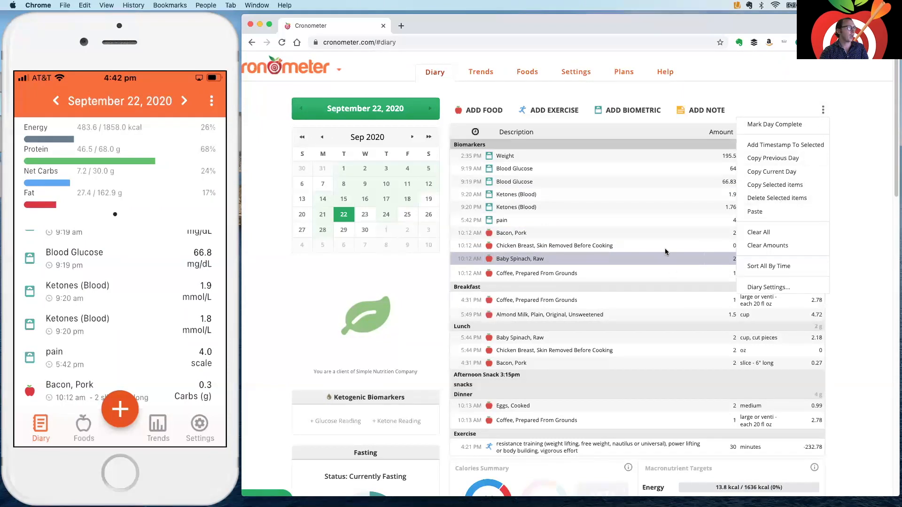
pyautogui.click(770, 199)
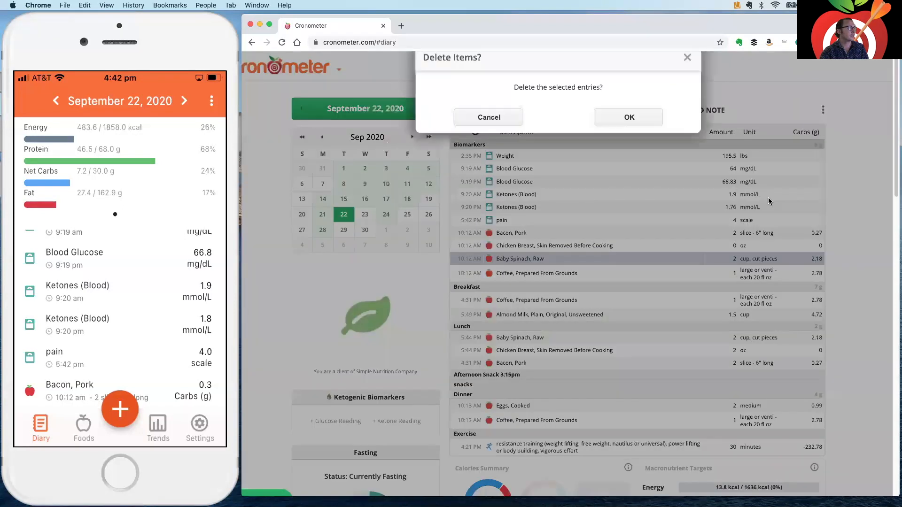
pyautogui.click(625, 136)
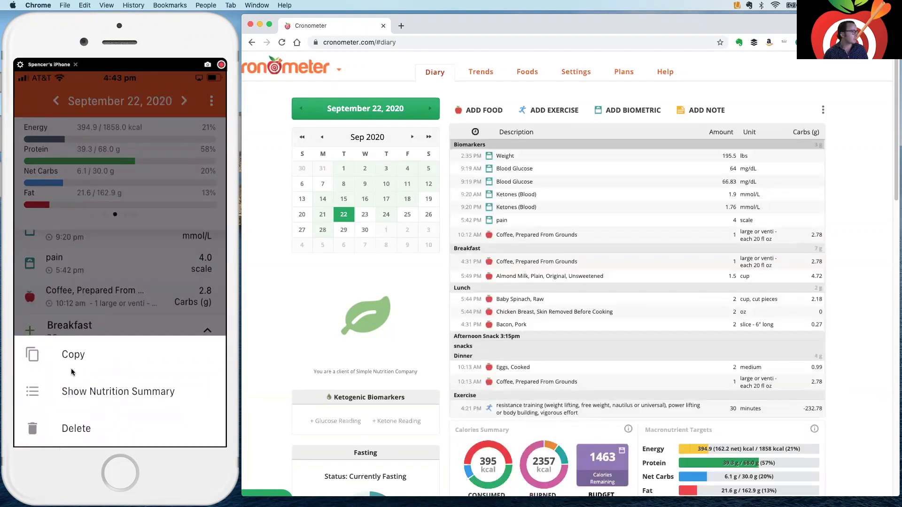
# Step: Look through the copy, paste, nutrition summary and delete options for diary items in the phone app
pyautogui.click(177, 303)
pyautogui.scroll(-5, 177, 303)
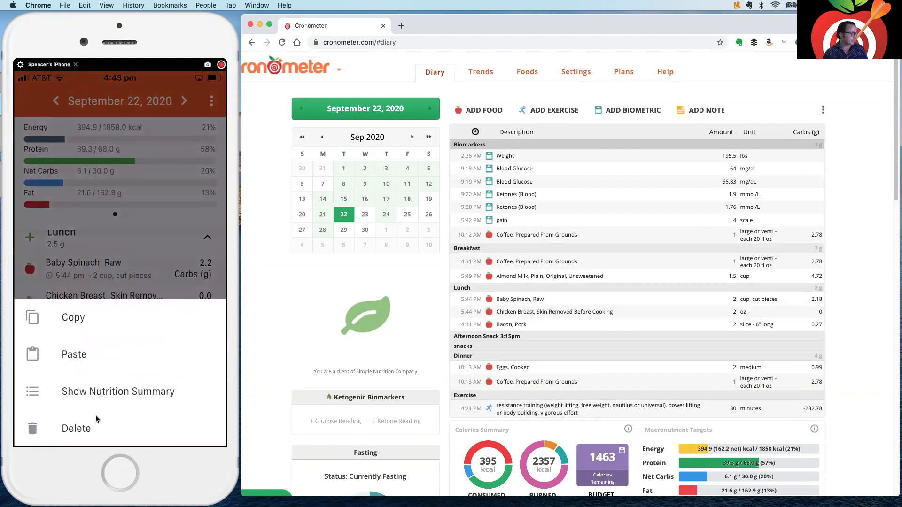
pyautogui.click(65, 357)
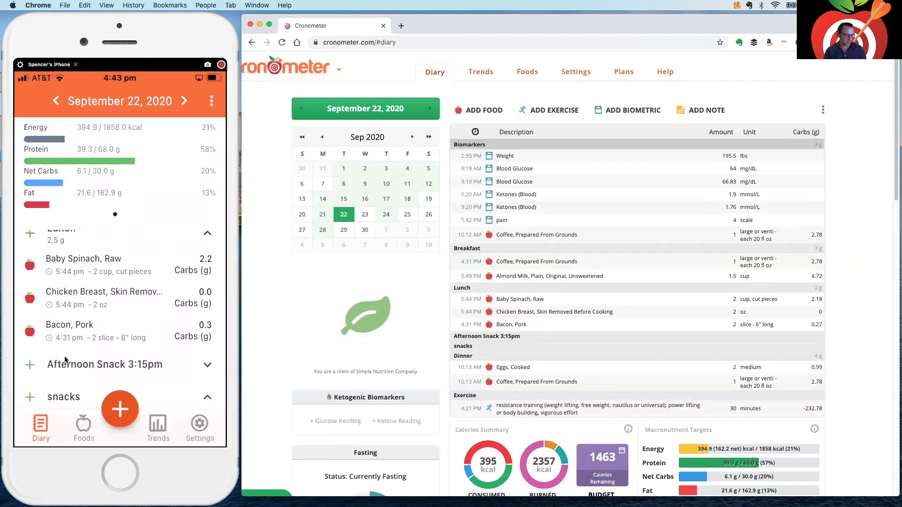
# Step: Multi-select Baby Spinach, Chicken Breast and Bacon under Lunch in the phone diary and open the actions for the selection
pyautogui.click(214, 102)
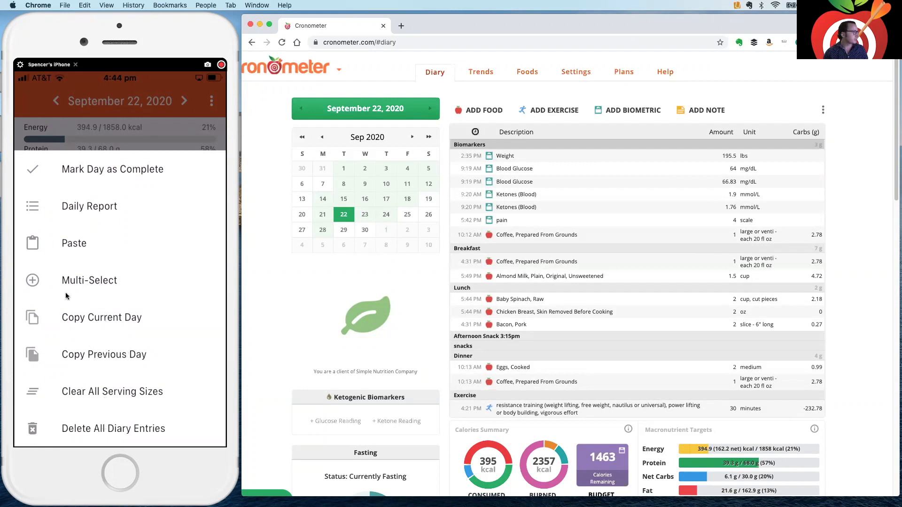
pyautogui.click(76, 282)
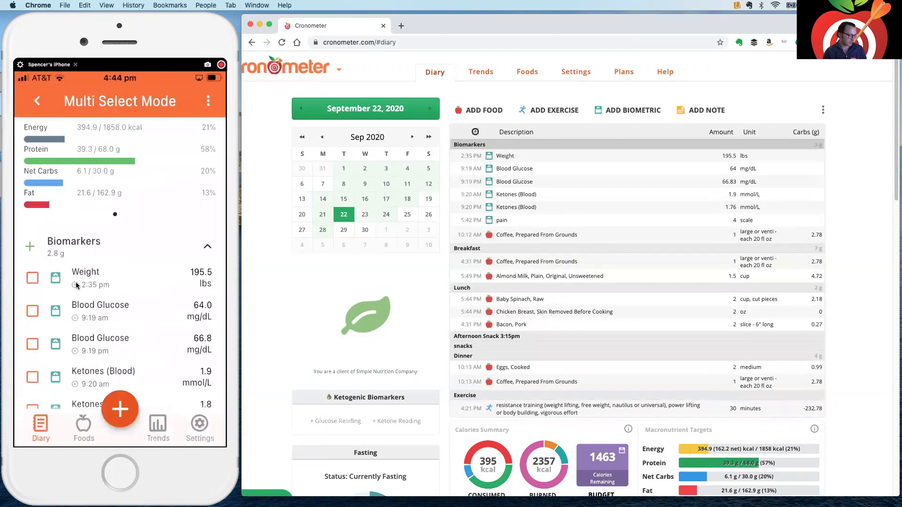
pyautogui.scroll(-6, 76, 285)
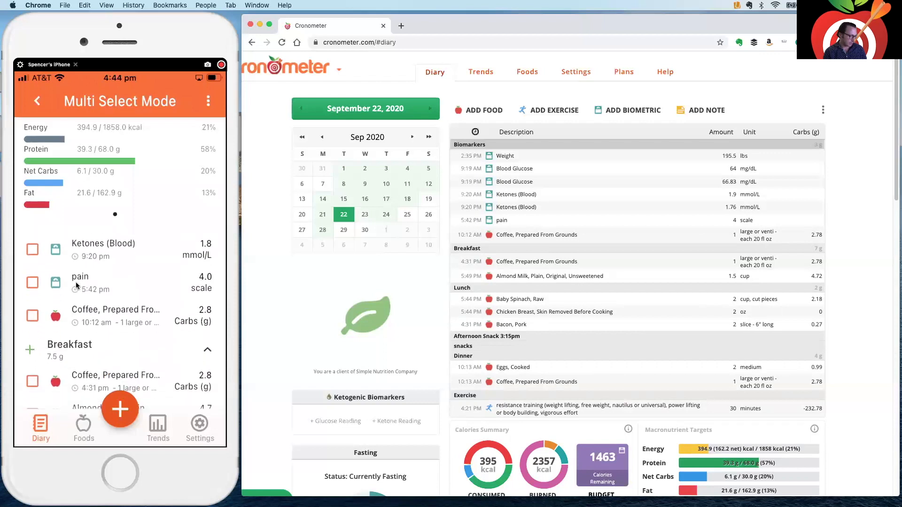
pyautogui.scroll(-3, 76, 285)
pyautogui.click(77, 285)
pyautogui.click(33, 324)
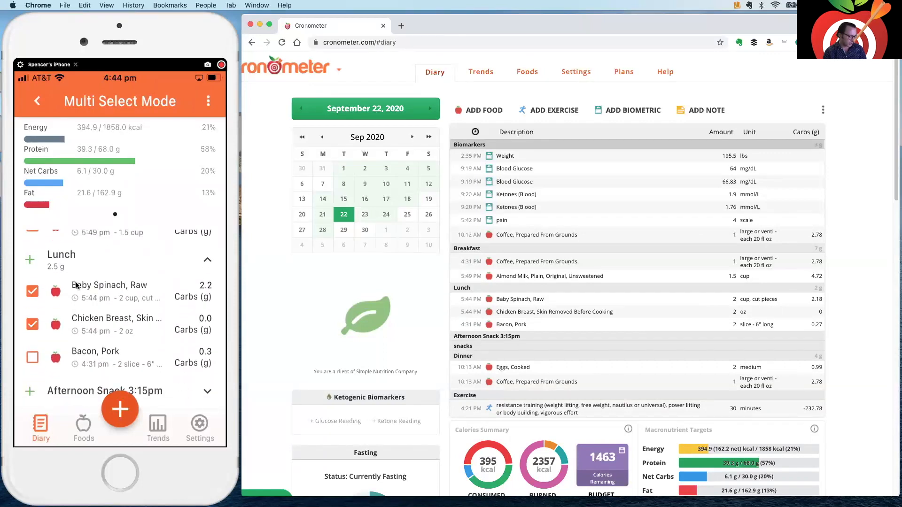
pyautogui.click(32, 357)
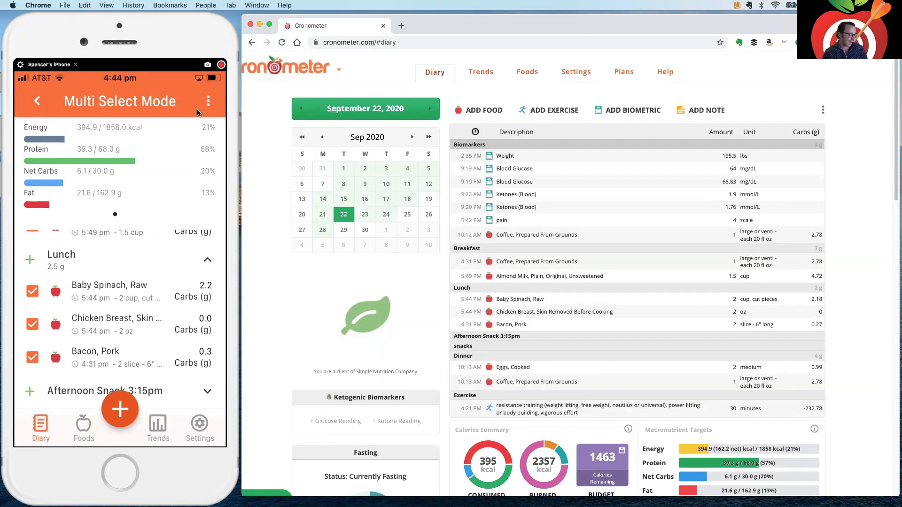
pyautogui.click(198, 109)
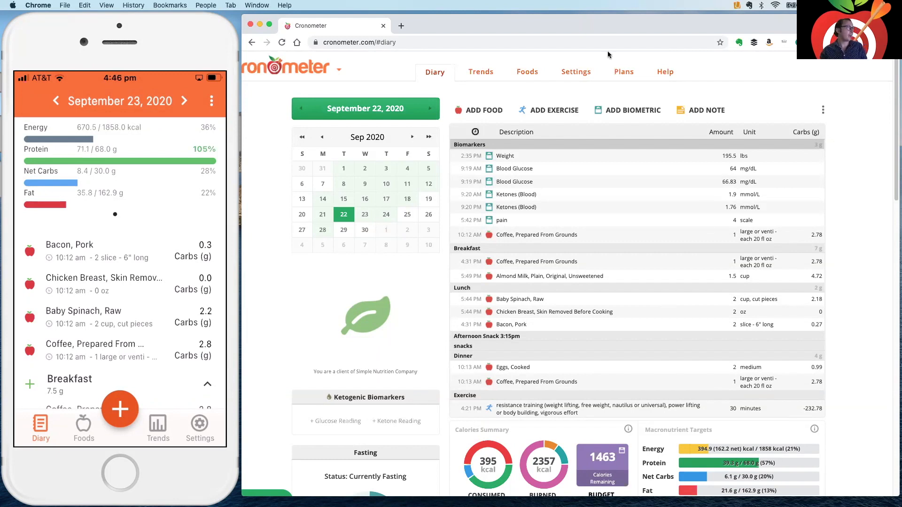
# Step: Show the Custom Foods section on the website and start a blank new food
pyautogui.click(528, 73)
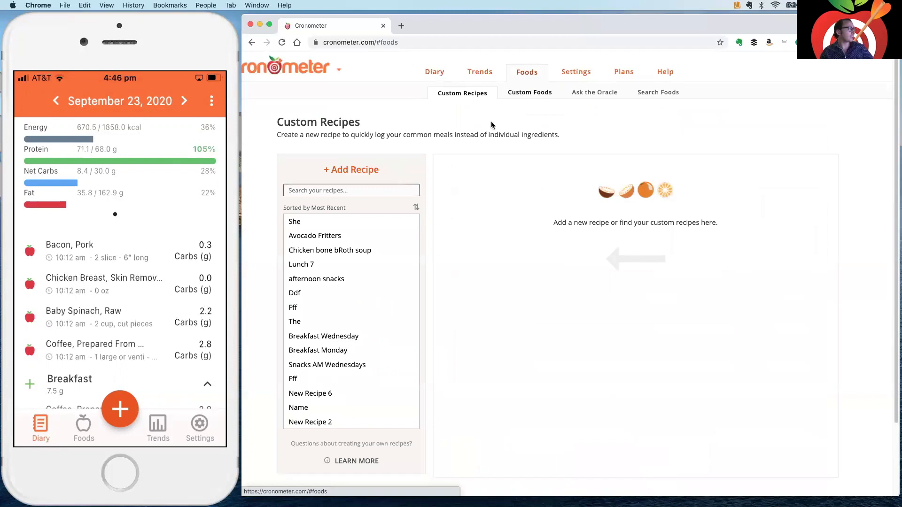
pyautogui.click(539, 93)
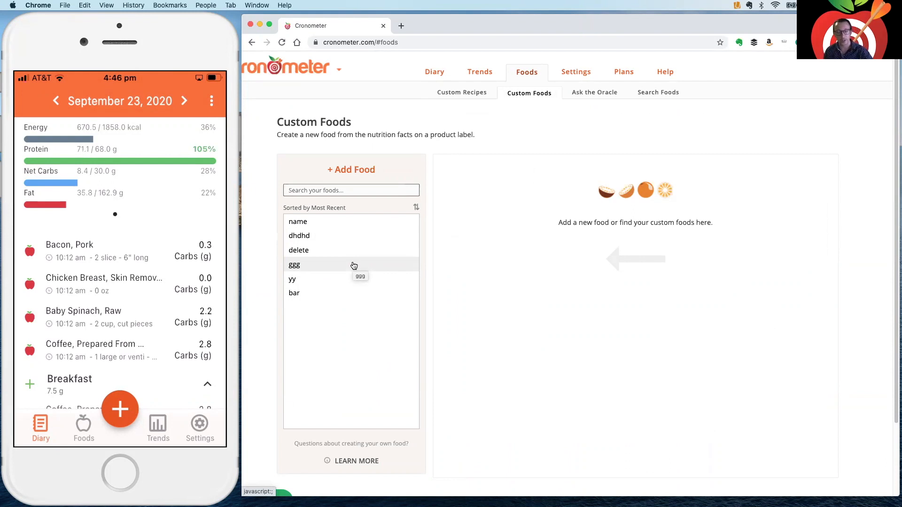
pyautogui.click(366, 171)
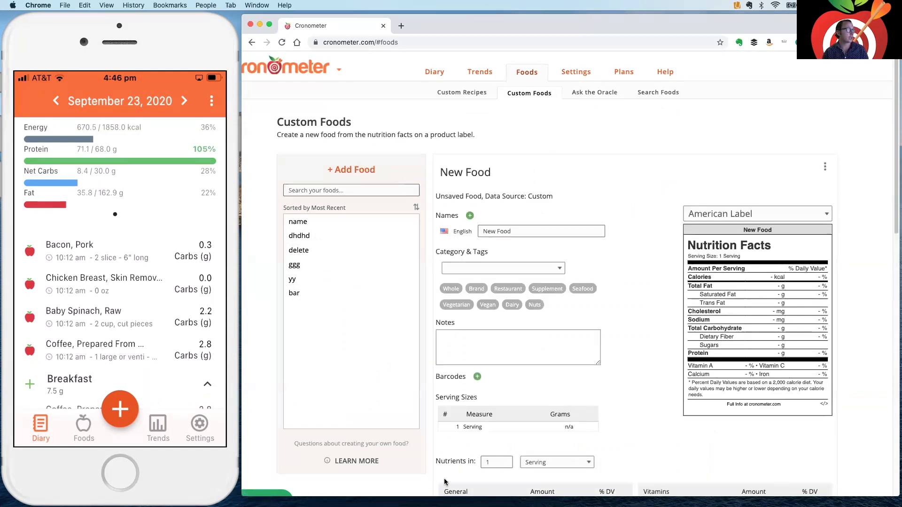
# Step: Examine the new food's nutrient tables, trying the vitamin amount fields such as Retinol and Delta Tocopherol without entering values
pyautogui.scroll(-5, 636, 314)
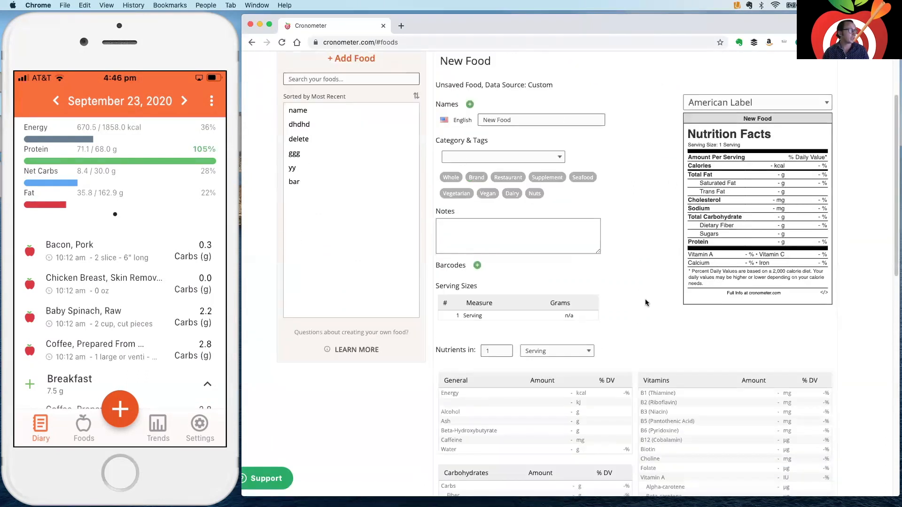
pyautogui.scroll(-7, 743, 310)
pyautogui.click(771, 270)
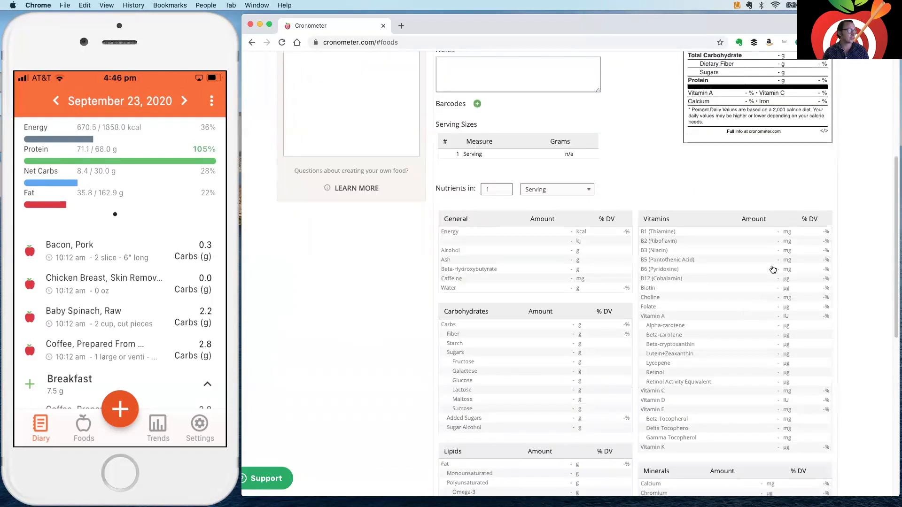
pyautogui.click(766, 318)
pyautogui.click(775, 356)
pyautogui.click(774, 376)
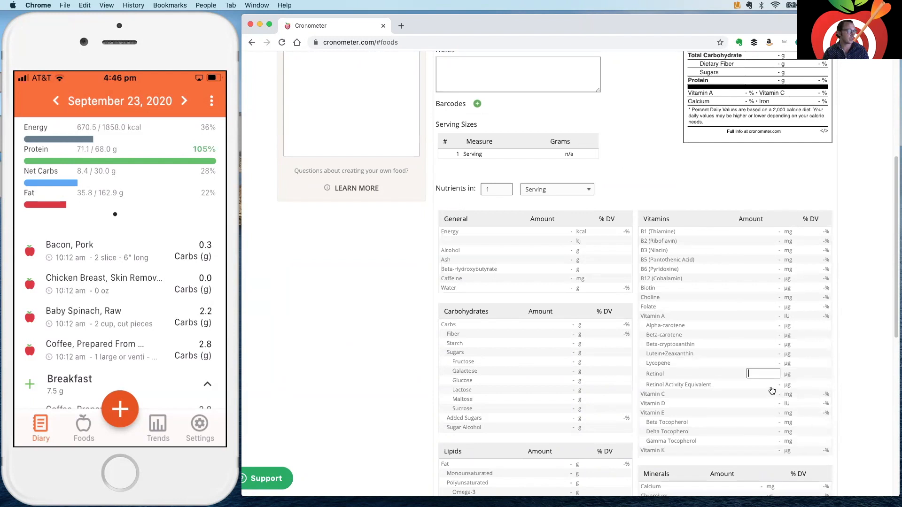
pyautogui.click(773, 400)
pyautogui.click(775, 427)
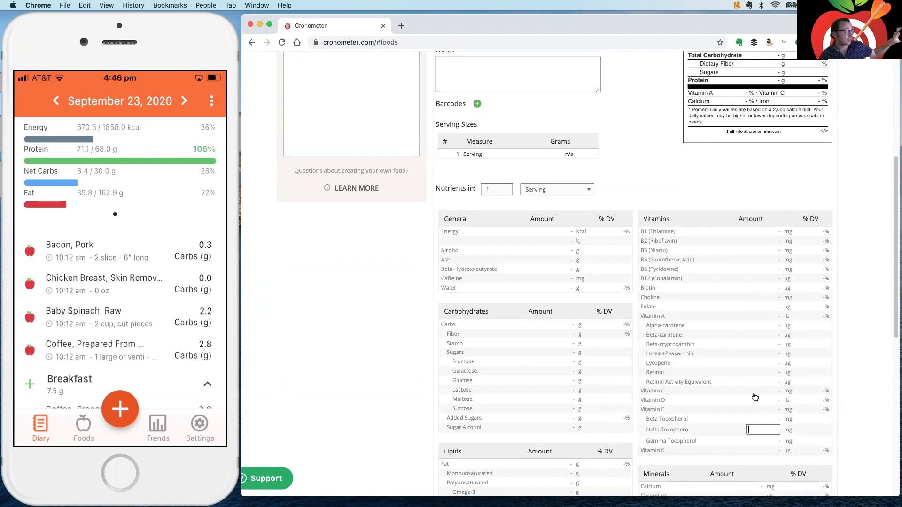
pyautogui.scroll(6, 689, 280)
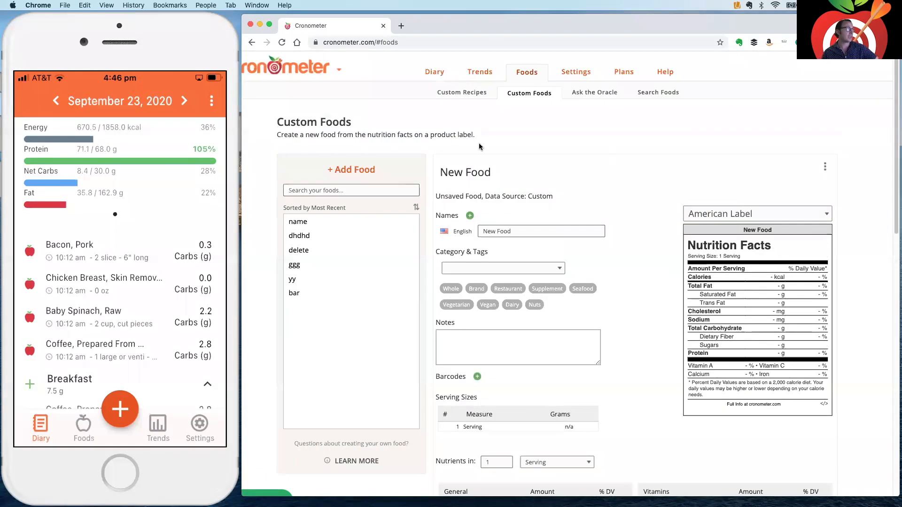
# Step: Start a new custom recipe and look at its name field and the list of food categories
pyautogui.click(461, 97)
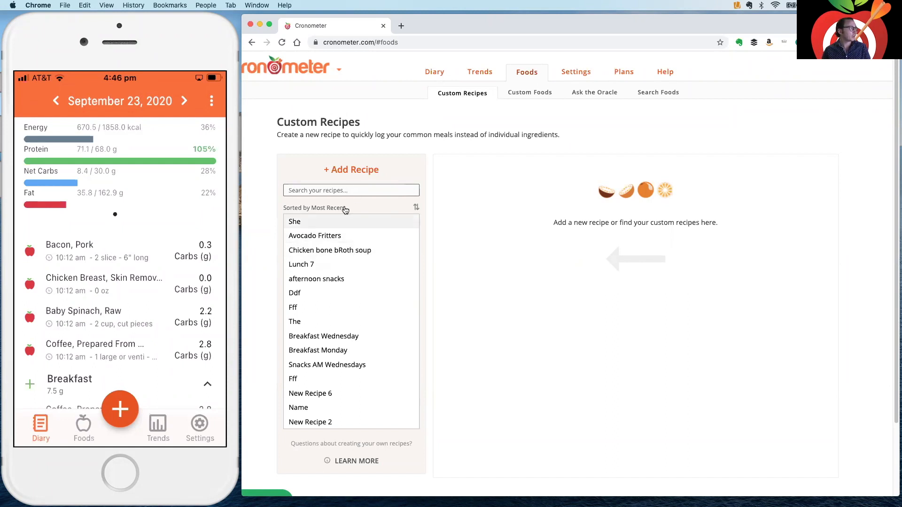
pyautogui.click(352, 170)
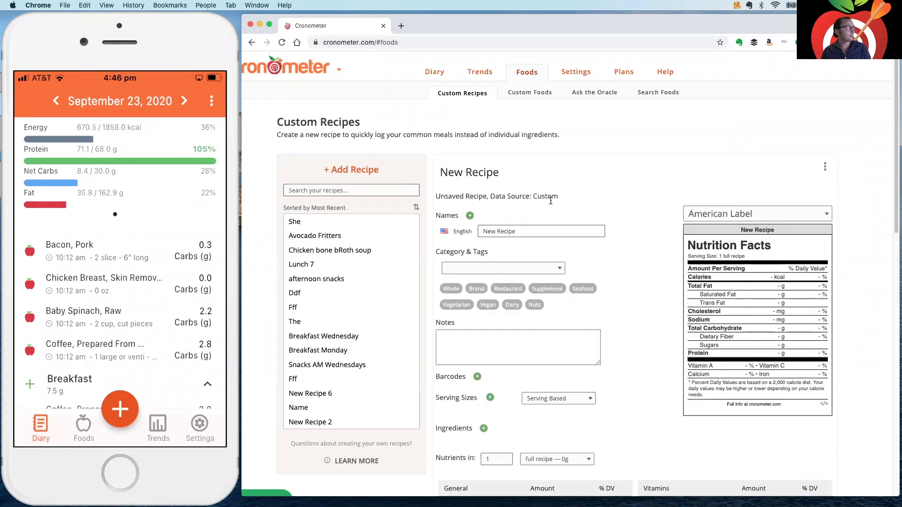
pyautogui.scroll(-1, 579, 229)
pyautogui.click(499, 184)
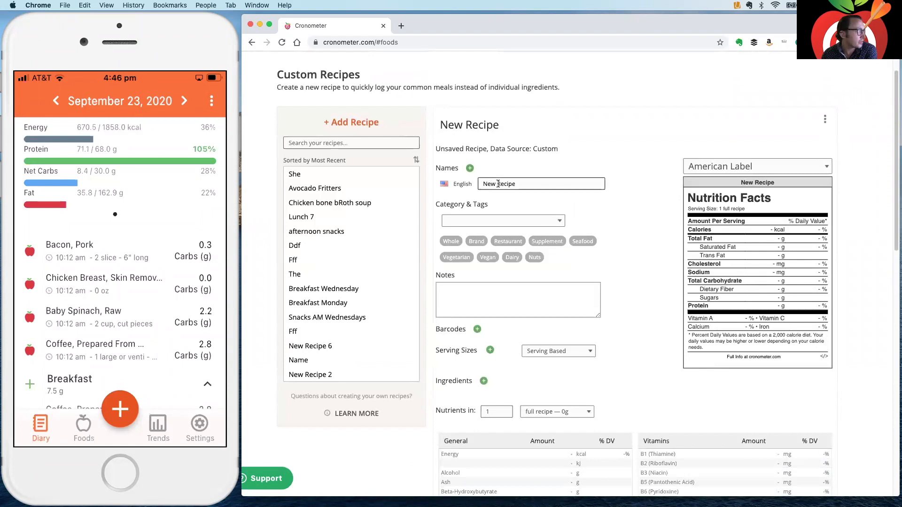
pyautogui.click(490, 221)
pyautogui.click(636, 218)
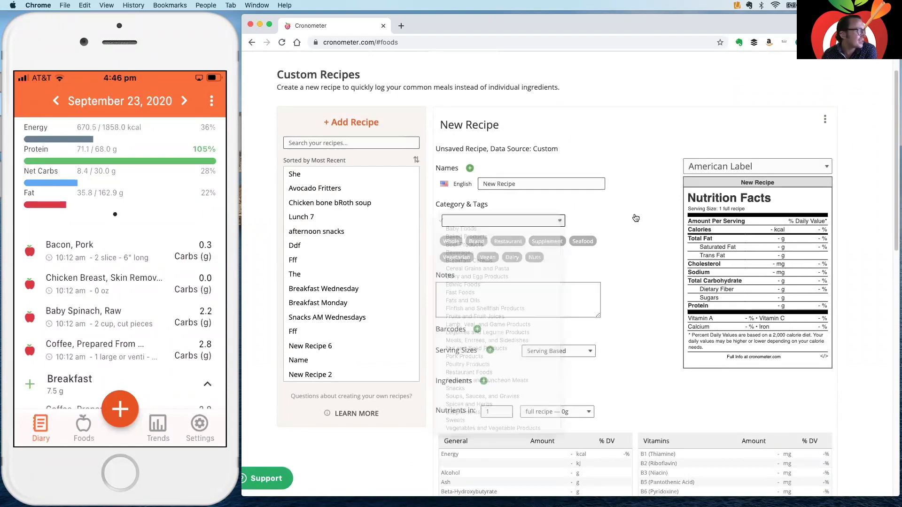
# Step: Tag the new recipe as Supplement, Restaurant and Brand
pyautogui.click(547, 241)
pyautogui.click(508, 242)
pyautogui.click(476, 243)
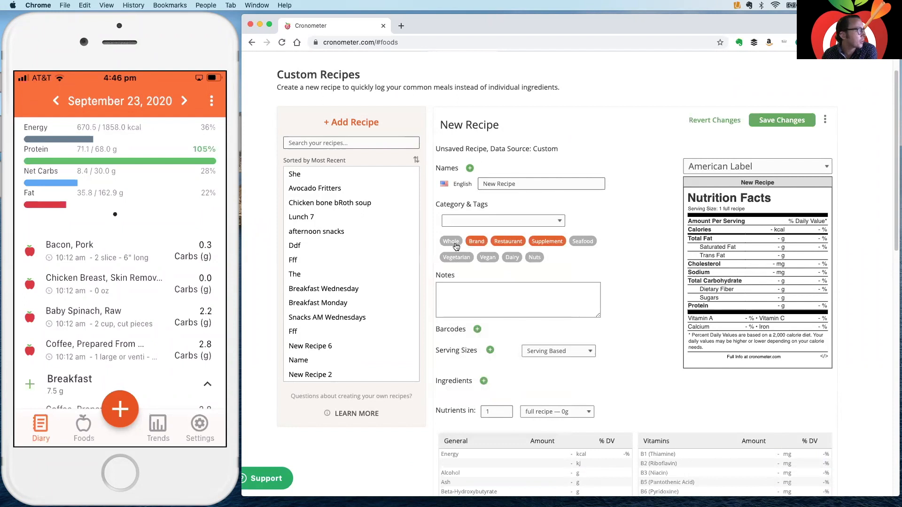
# Step: Try the Vegetarian and Vegan tags on the new recipe and clear all of its selected tags
pyautogui.click(461, 258)
pyautogui.click(486, 258)
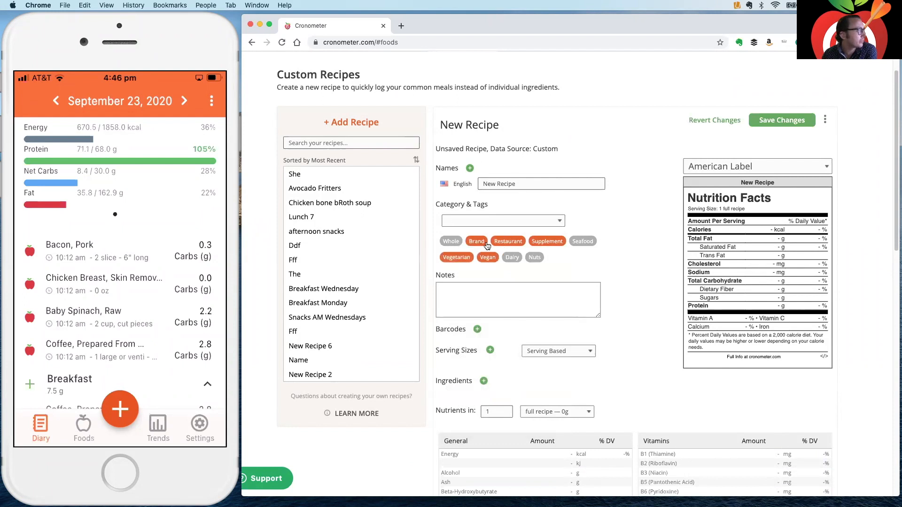
pyautogui.click(493, 243)
pyautogui.click(480, 242)
pyautogui.click(461, 258)
pyautogui.click(487, 259)
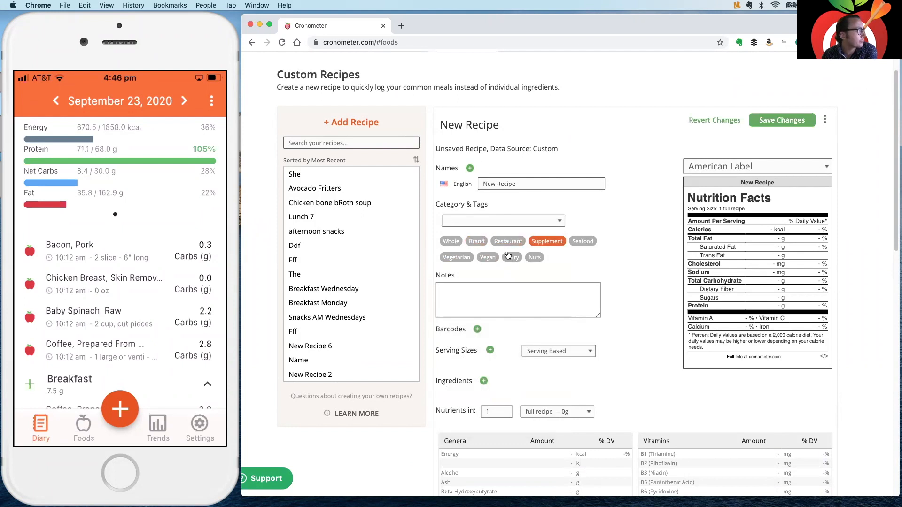
pyautogui.click(546, 241)
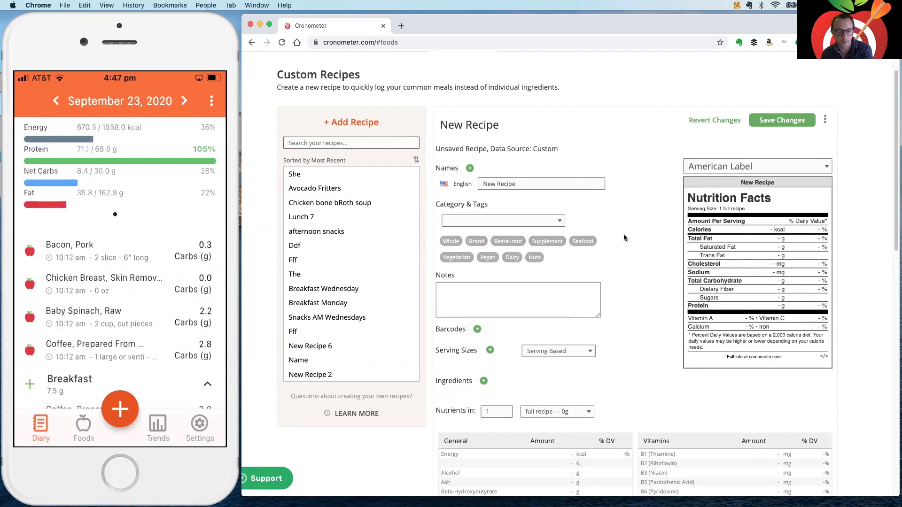
pyautogui.click(562, 289)
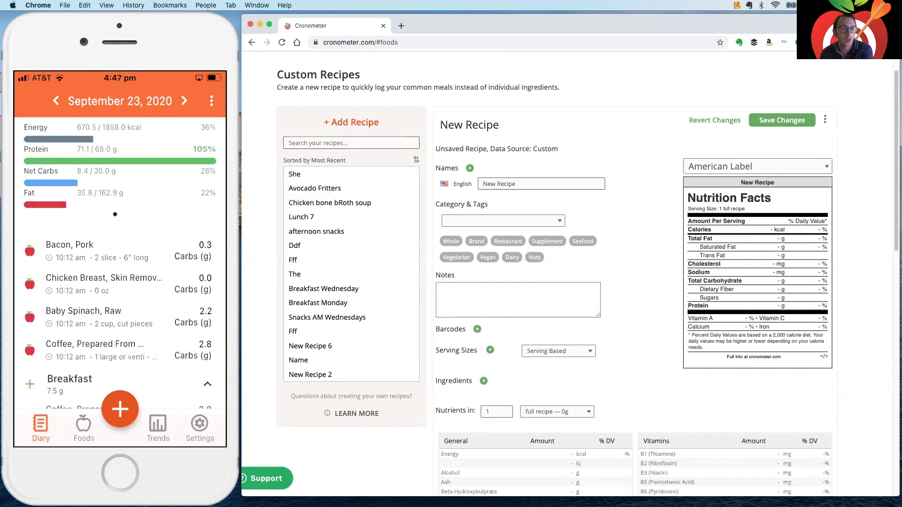
# Step: Add a serving size named "half" with 2 servings per recipe to the new recipe
pyautogui.scroll(-3, 503, 168)
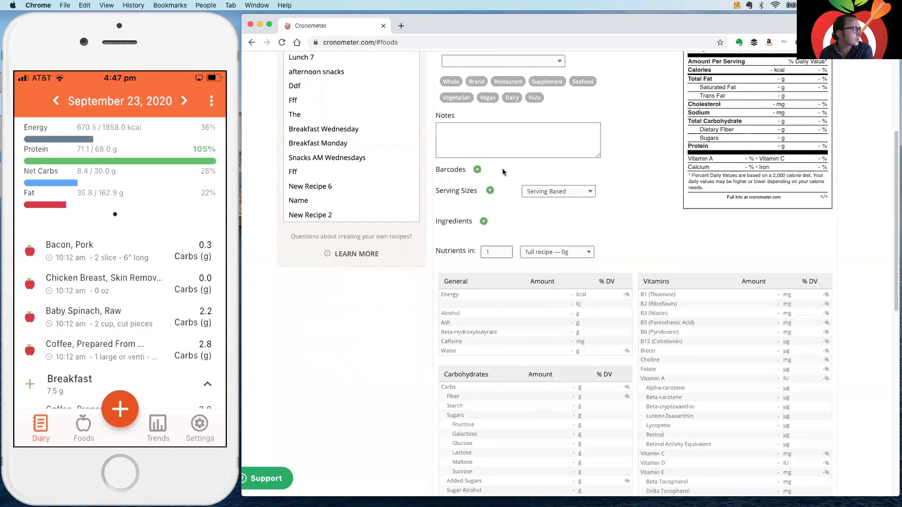
pyautogui.click(490, 190)
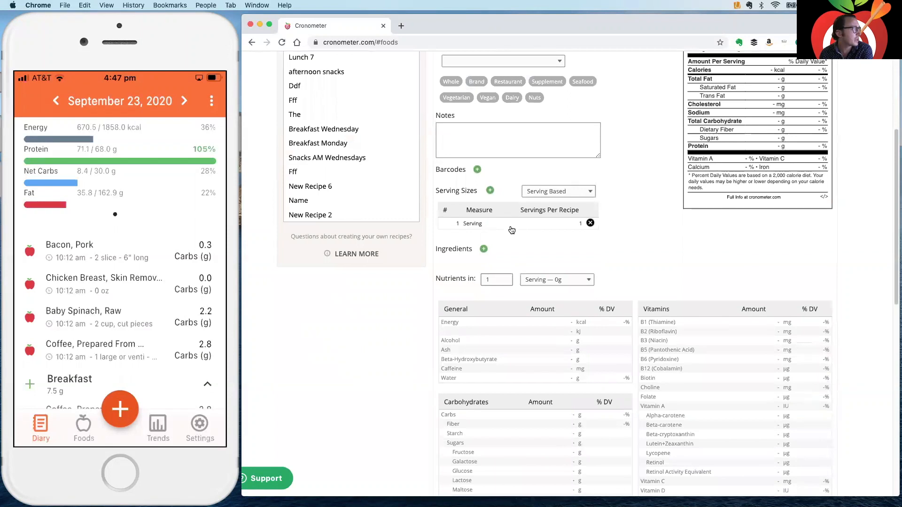
pyautogui.click(472, 224)
pyautogui.write('half')
pyautogui.press('Tab')
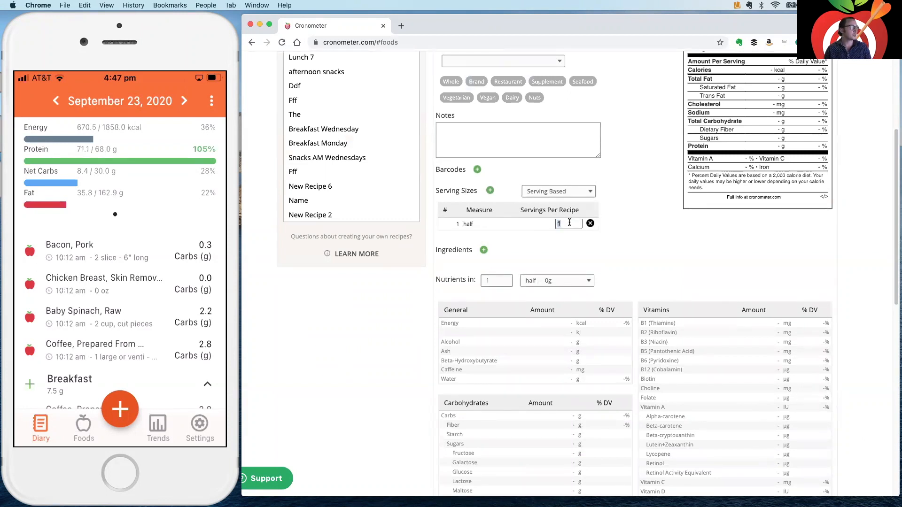
pyautogui.write('2')
pyautogui.click(556, 257)
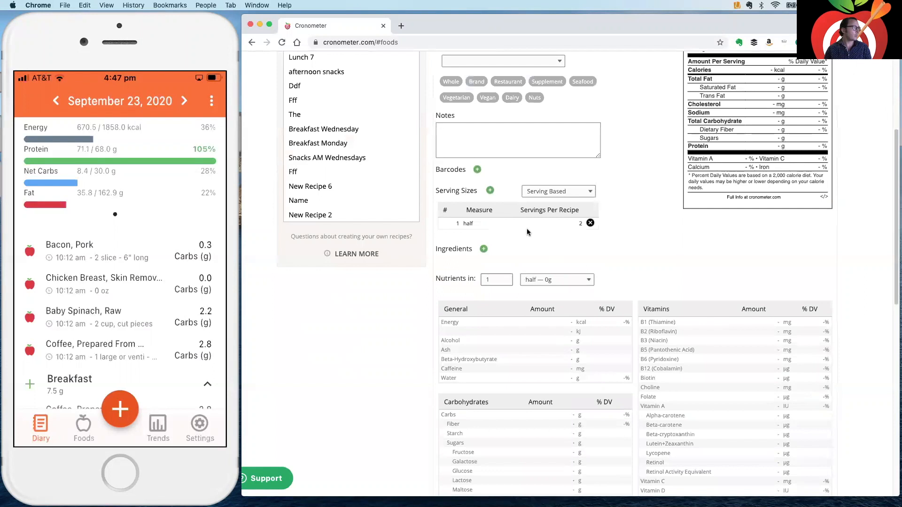
# Step: Add a second serving size named "Quarter" with 4 servings per recipe
pyautogui.click(490, 191)
pyautogui.click(472, 236)
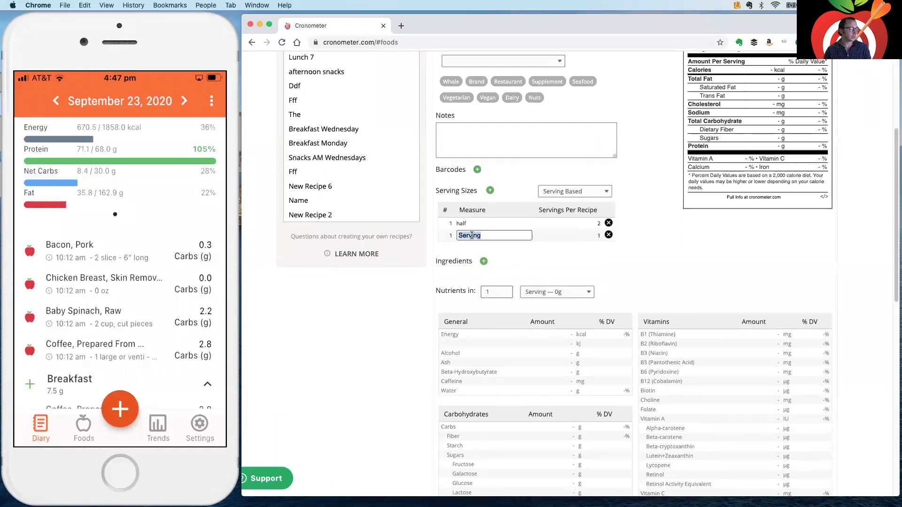
pyautogui.write('Quarter')
pyautogui.press('Return')
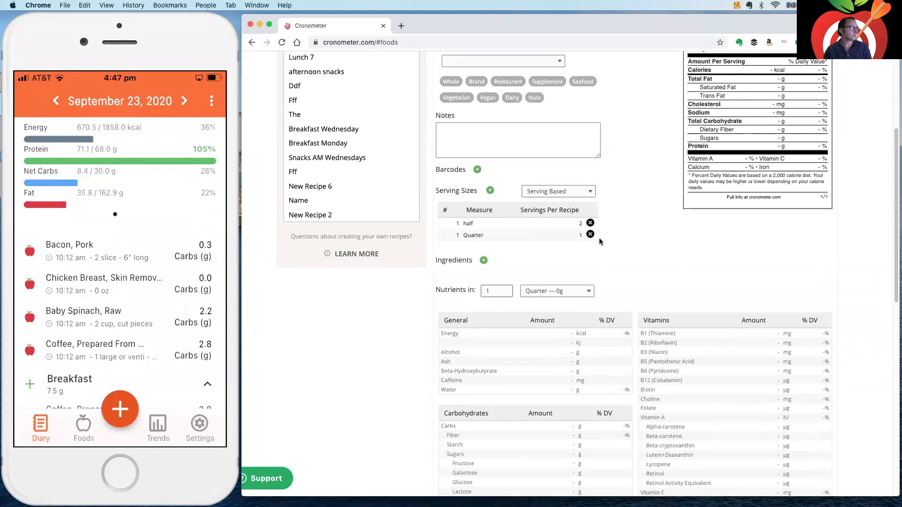
pyautogui.click(576, 235)
pyautogui.write('4')
pyautogui.press('Return')
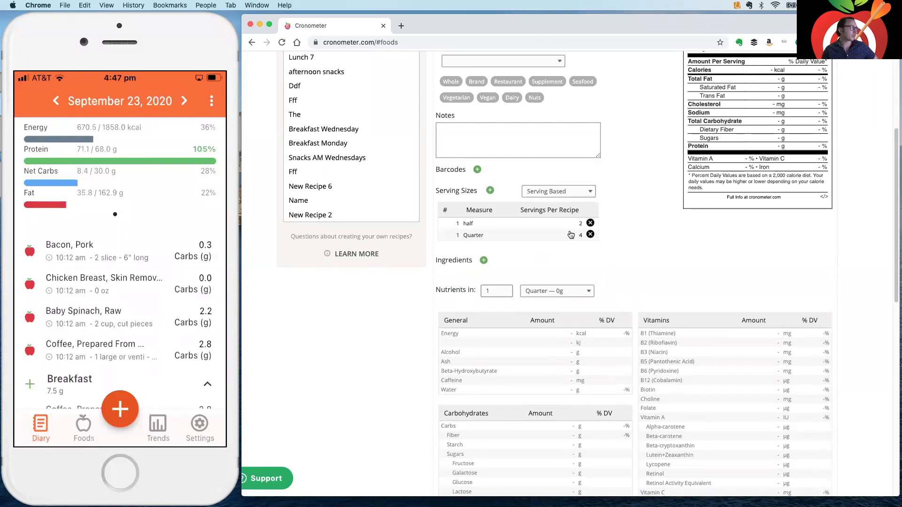
# Step: Add 1 g of Australian grass-fed ribeye beef, 1 cup of unsweetened almond milk and 1 tbsp of unsalted peanut butter as recipe ingredients
pyautogui.click(484, 261)
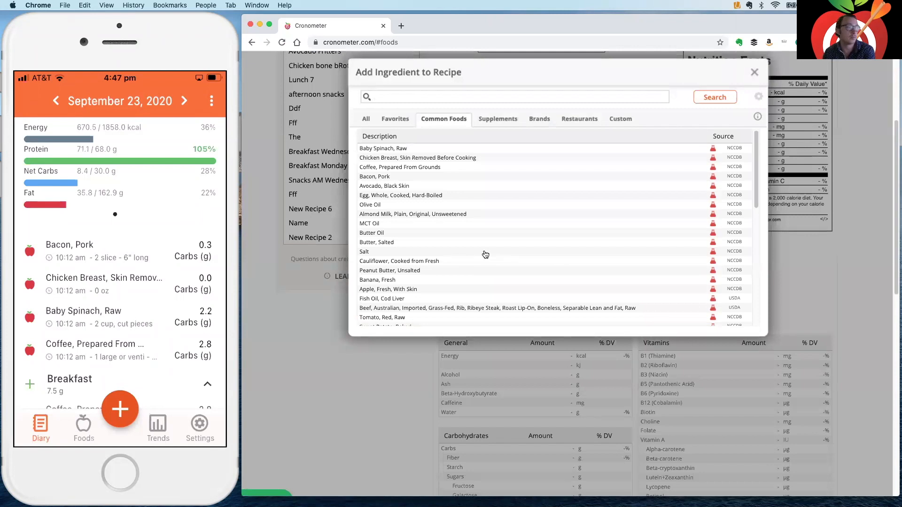
pyautogui.click(417, 309)
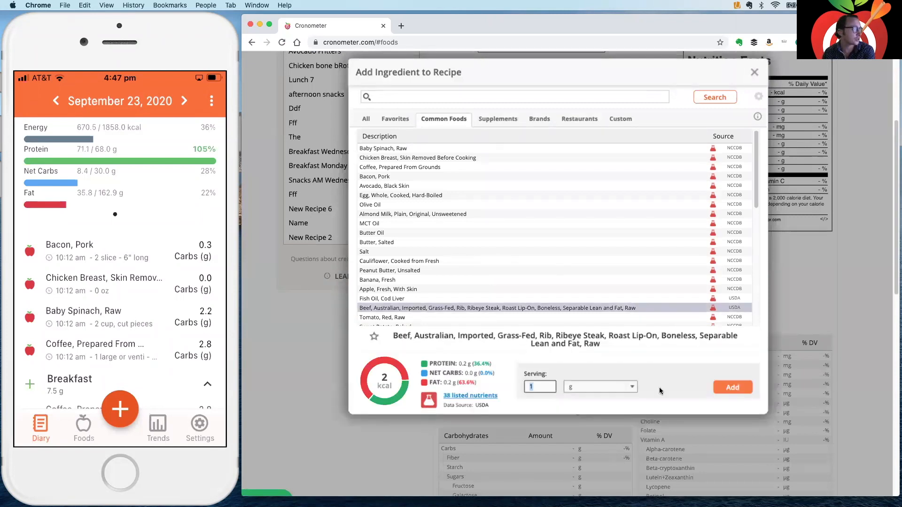
pyautogui.click(733, 387)
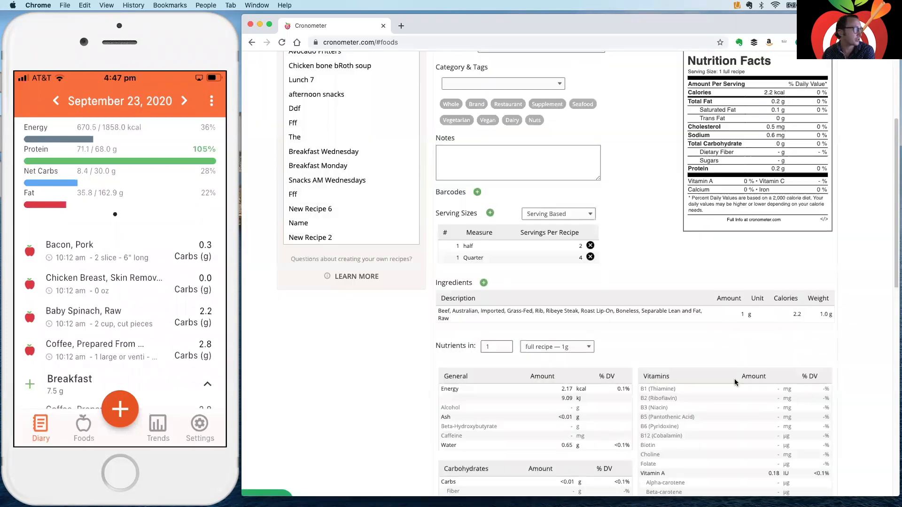
pyautogui.click(483, 283)
pyautogui.click(381, 214)
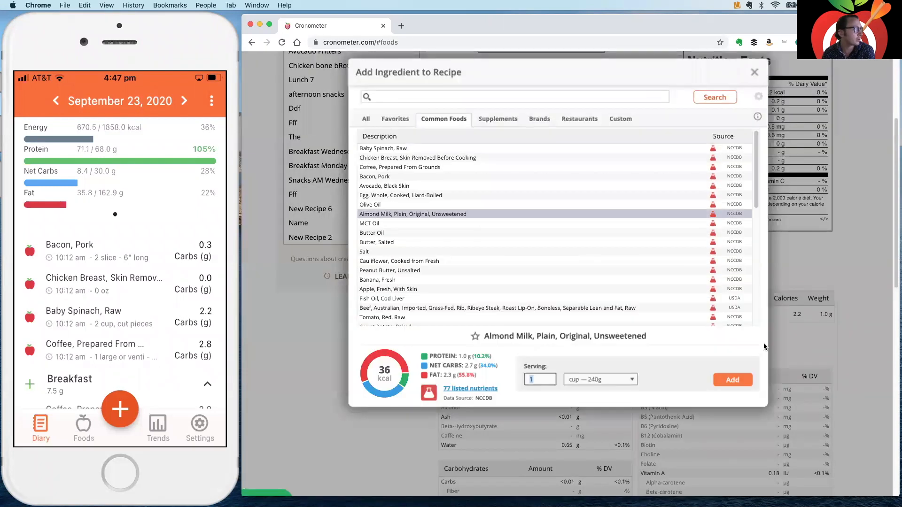
pyautogui.click(741, 384)
pyautogui.click(486, 284)
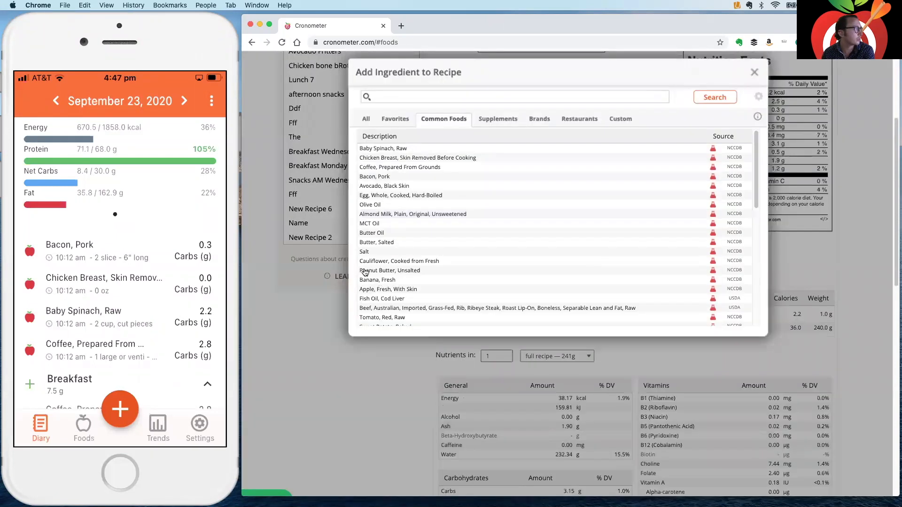
pyautogui.click(366, 272)
pyautogui.click(734, 383)
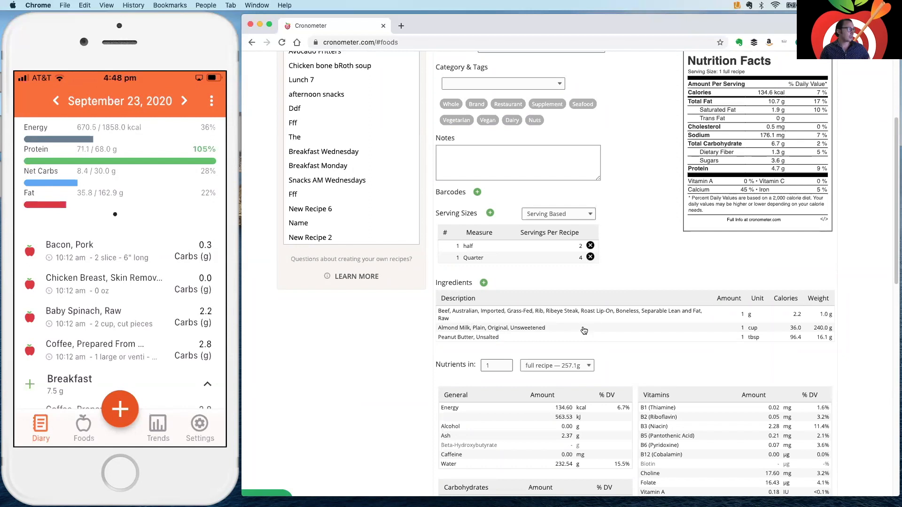
# Step: Examine the new recipe's nutrient tables for the full recipe and for one Quarter serving
pyautogui.scroll(-3, 710, 256)
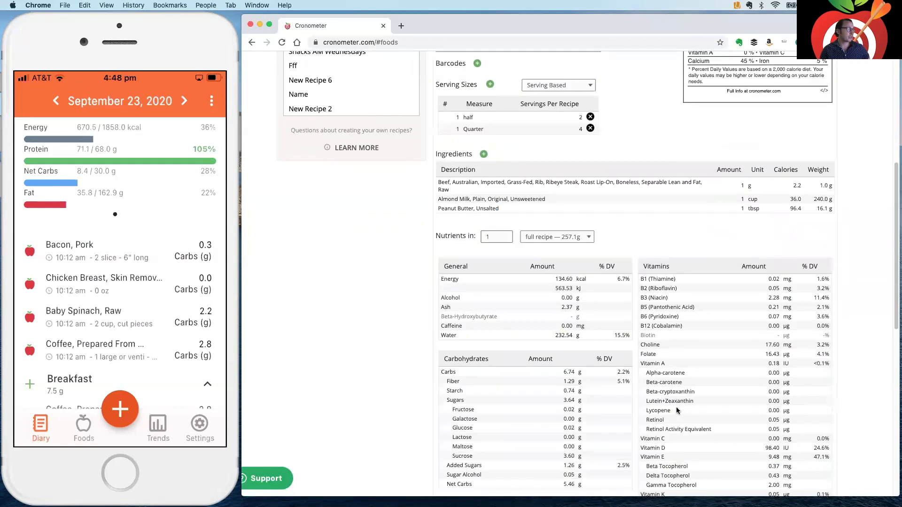
pyautogui.scroll(-8, 519, 199)
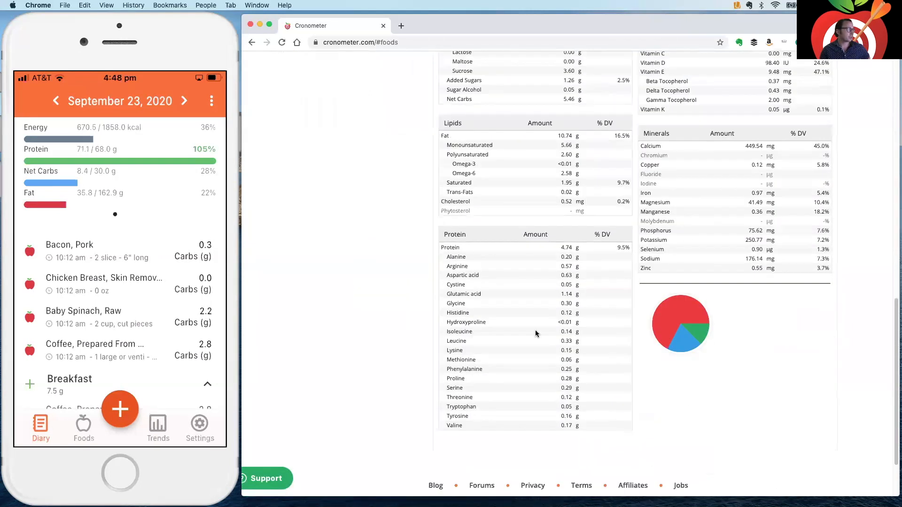
pyautogui.scroll(9, 535, 333)
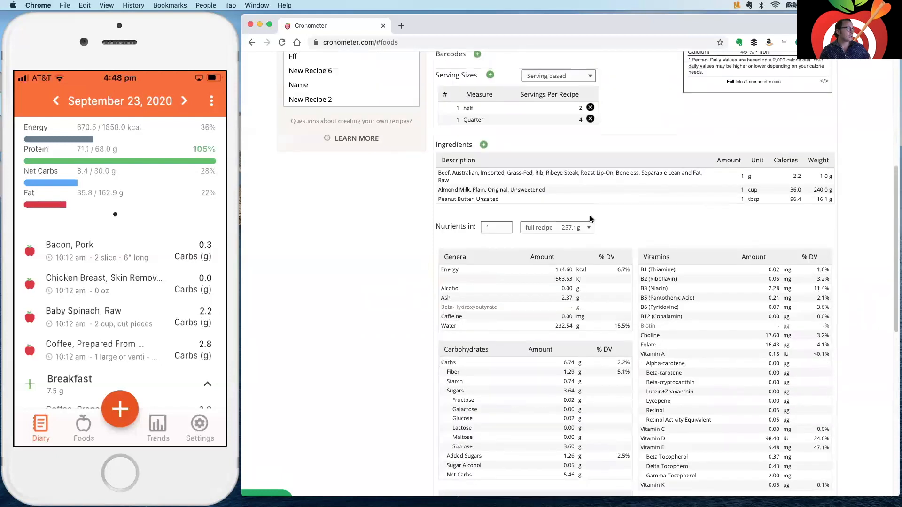
pyautogui.click(586, 228)
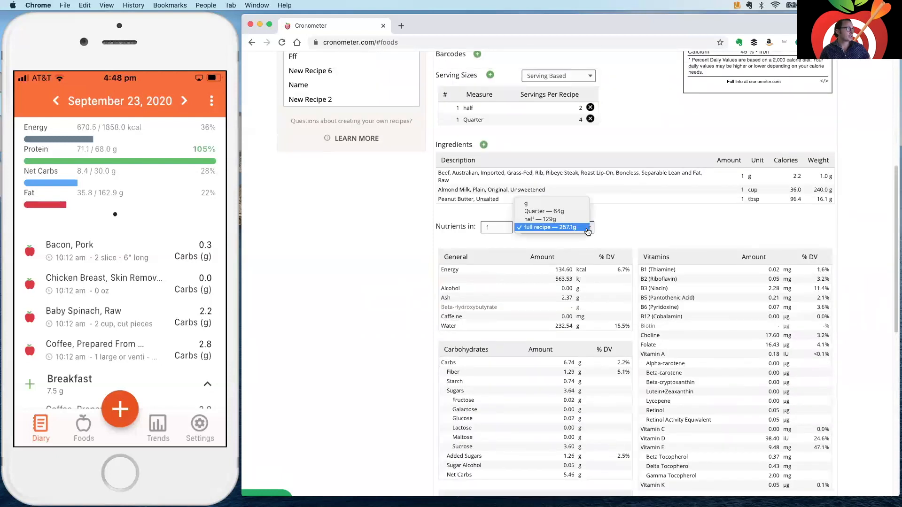
pyautogui.click(569, 213)
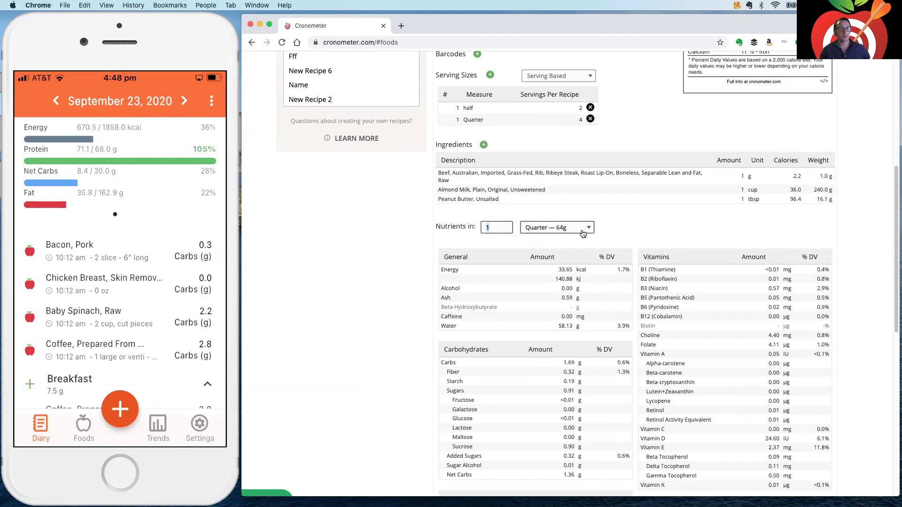
pyautogui.scroll(-5, 654, 376)
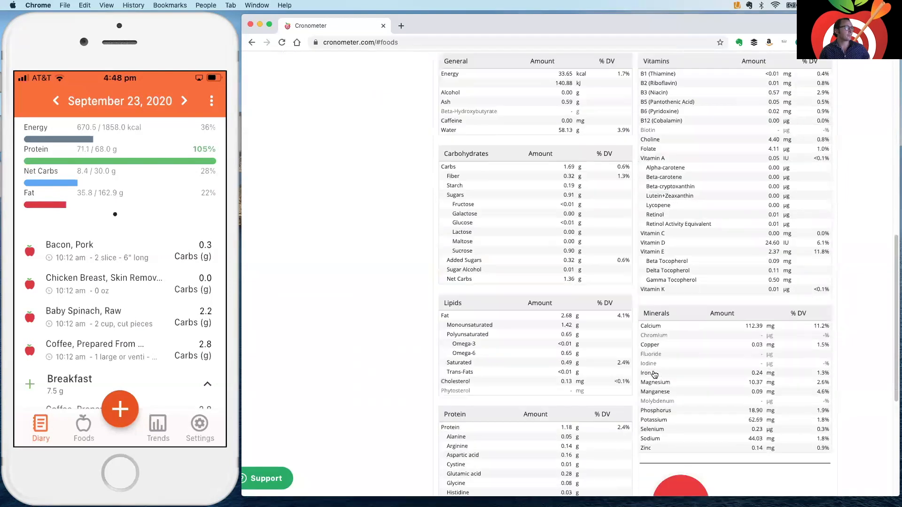
pyautogui.scroll(15, 654, 375)
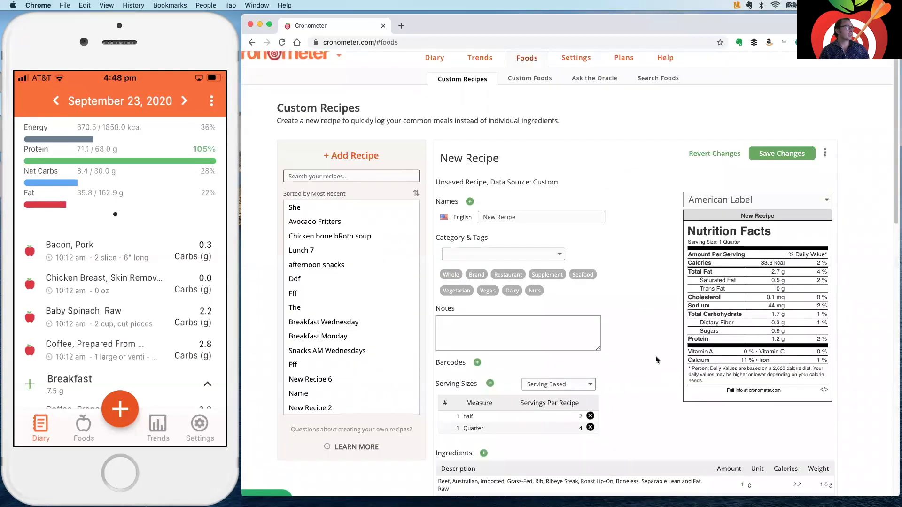
# Step: Open the Lunch 7 recipe without saving the new recipe, and look through its ingredients
pyautogui.scroll(-1, 638, 365)
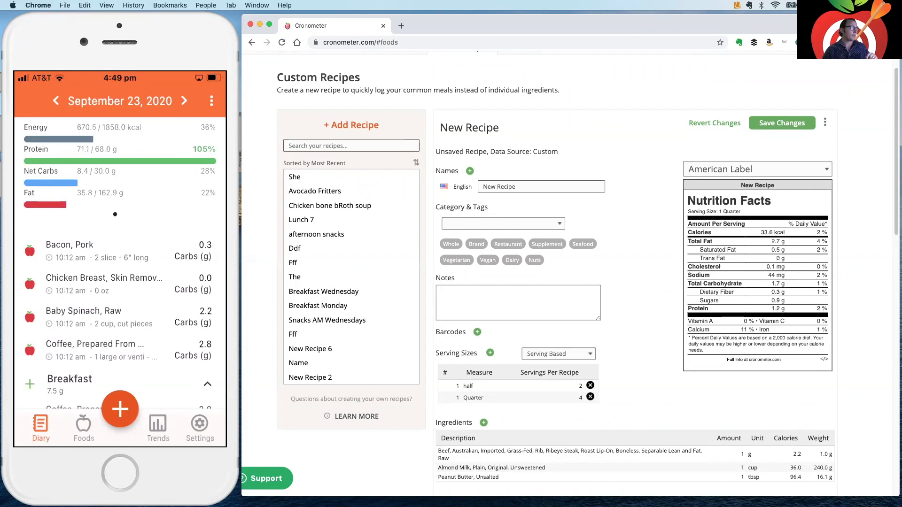
pyautogui.scroll(-1, 373, 327)
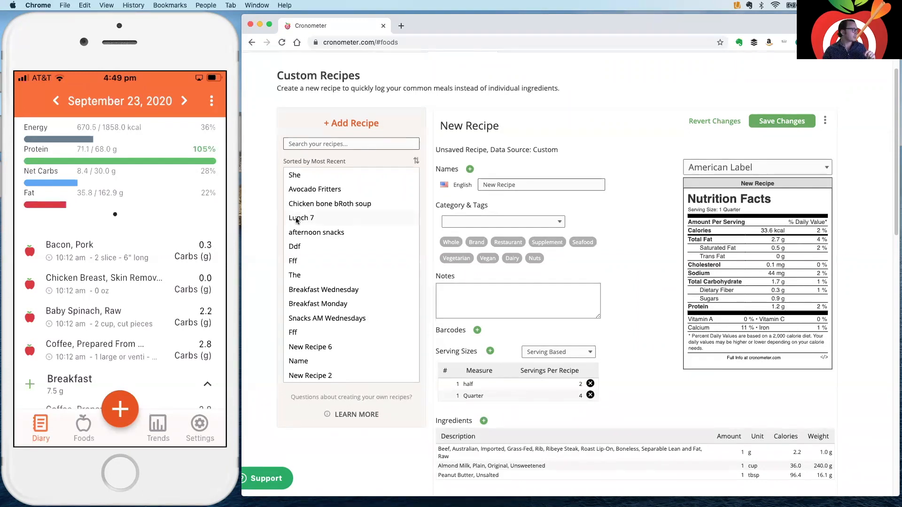
pyautogui.click(297, 219)
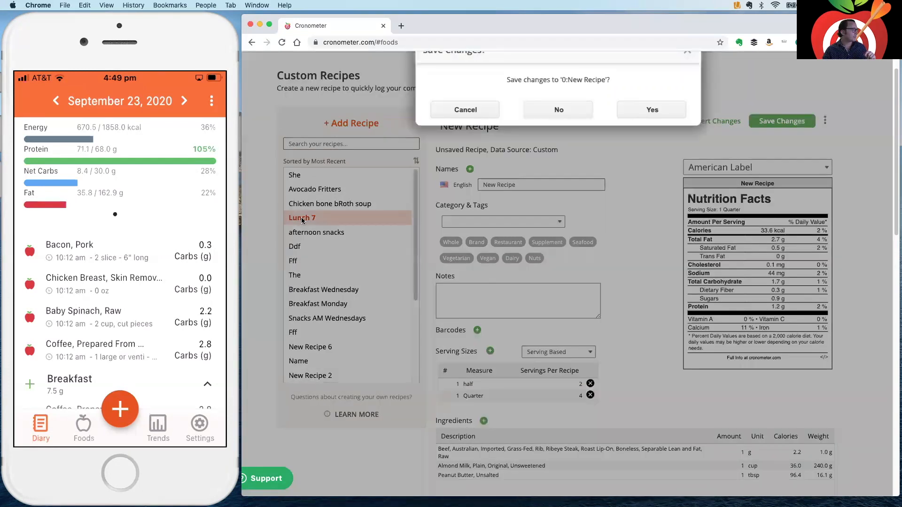
pyautogui.click(558, 109)
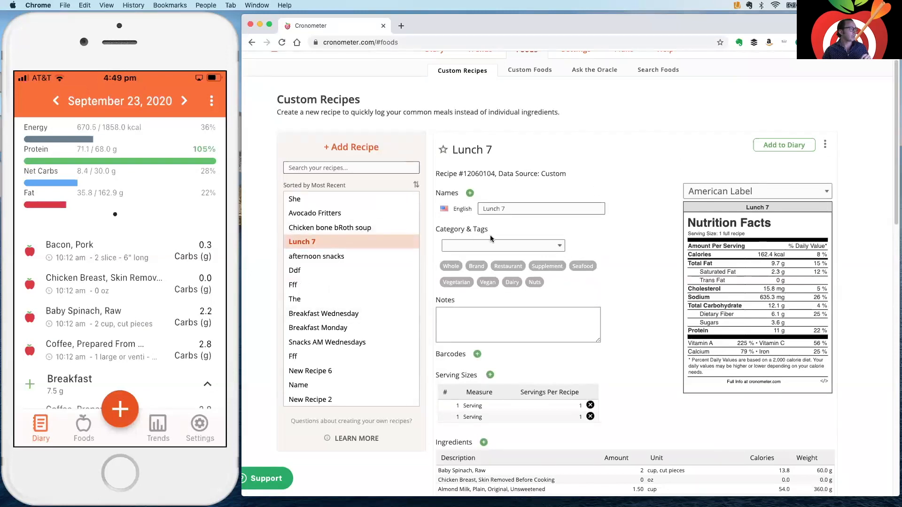
pyautogui.scroll(-3, 659, 373)
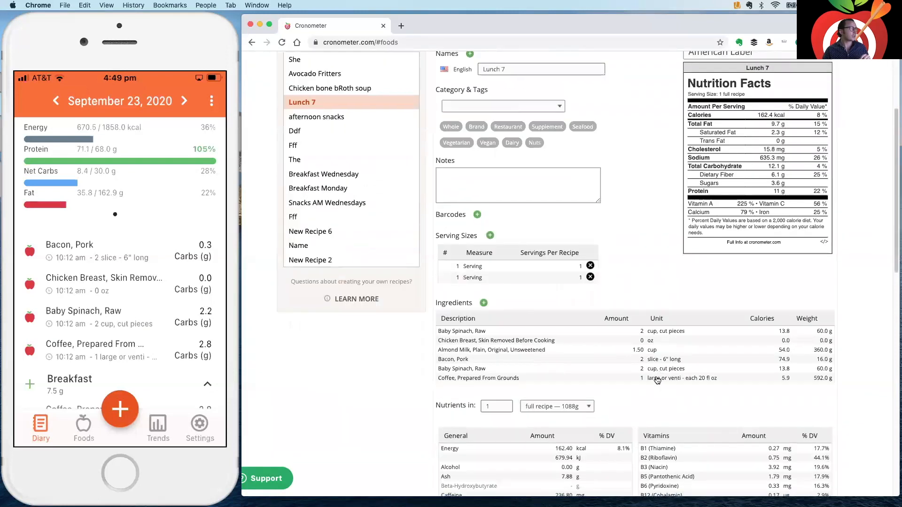
pyautogui.scroll(-2, 657, 381)
pyautogui.scroll(3, 509, 156)
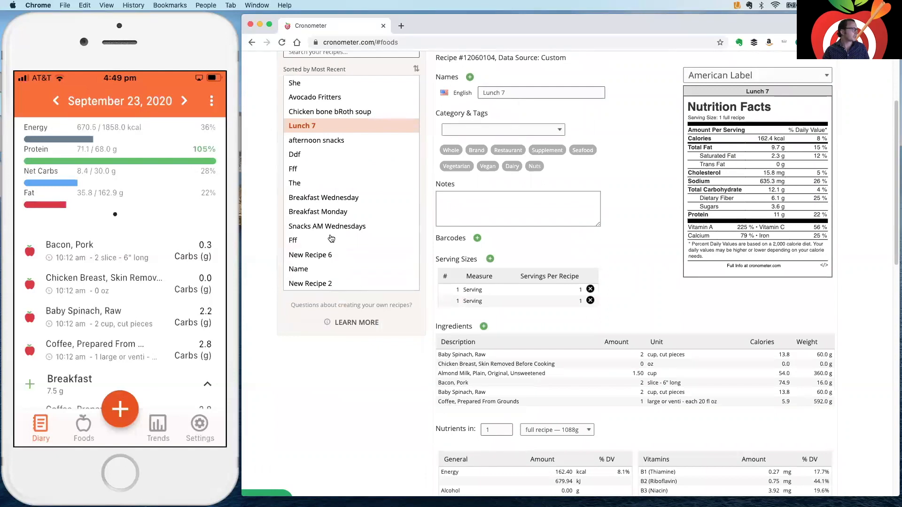
# Step: Open the Lunch 1 recipe from the saved recipes and look at its ingredients
pyautogui.scroll(-4, 331, 238)
pyautogui.click(322, 251)
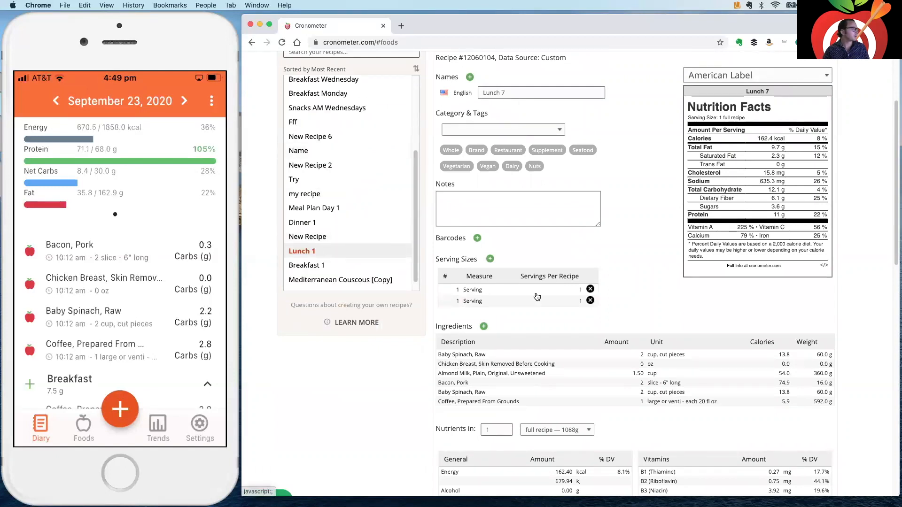
pyautogui.scroll(-3, 560, 383)
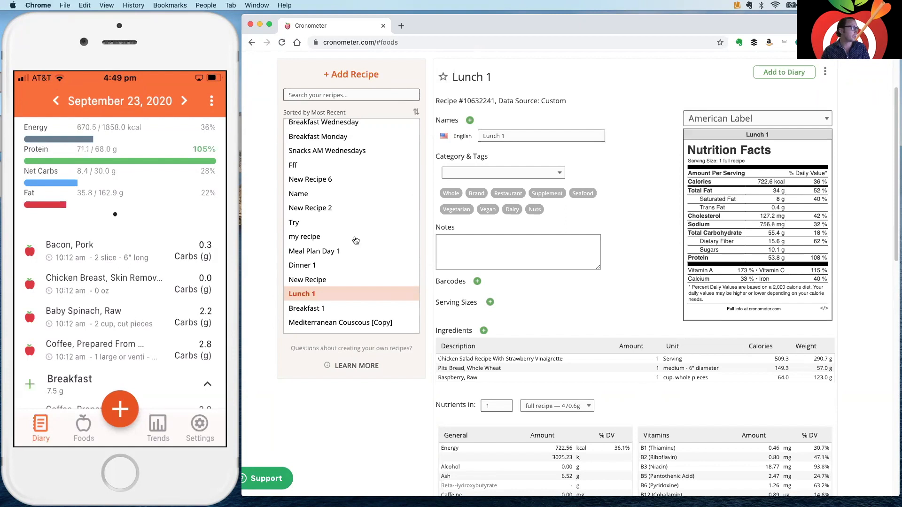
# Step: Review the Meal Plan Day 1 recipe's ingredients and nutrients, and return to the diary
pyautogui.click(325, 254)
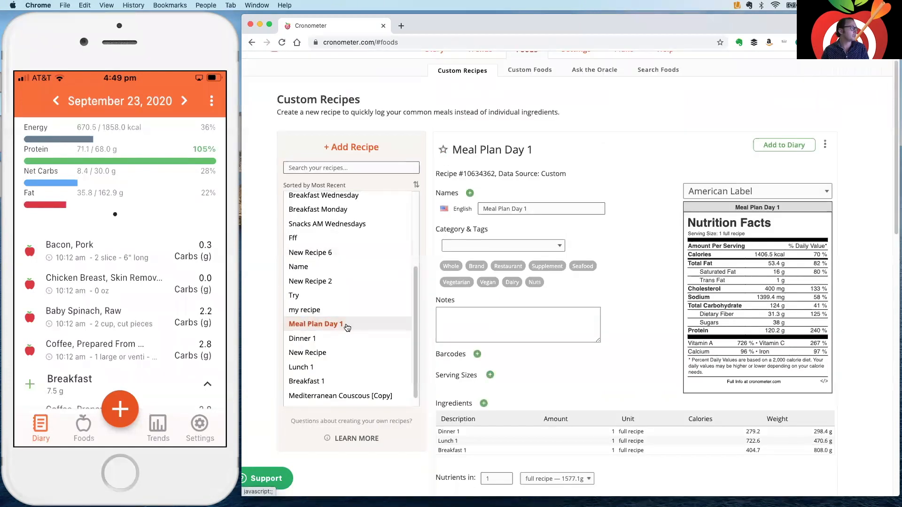
pyautogui.scroll(-1, 393, 375)
pyautogui.scroll(-3, 580, 376)
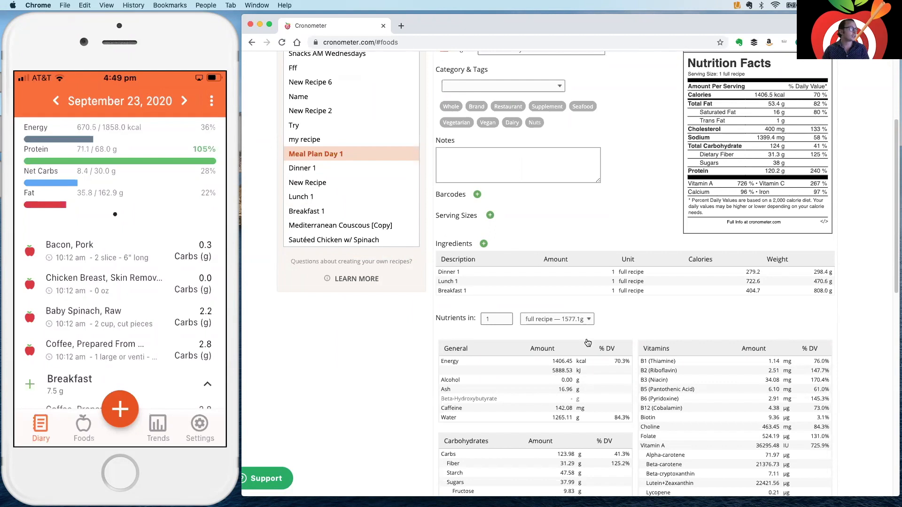
pyautogui.scroll(4, 585, 343)
pyautogui.click(424, 78)
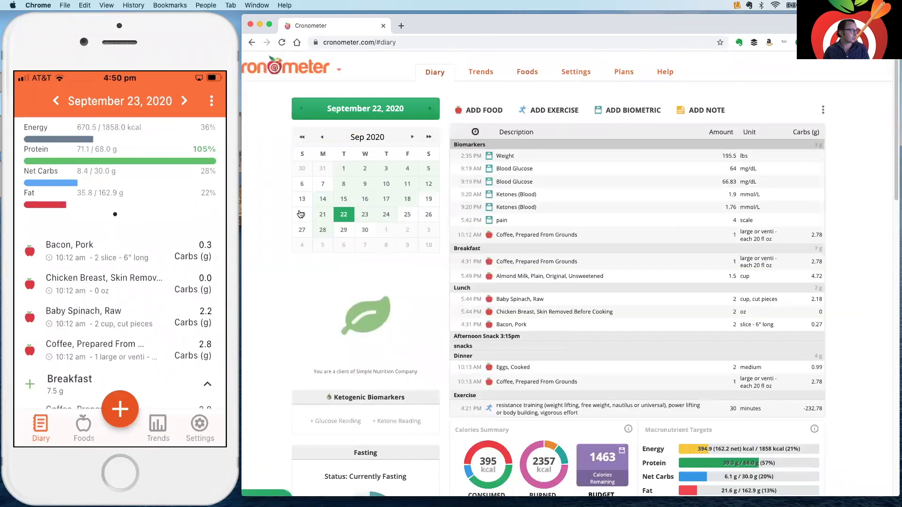
# Step: Add one full recipe of the custom Meal Plan Day 1 to the September 6, 2020 diary
pyautogui.click(302, 184)
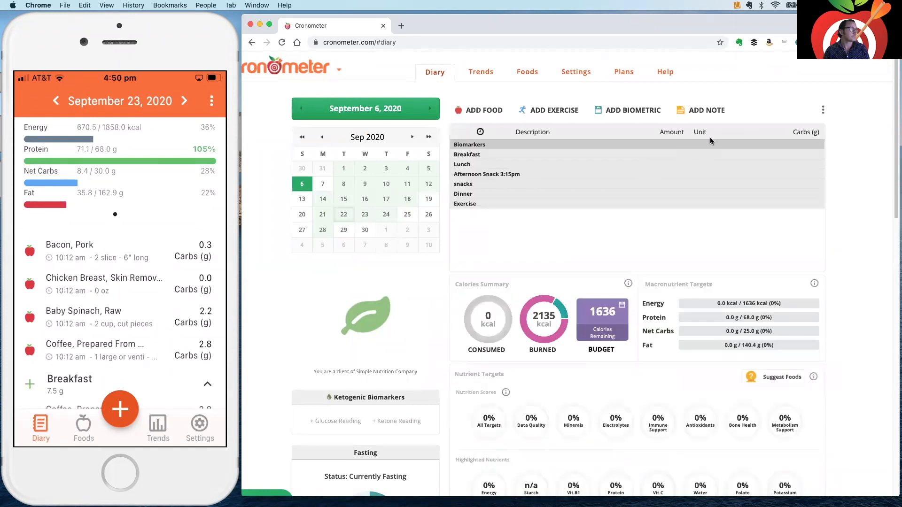
pyautogui.click(480, 111)
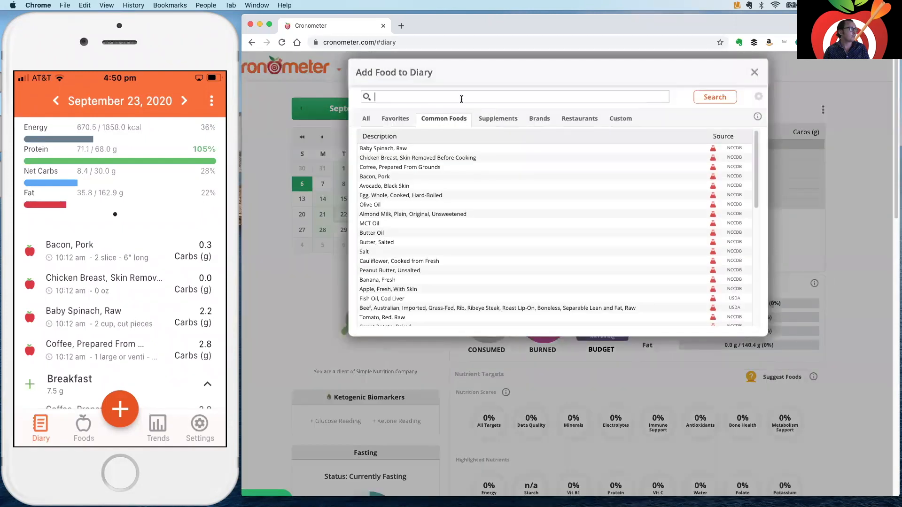
pyautogui.click(368, 120)
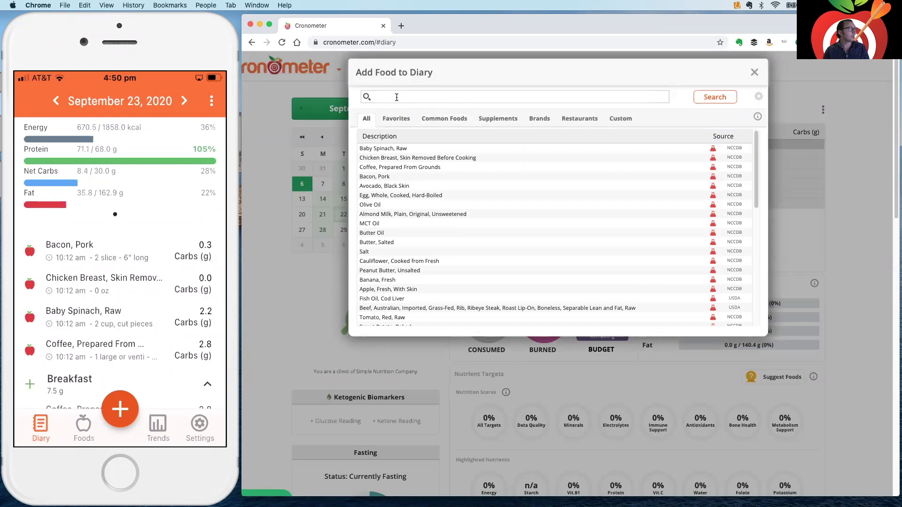
pyautogui.write('meal ')
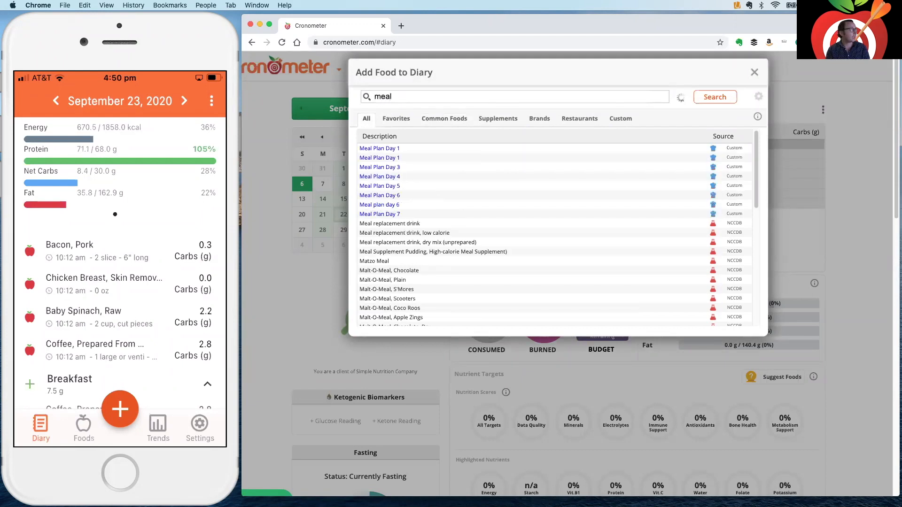
pyautogui.write('p')
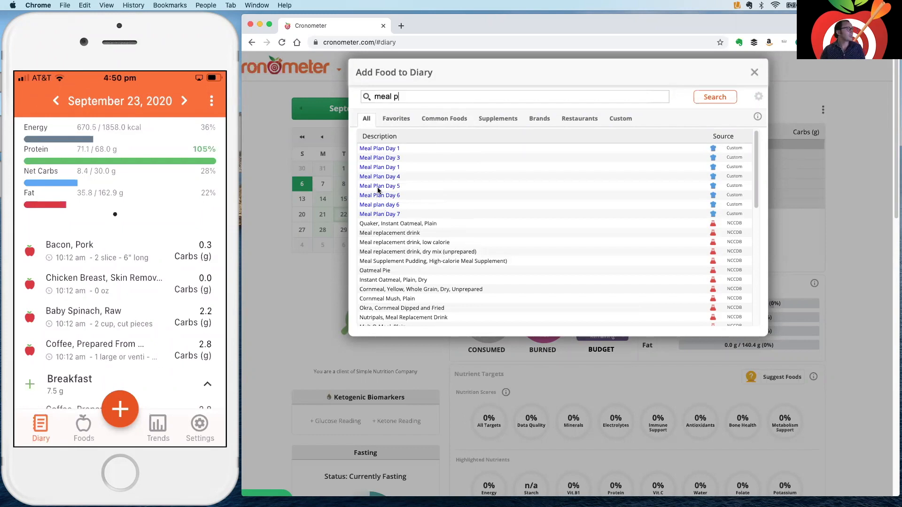
pyautogui.click(389, 148)
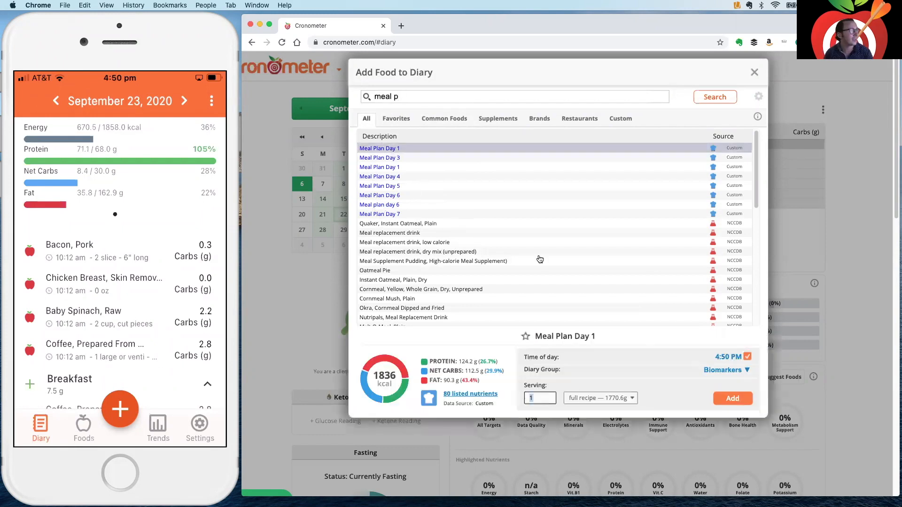
pyautogui.click(725, 399)
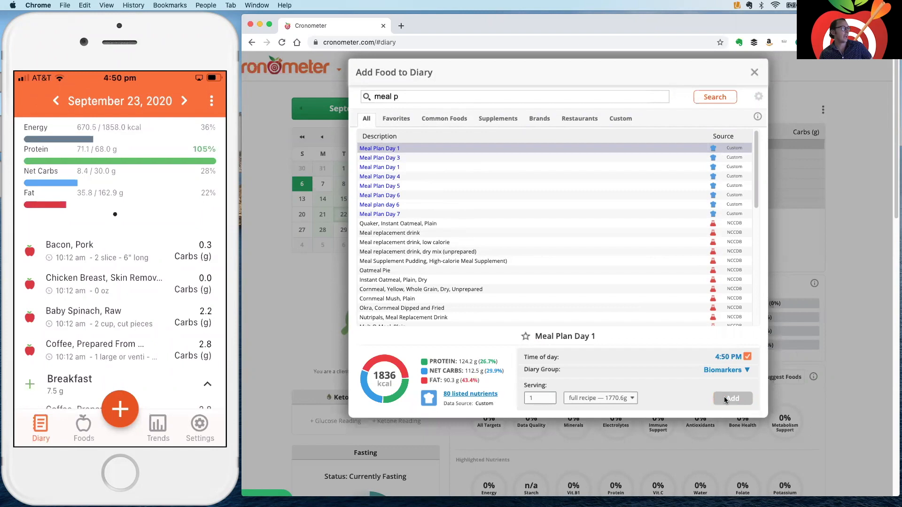
# Step: Review the day's nutrient summary and explode the Meal Plan Day 1 entry into its component recipes
pyautogui.scroll(-2, 847, 325)
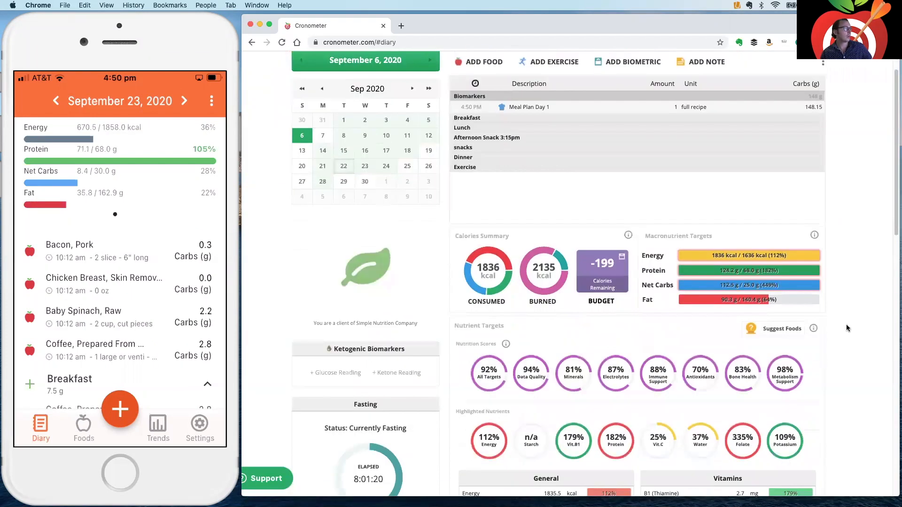
pyautogui.scroll(-10, 847, 324)
pyautogui.scroll(12, 847, 325)
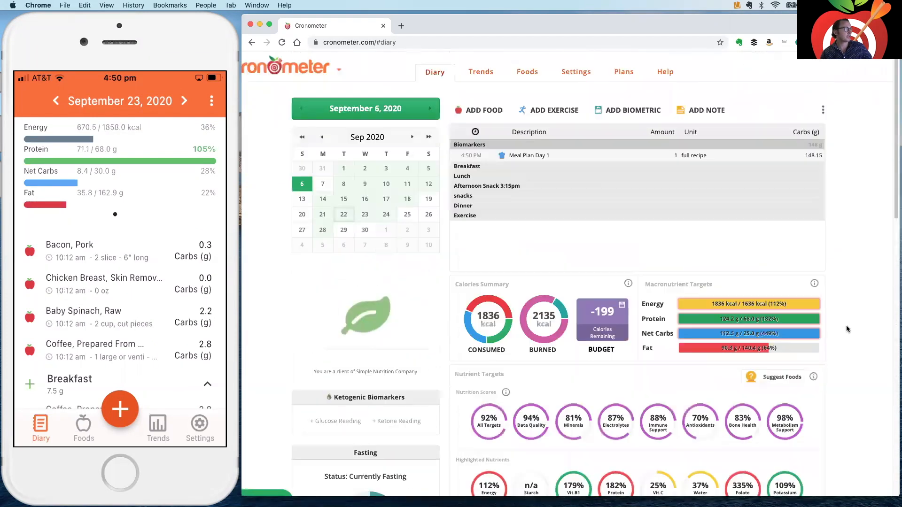
pyautogui.rightClick(532, 158)
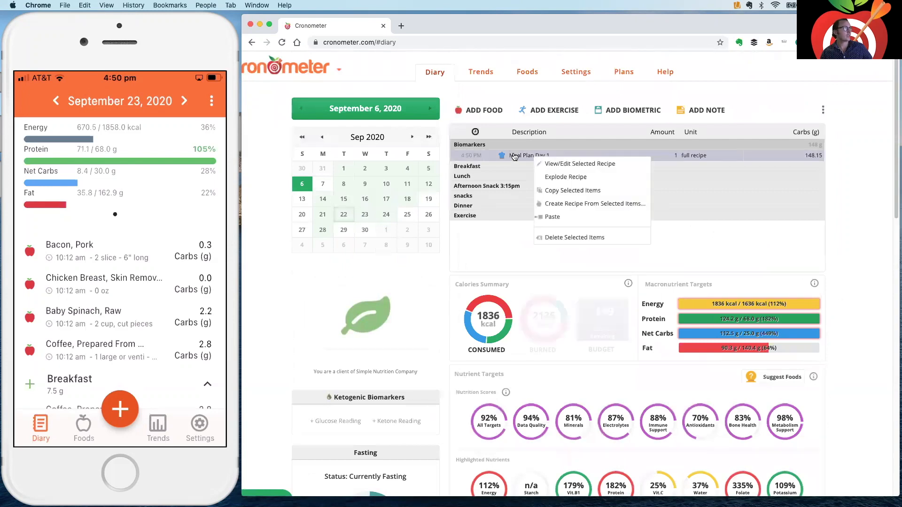
pyautogui.click(558, 178)
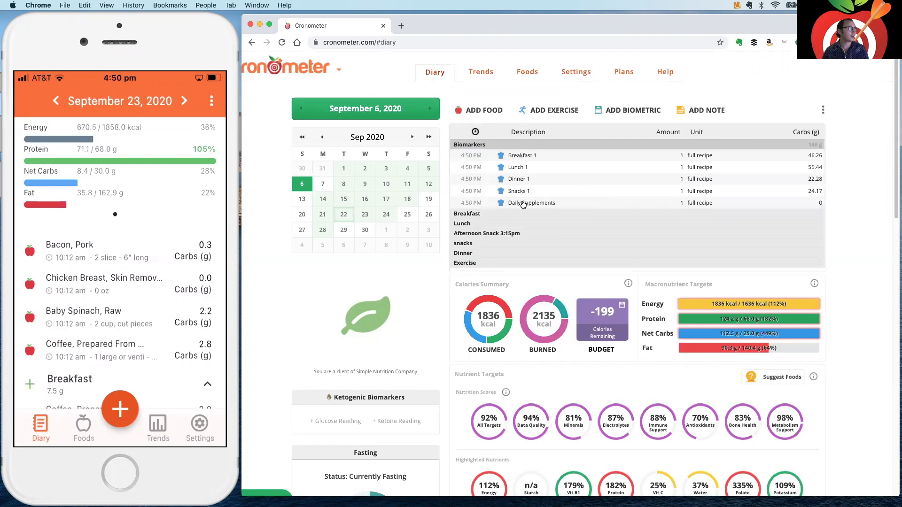
# Step: Move Breakfast 1, Lunch 1 and Dinner 1 into their matching diary groups, and Daily Supplements and Snacks 1 into snacks
pyautogui.moveTo(518, 156); pyautogui.dragTo(511, 219)
pyautogui.moveTo(517, 157); pyautogui.dragTo(502, 230)
pyautogui.moveTo(511, 158); pyautogui.dragTo(492, 254)
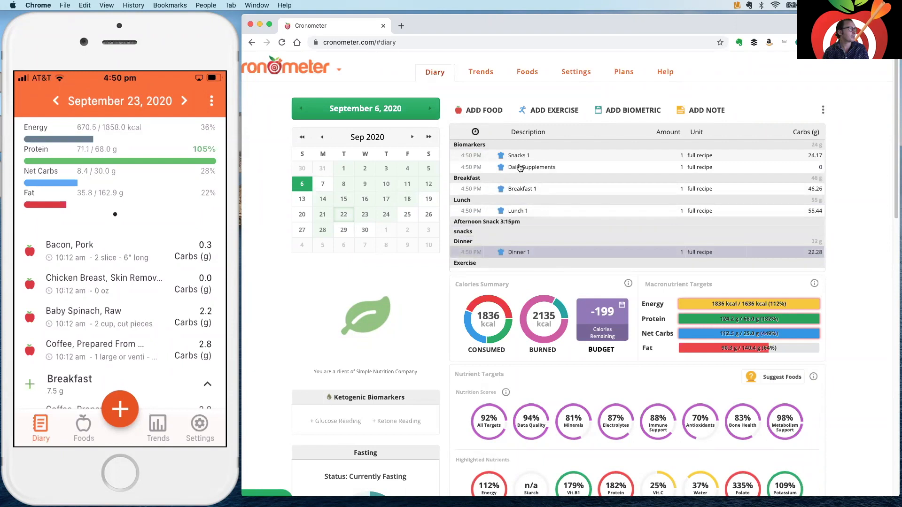
pyautogui.moveTo(520, 177); pyautogui.dragTo(511, 231)
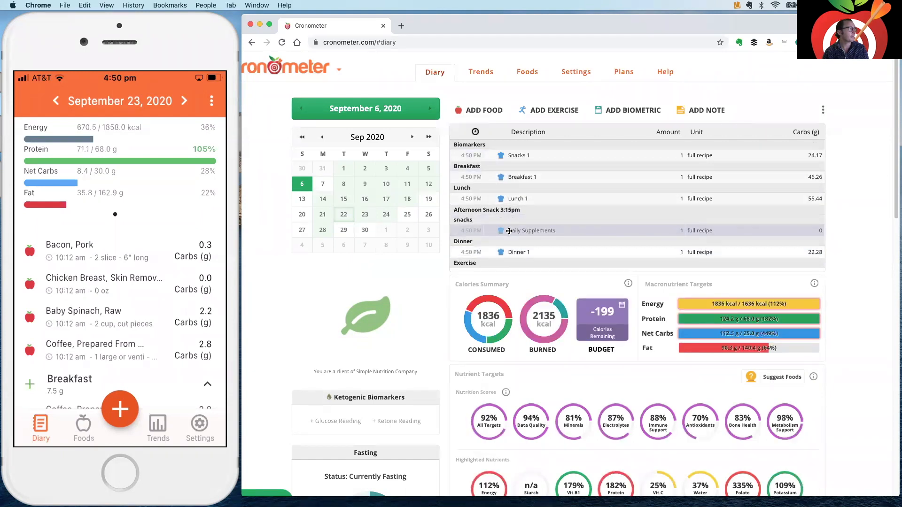
pyautogui.rightClick(519, 156)
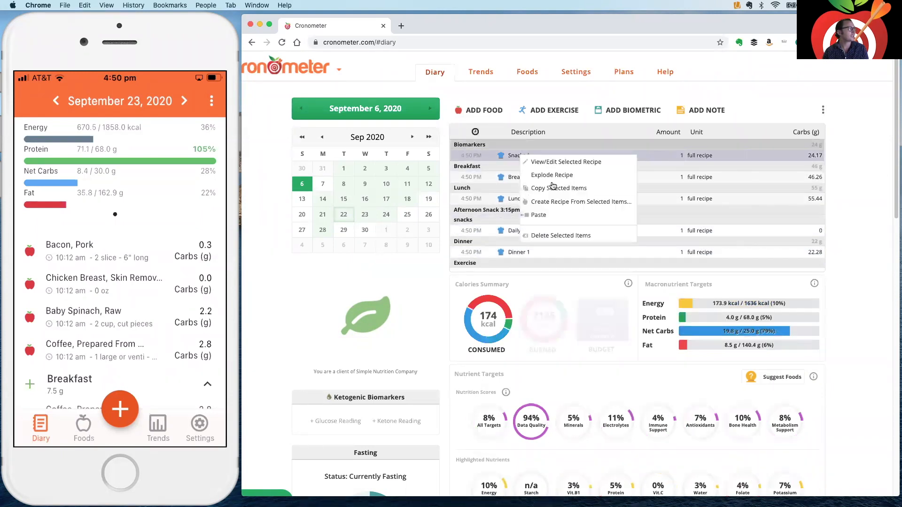
pyautogui.moveTo(517, 157); pyautogui.dragTo(514, 219)
# Step: Explode the Snacks 1, Daily Supplements, Dinner 1, Lunch 1 and Breakfast 1 entries into their individual items
pyautogui.rightClick(514, 220)
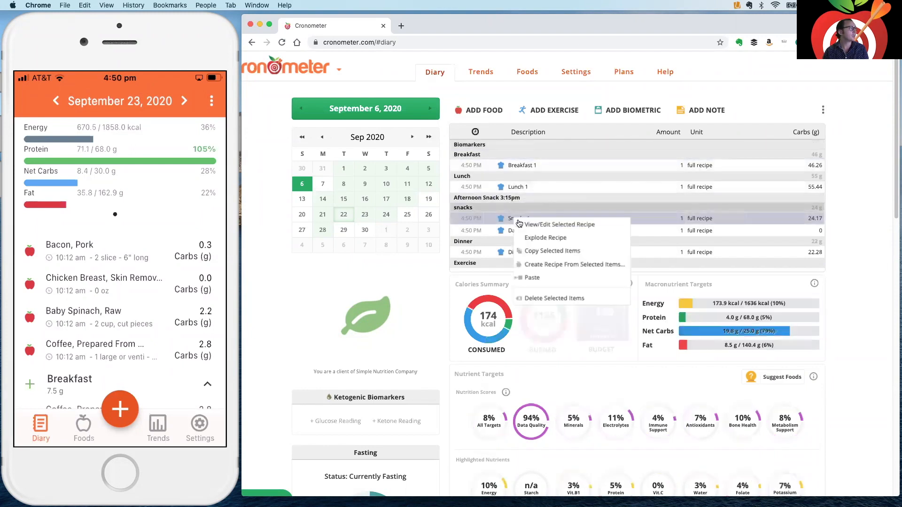
pyautogui.click(538, 239)
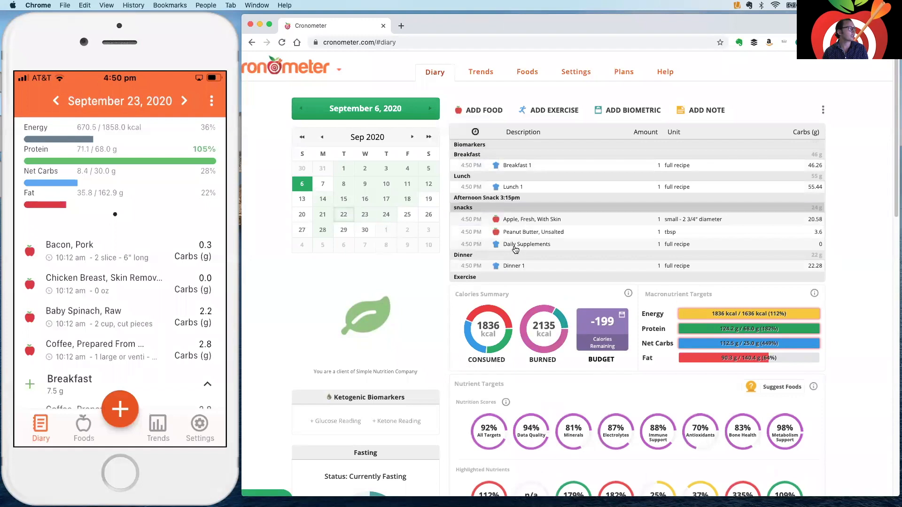
pyautogui.rightClick(516, 245)
pyautogui.click(533, 266)
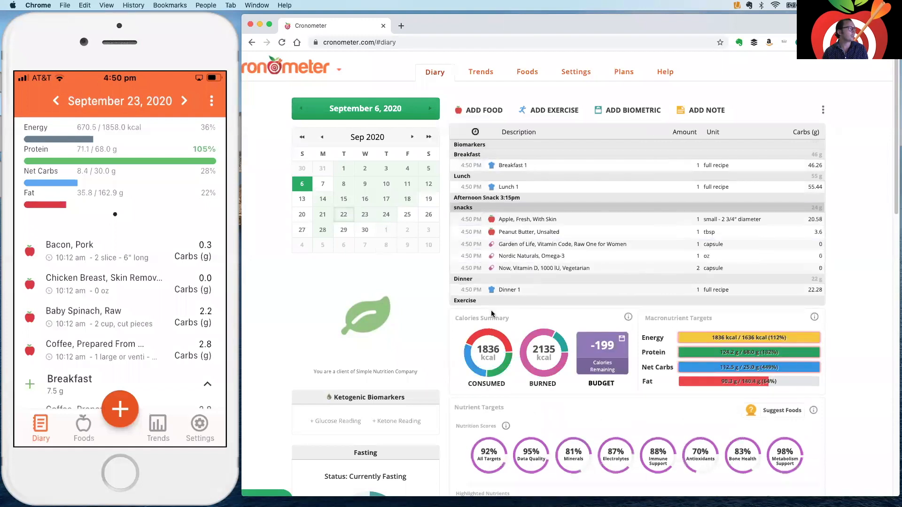
pyautogui.rightClick(509, 292)
pyautogui.click(519, 311)
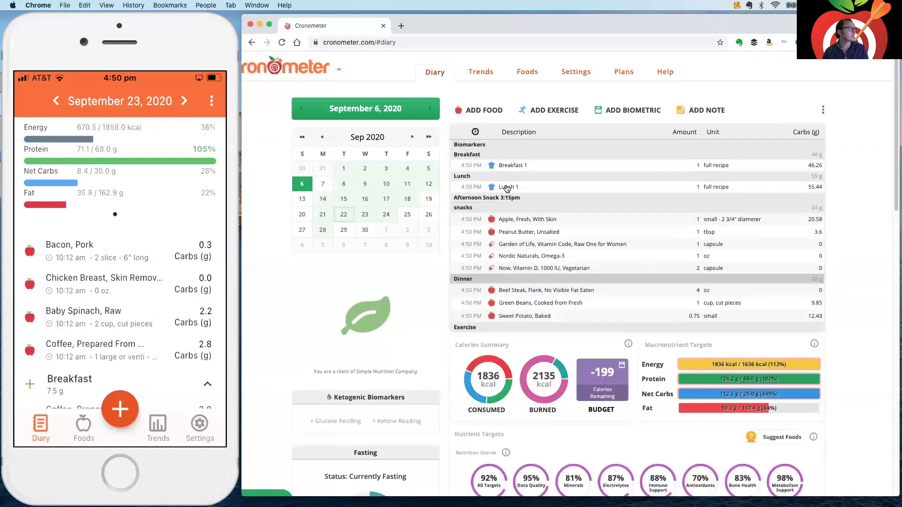
pyautogui.rightClick(508, 187)
pyautogui.click(527, 206)
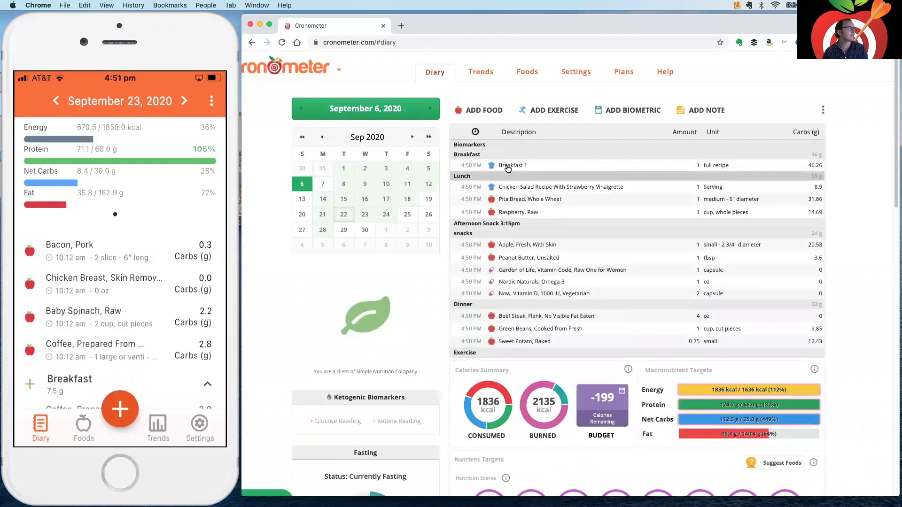
pyautogui.rightClick(509, 167)
pyautogui.click(529, 187)
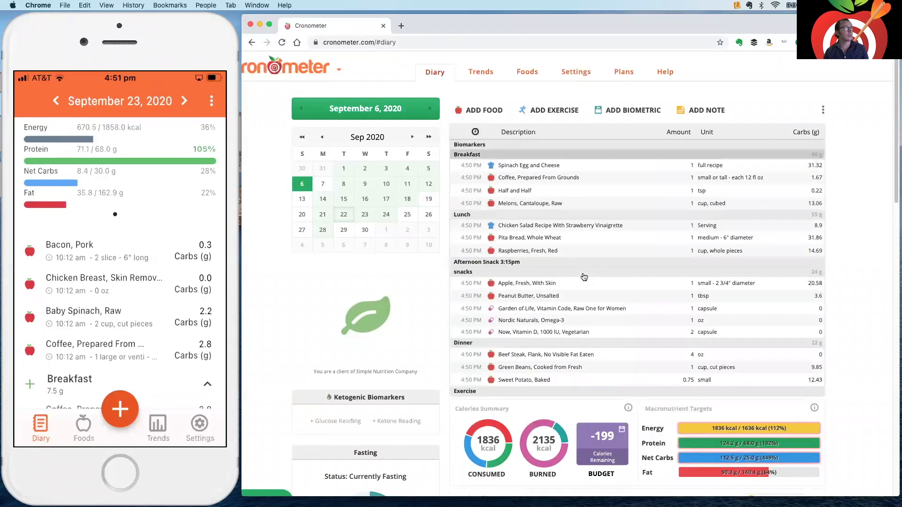
# Step: Set the amount of Half and Half at breakfast to 0.5 tsp
pyautogui.click(690, 191)
pyautogui.write('.5')
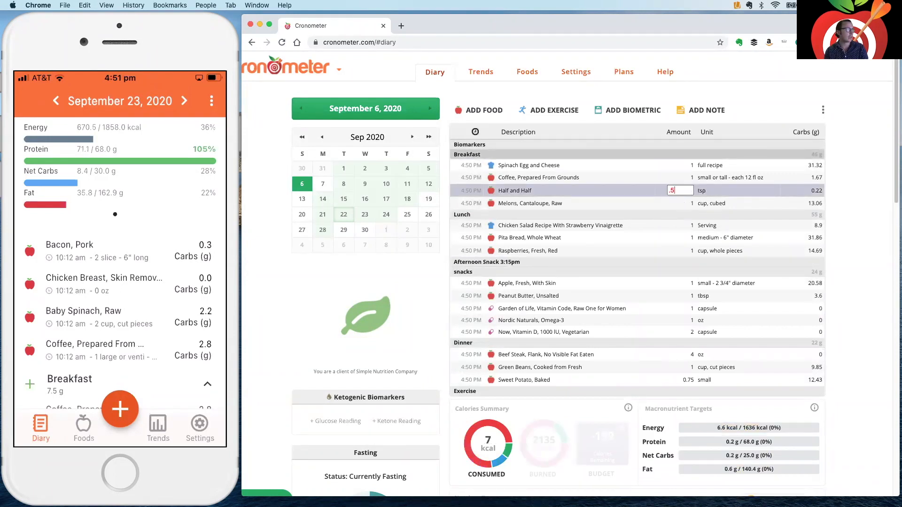
pyautogui.press('Return')
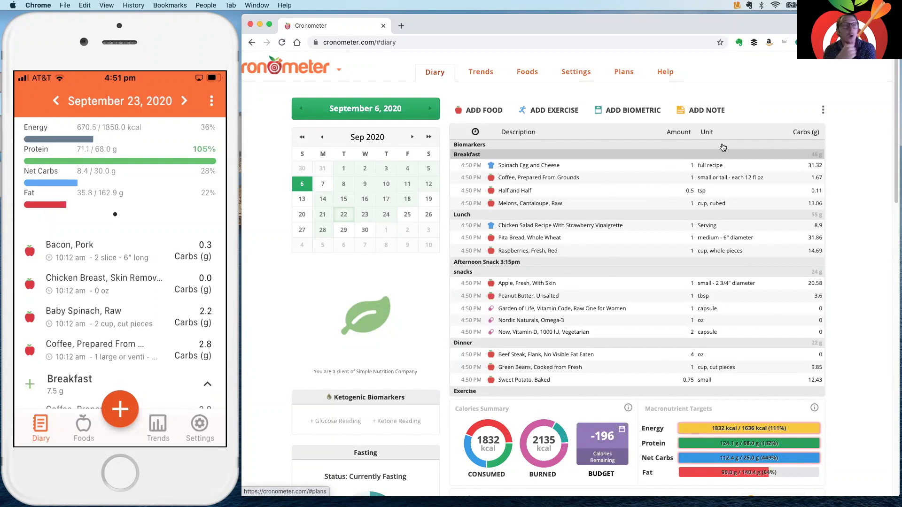
# Step: Open the professional directory from the help resources, view the East Coast Strength coach listing, and close the directory
pyautogui.click(666, 74)
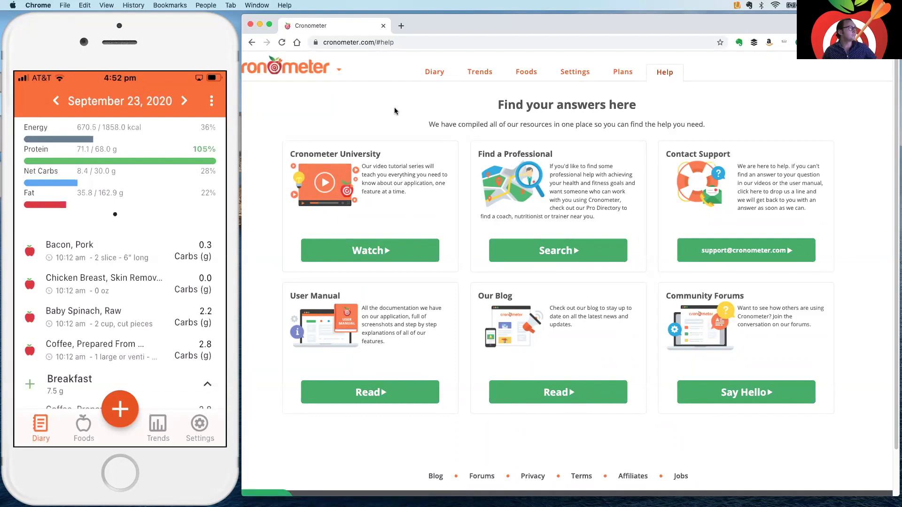
pyautogui.click(552, 254)
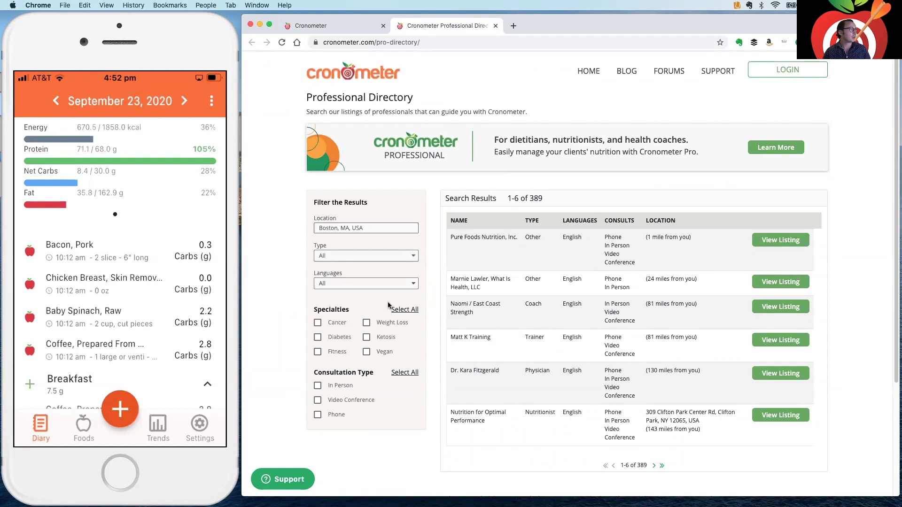
pyautogui.click(773, 308)
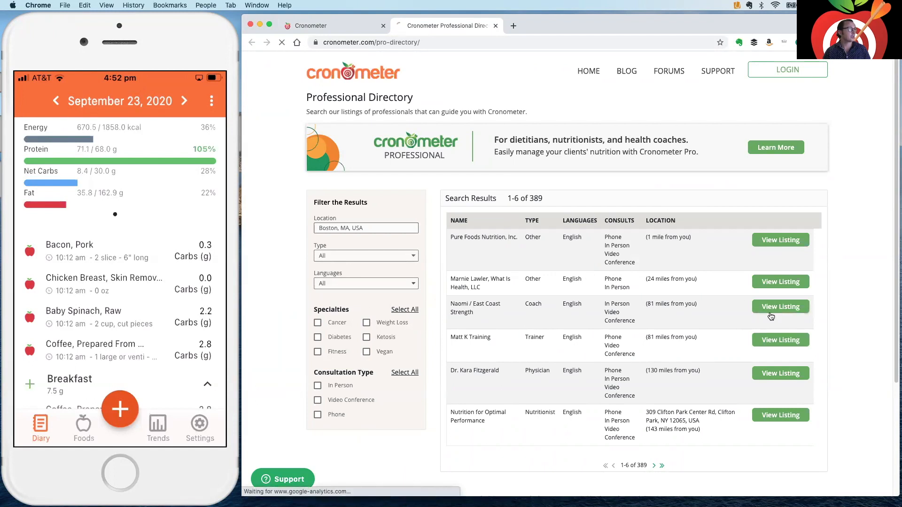
pyautogui.scroll(-3, 548, 395)
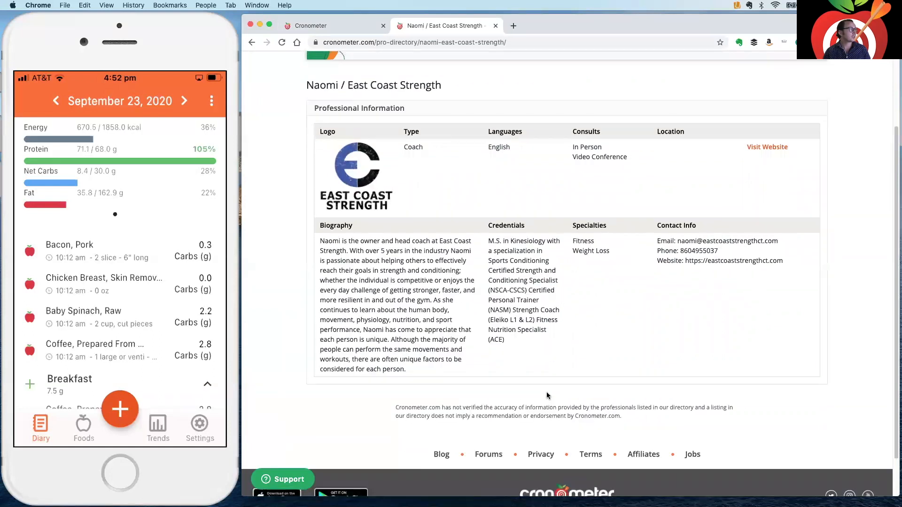
pyautogui.scroll(3, 702, 275)
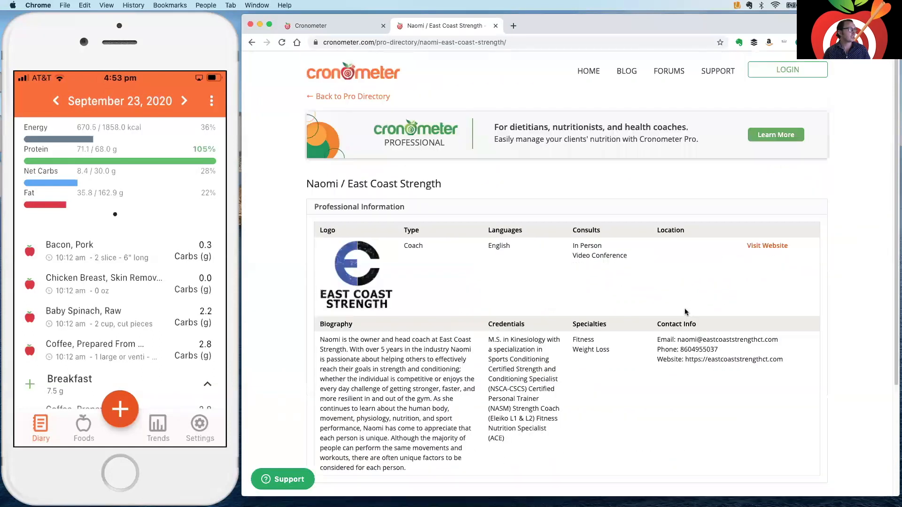
pyautogui.click(496, 26)
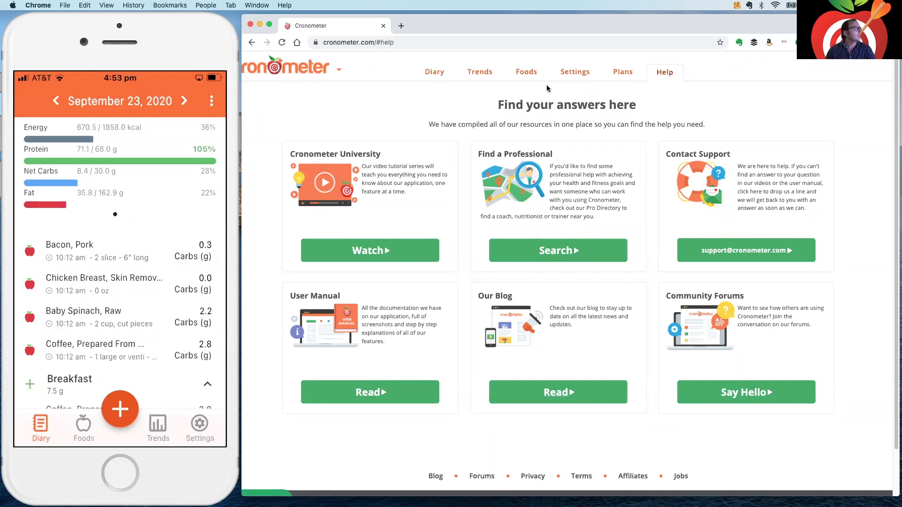
# Step: Look over the Account and Sharing settings
pyautogui.click(580, 73)
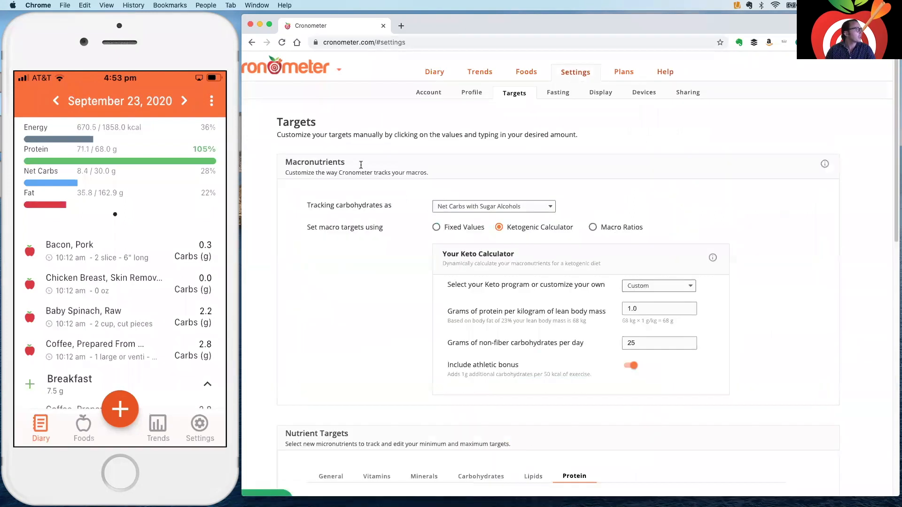
pyautogui.click(420, 92)
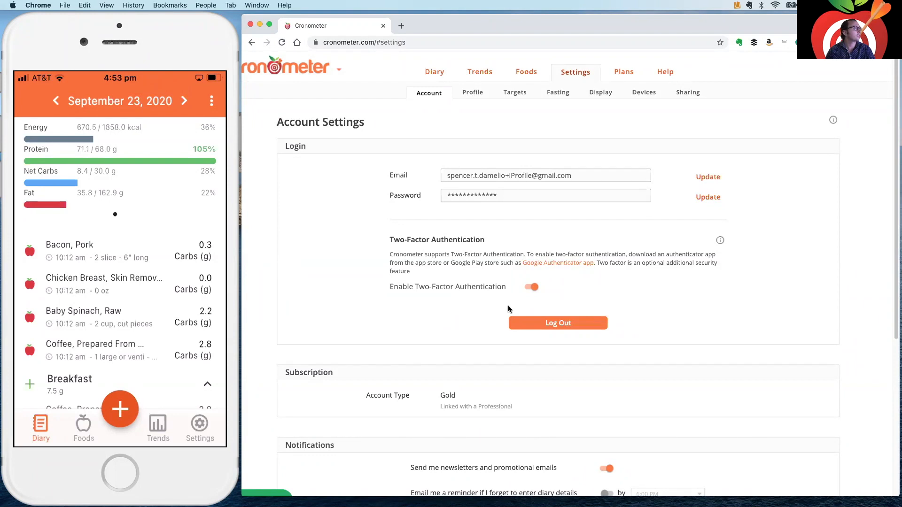
pyautogui.click(685, 96)
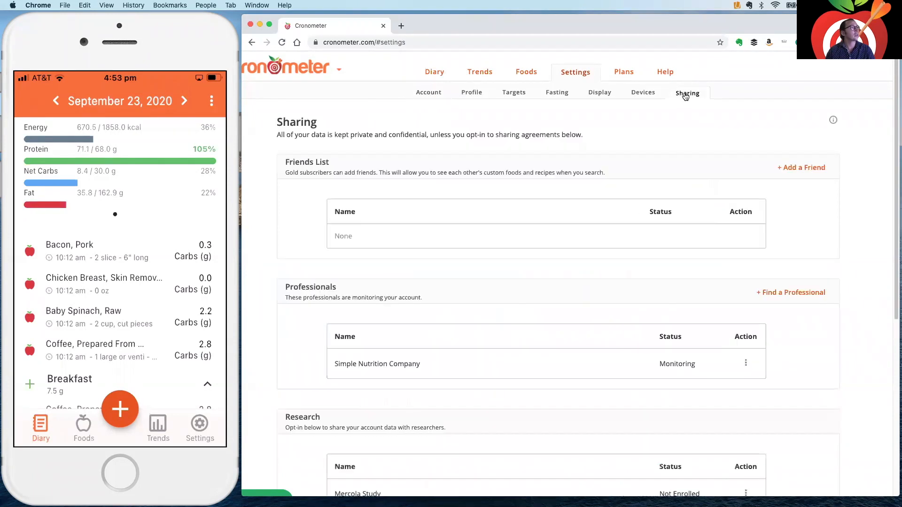
# Step: Examine the apps and devices available for connection in the Devices settings
pyautogui.click(642, 93)
pyautogui.scroll(-1, 618, 172)
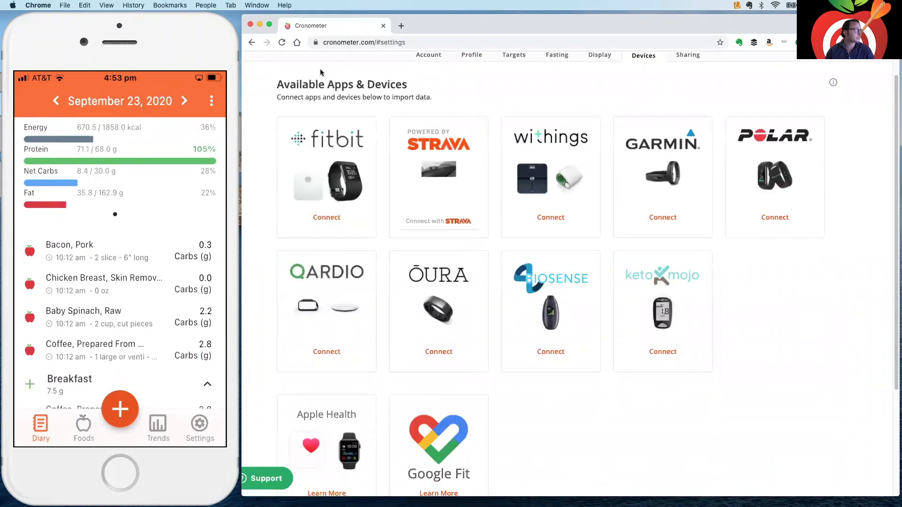
pyautogui.scroll(-1, 264, 164)
pyautogui.scroll(-1, 284, 160)
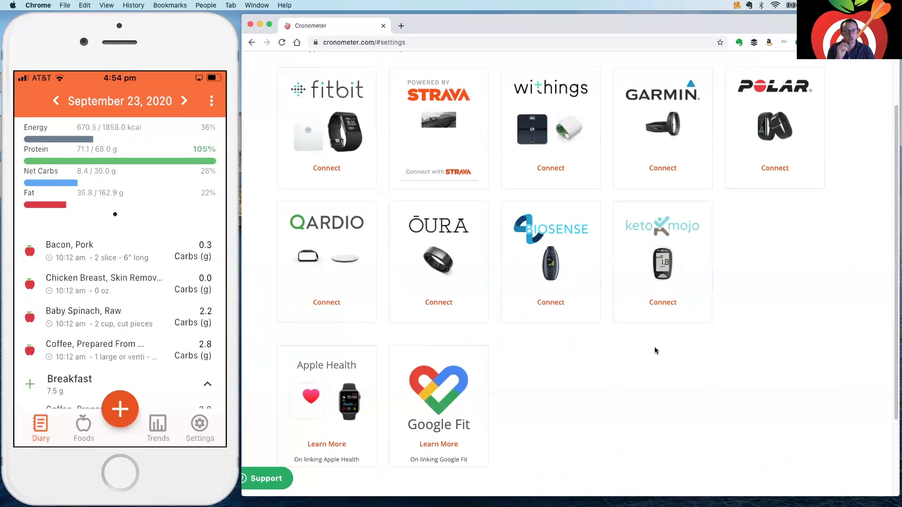
pyautogui.scroll(3, 565, 250)
pyautogui.scroll(-5, 565, 251)
pyautogui.scroll(5, 565, 250)
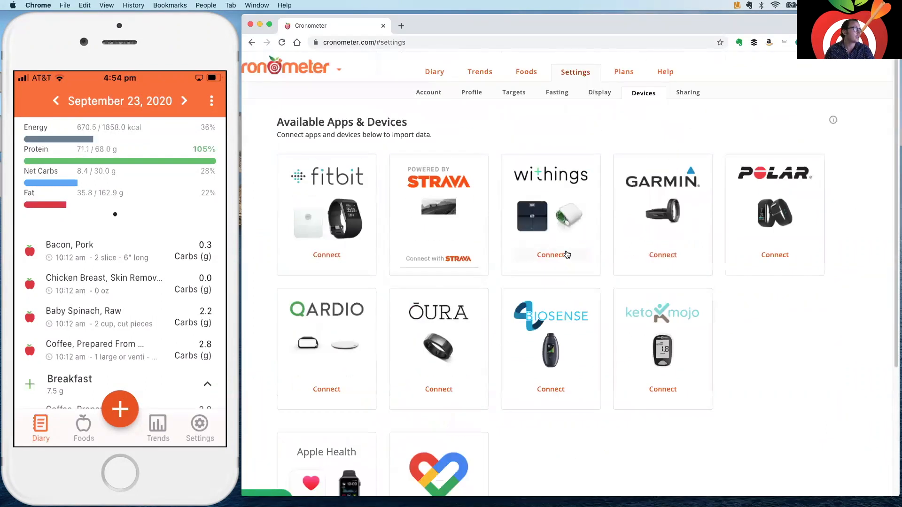
pyautogui.scroll(-1, 565, 251)
pyautogui.scroll(1, 548, 75)
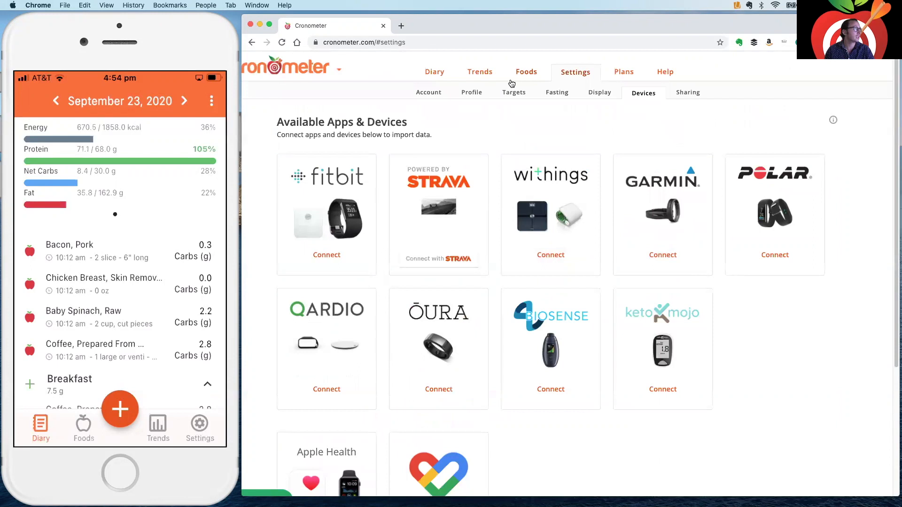
# Step: Review the Calories Consumed and Weight charts in the trends, and return to the diary
pyautogui.click(476, 73)
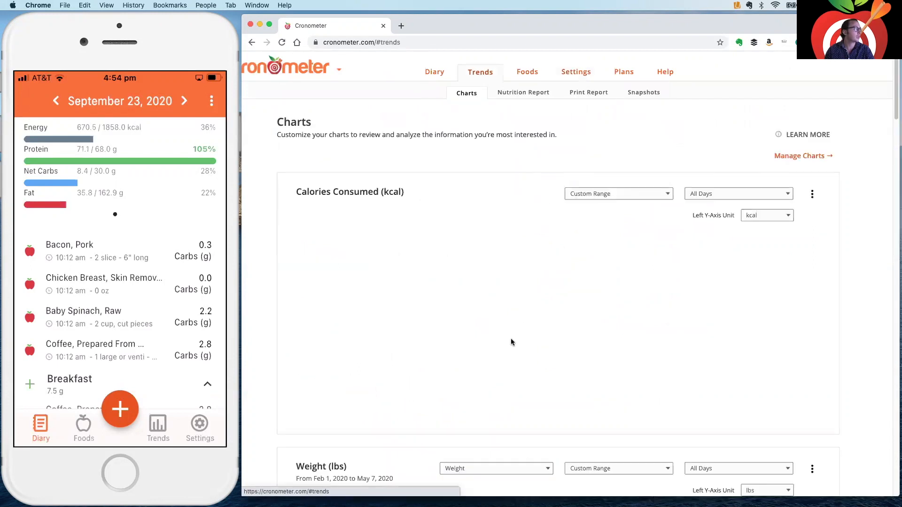
pyautogui.scroll(-1, 513, 342)
pyautogui.scroll(-5, 512, 342)
pyautogui.scroll(-1, 517, 305)
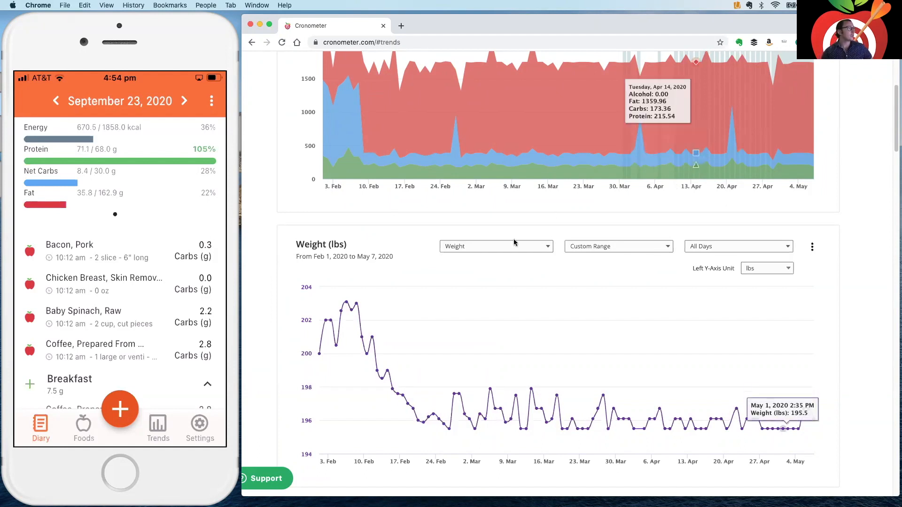
pyautogui.scroll(5, 514, 242)
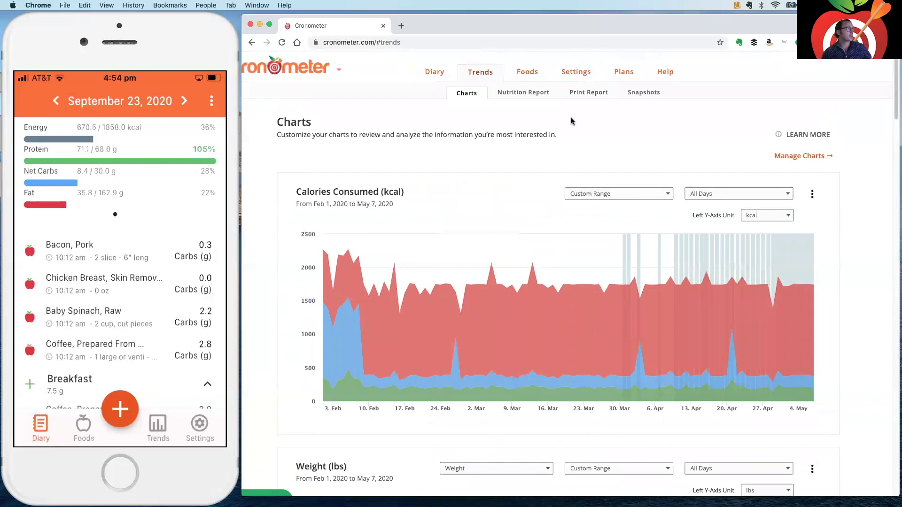
pyautogui.click(443, 71)
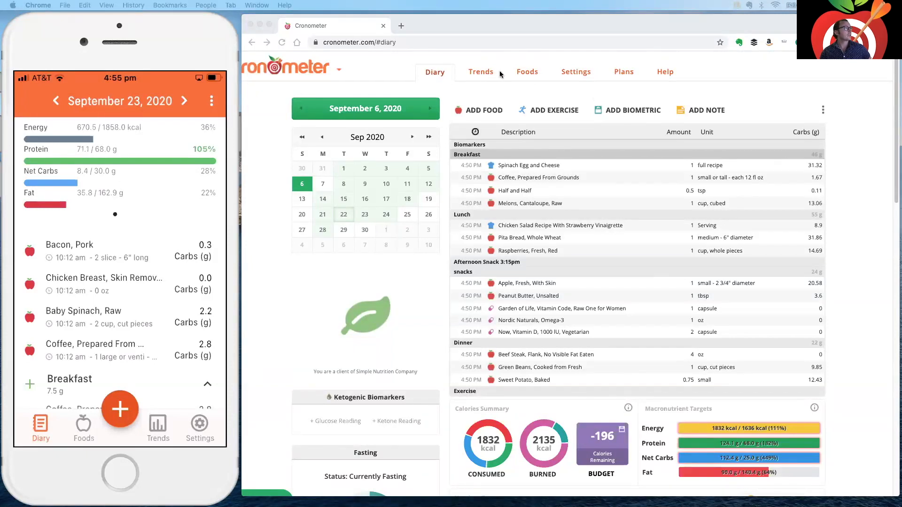
# Step: In the Targets settings, try Macro Ratios for setting the macro targets and switch the method to Fixed Values
pyautogui.click(576, 72)
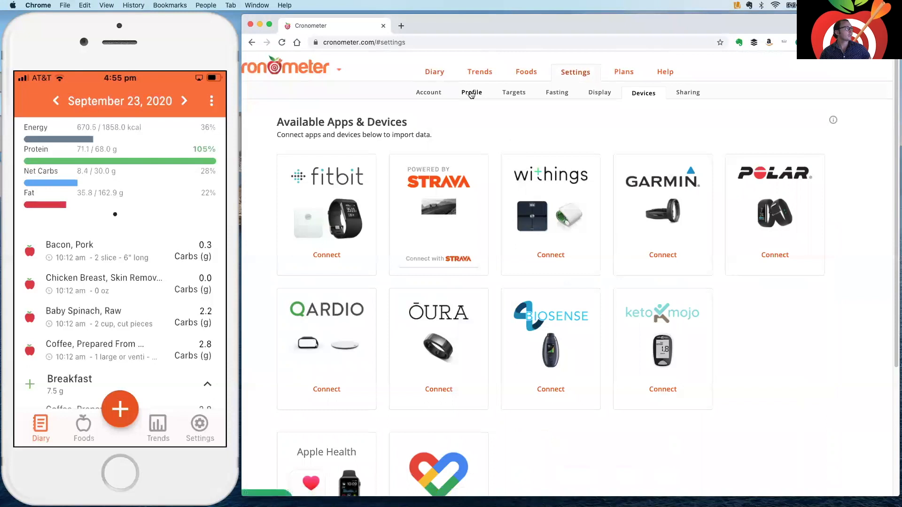
pyautogui.click(514, 93)
pyautogui.scroll(-5, 525, 304)
pyautogui.scroll(5, 525, 300)
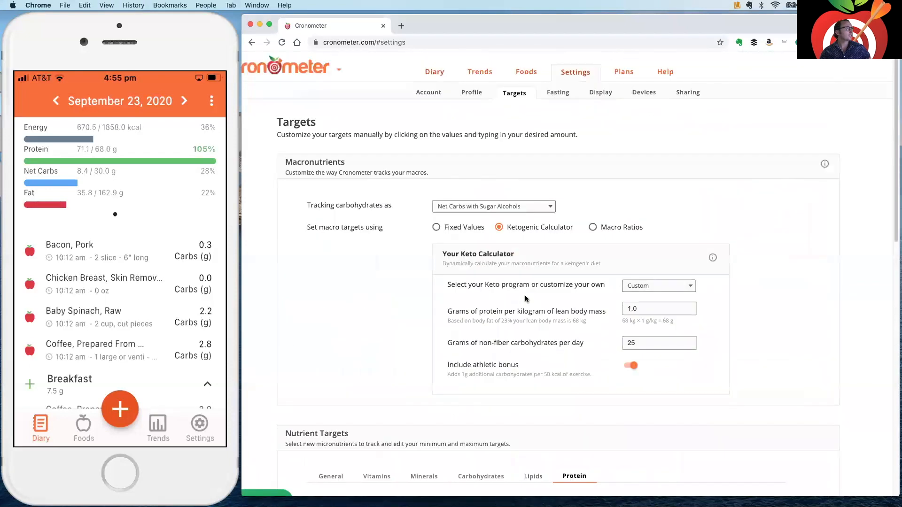
pyautogui.click(618, 229)
pyautogui.click(488, 317)
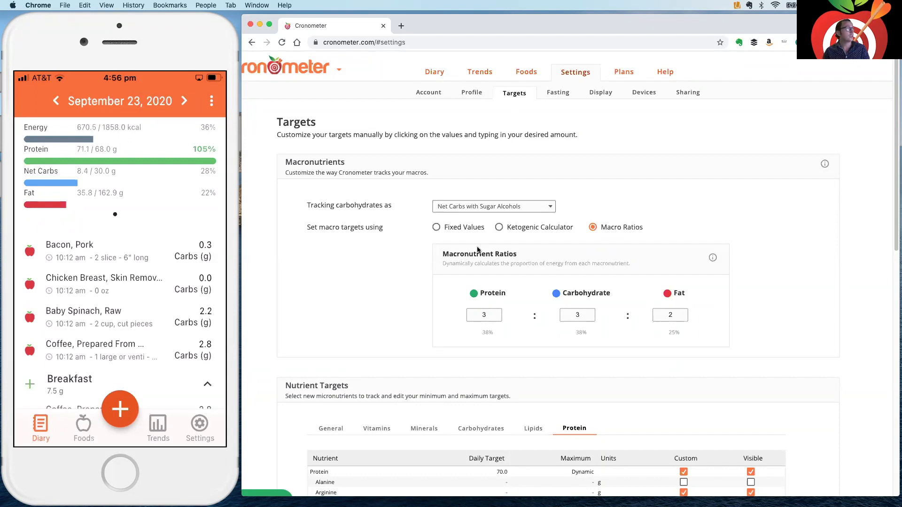
pyautogui.click(467, 229)
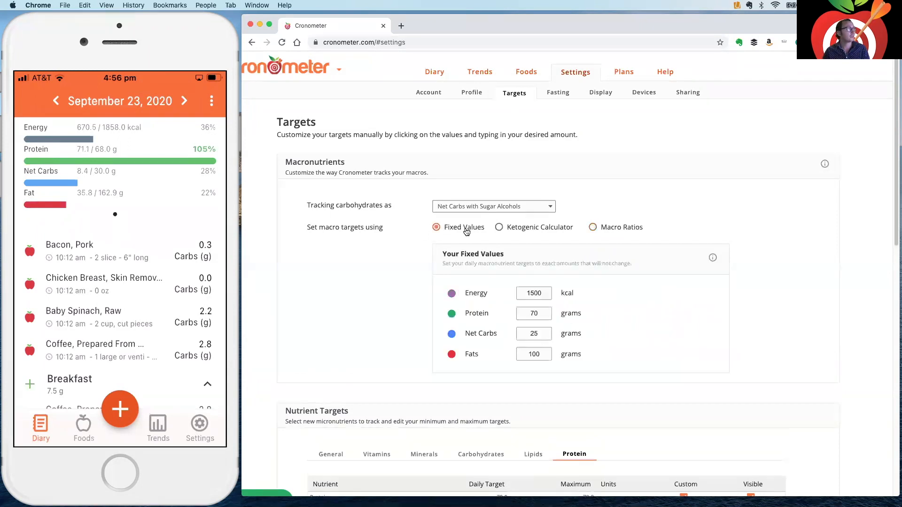